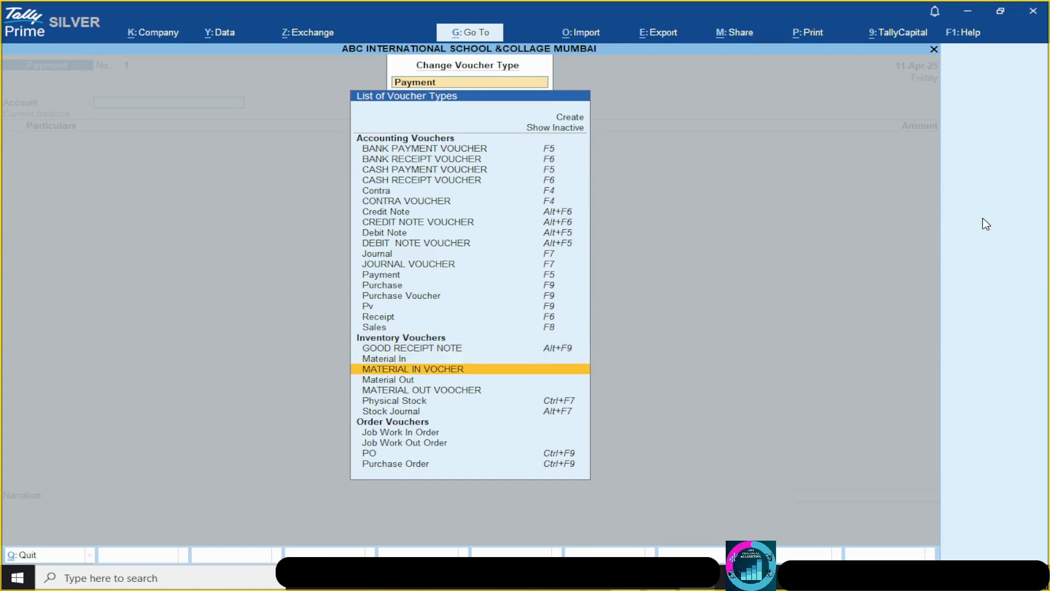
Step: Change the voucher type to Purchase Order and set the party account to Rajesh Kumar Furniture Mumbai
key("Down")
key("Down")
key("Down")
key("Down")
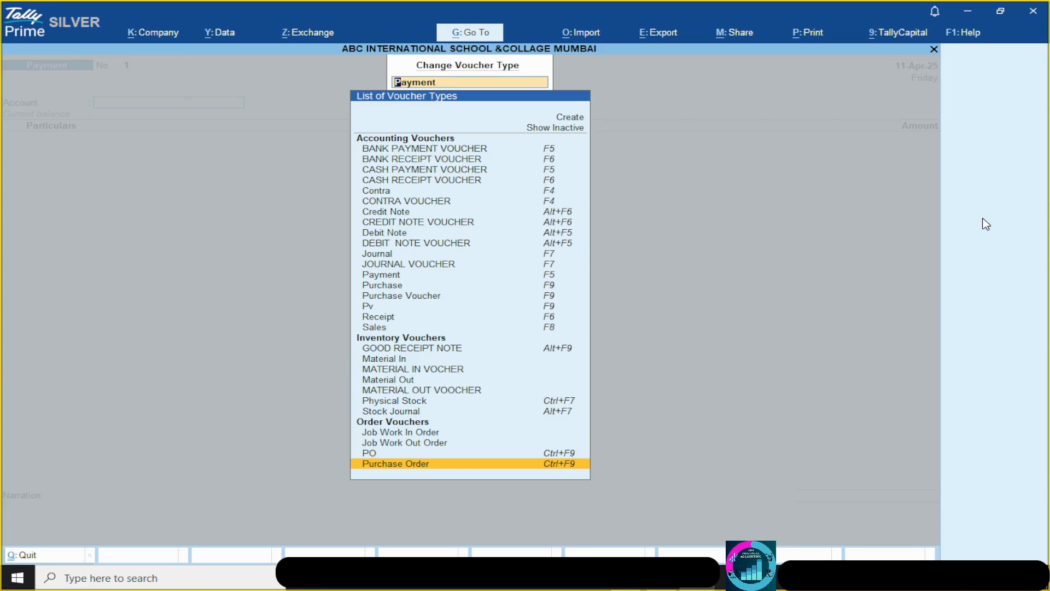
key("Return")
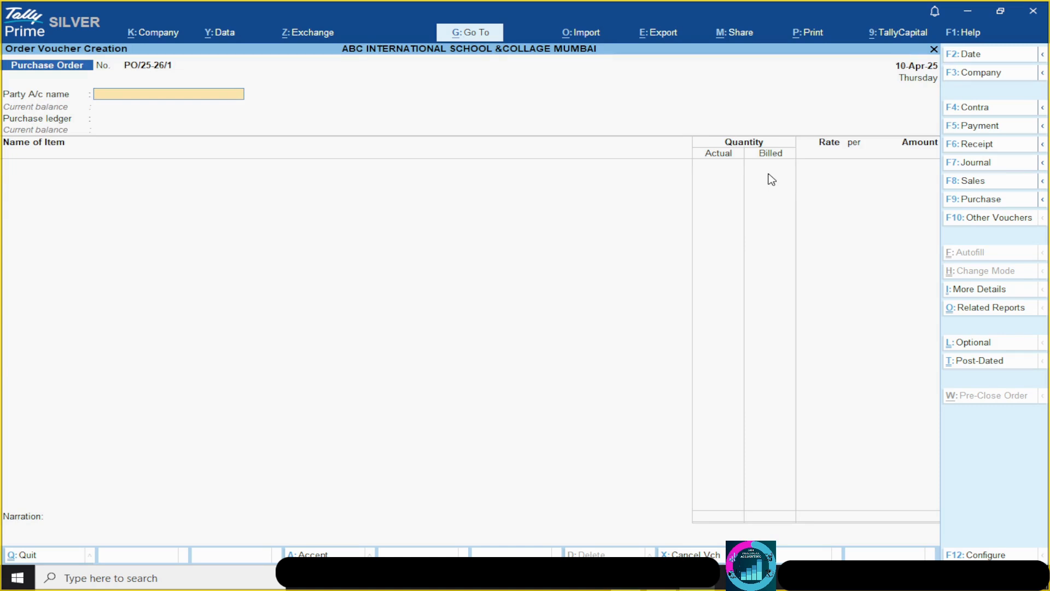
type("RAJESH")
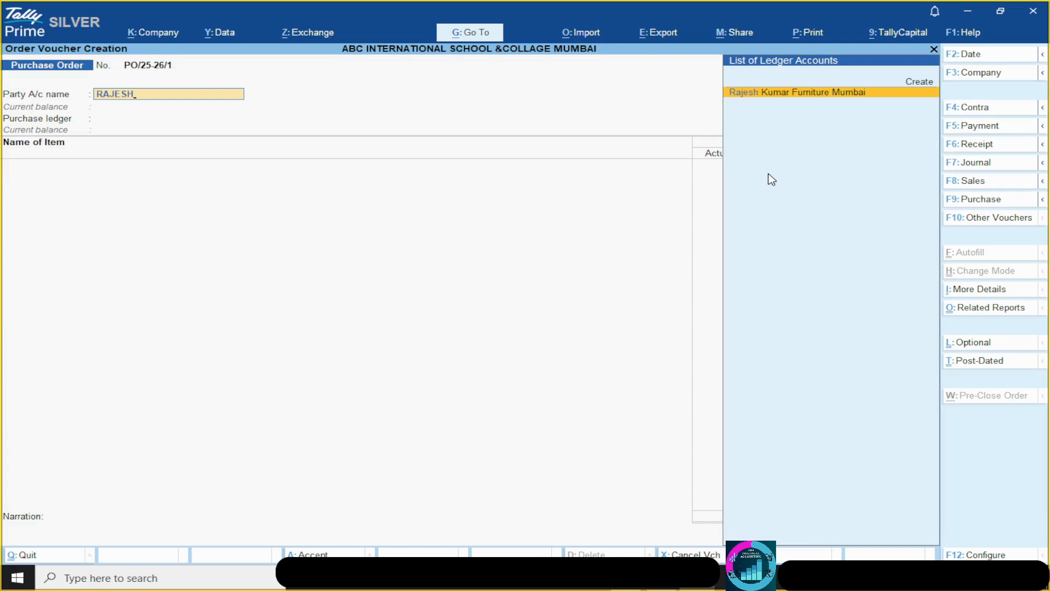
key("Return")
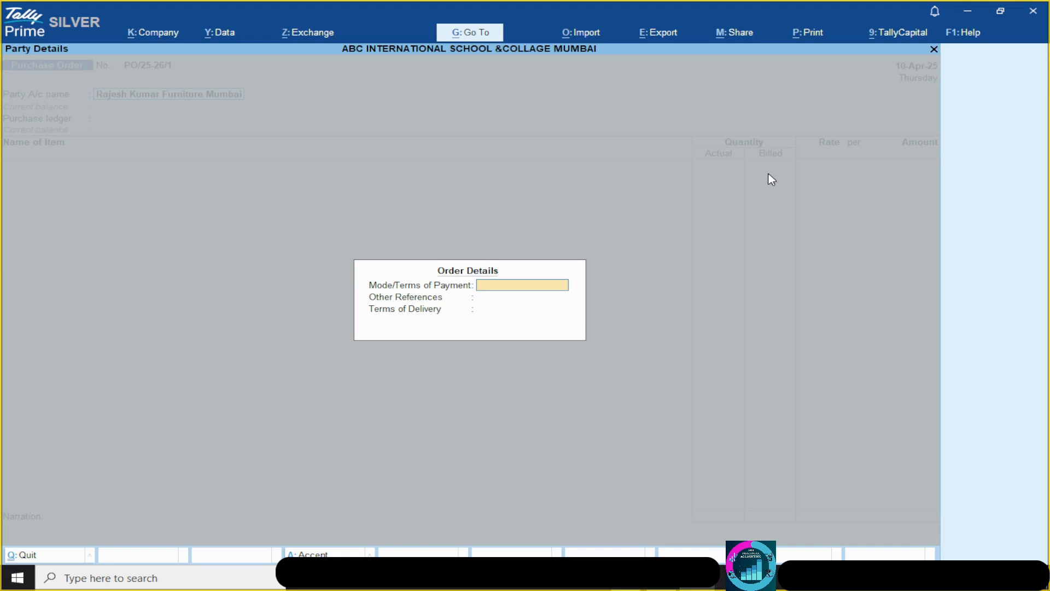
Step: Enter "CHEUQE WITHIN 15 DAYS" as the payment terms and "WITHIN 5 DAYS" as the terms of delivery, leaving other references blank
type("CHEUQE WITHIN 15 DAYS")
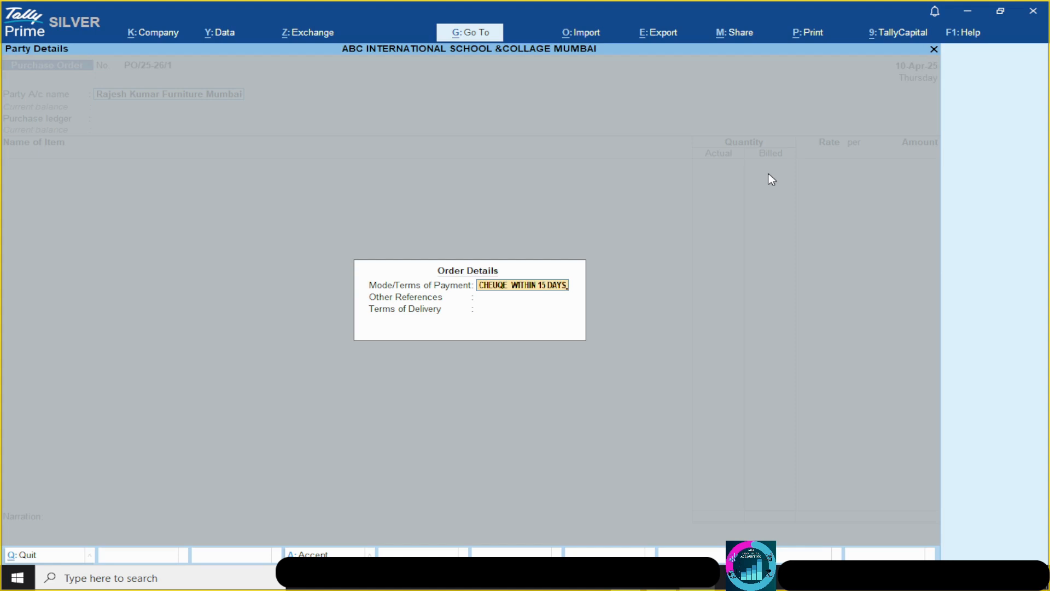
key("Return")
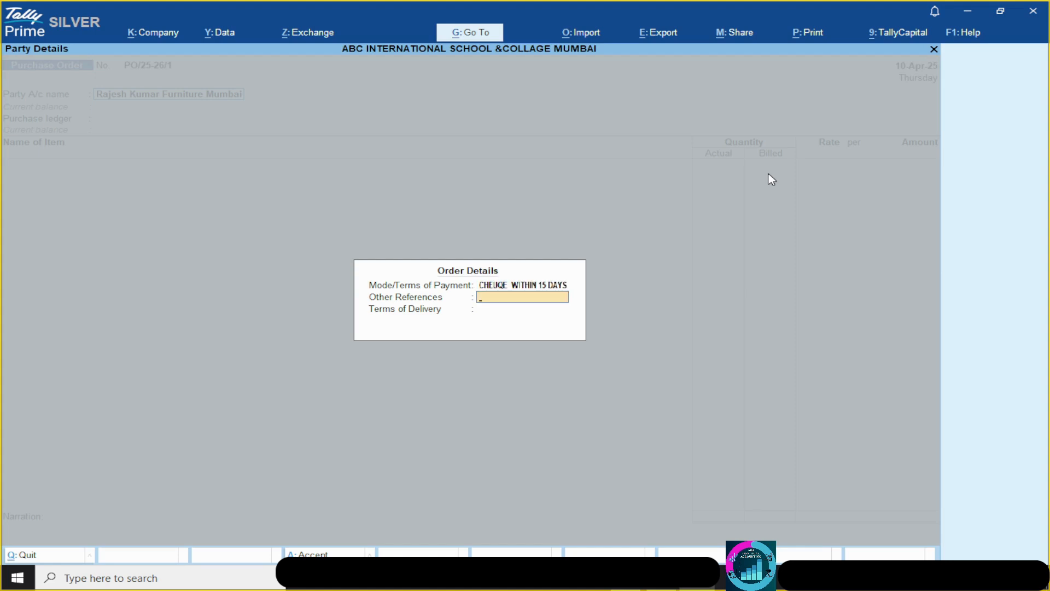
key("Return")
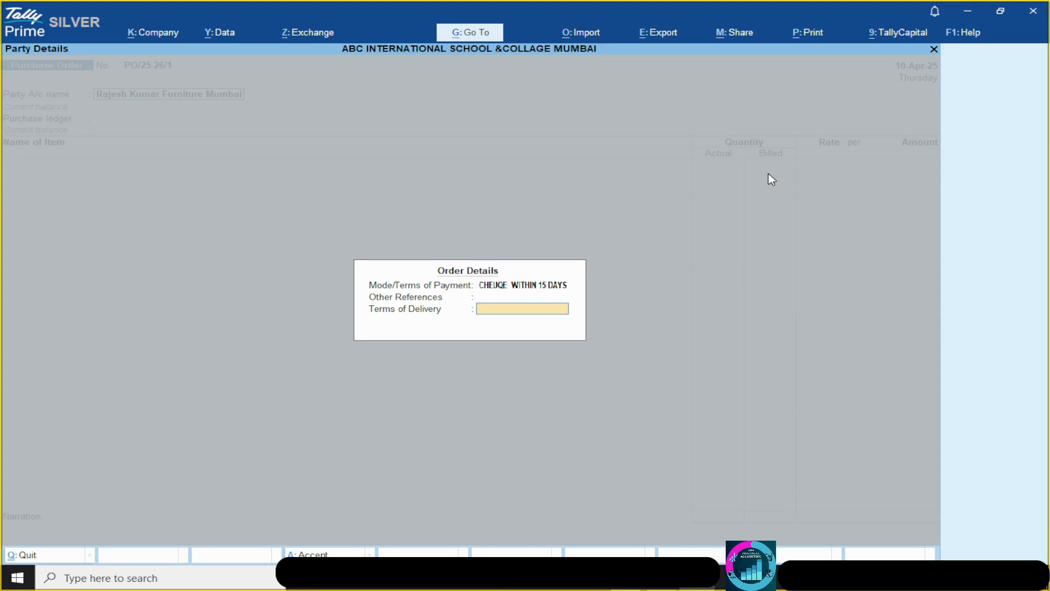
type("WITHIN 5 DAYS")
key("Return")
key("Return")
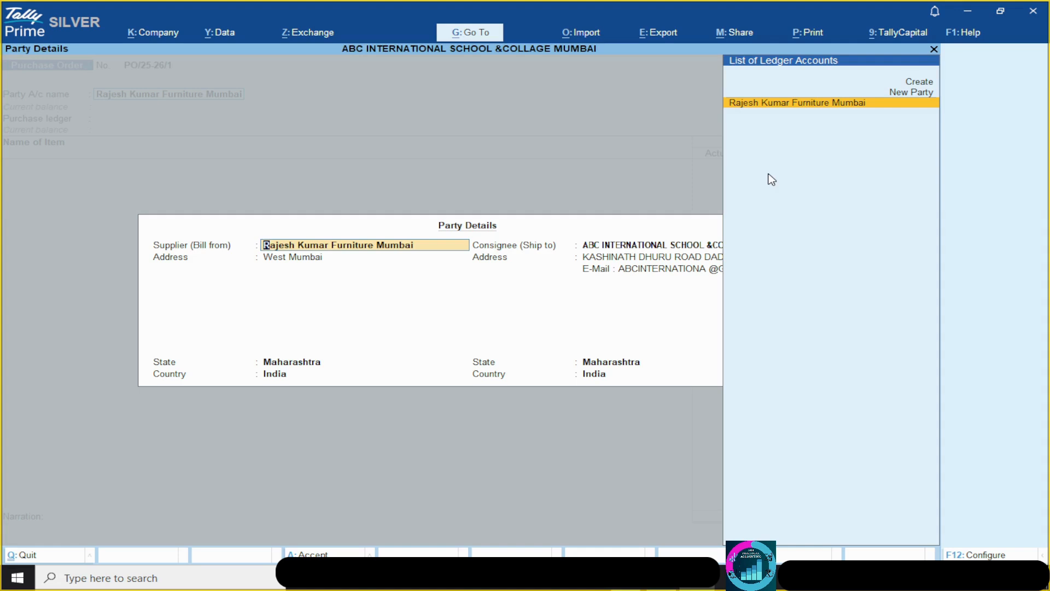
Step: Accept the prefilled supplier and consignee details, with Maharashtra as the state for both parties
key("Return")
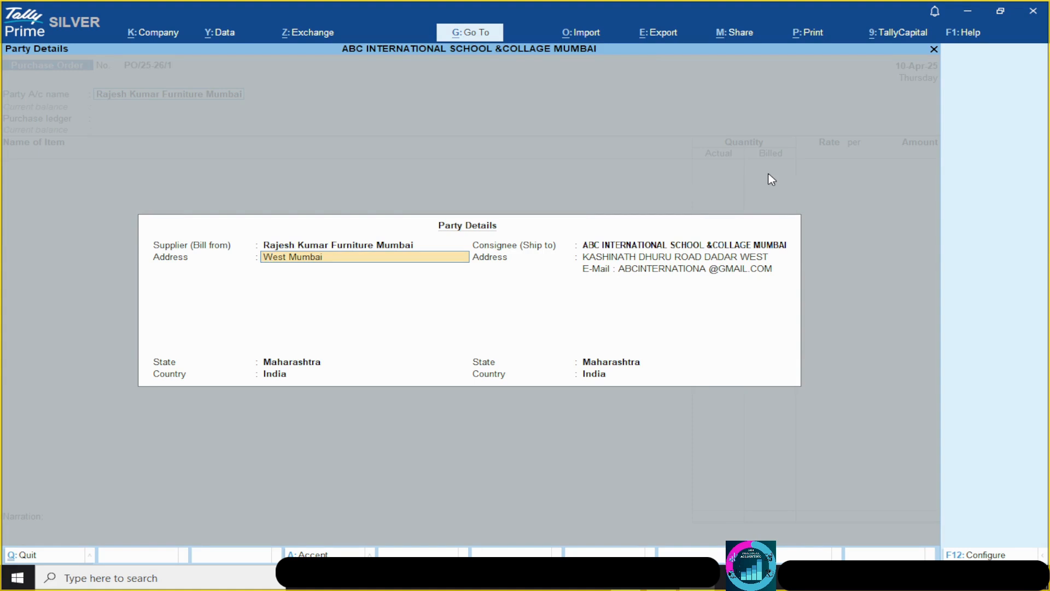
key("Return")
key("Return")
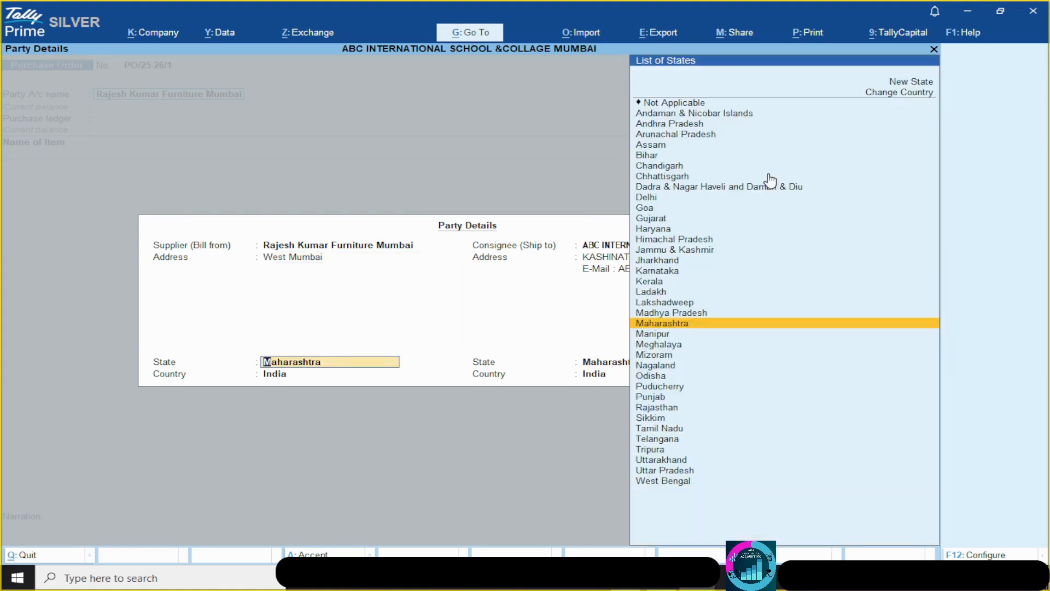
key("Return")
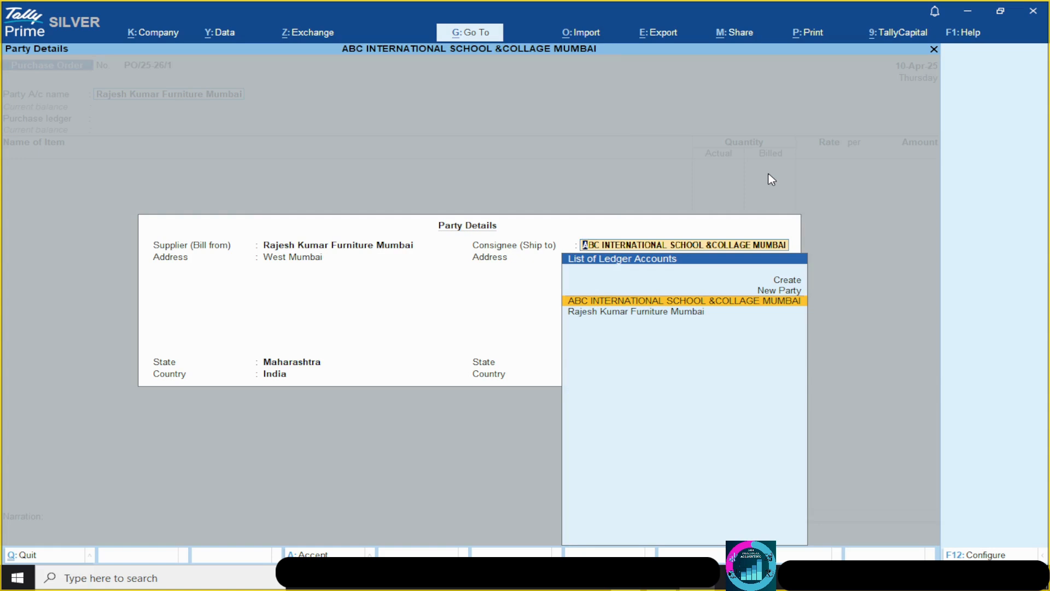
key("Return")
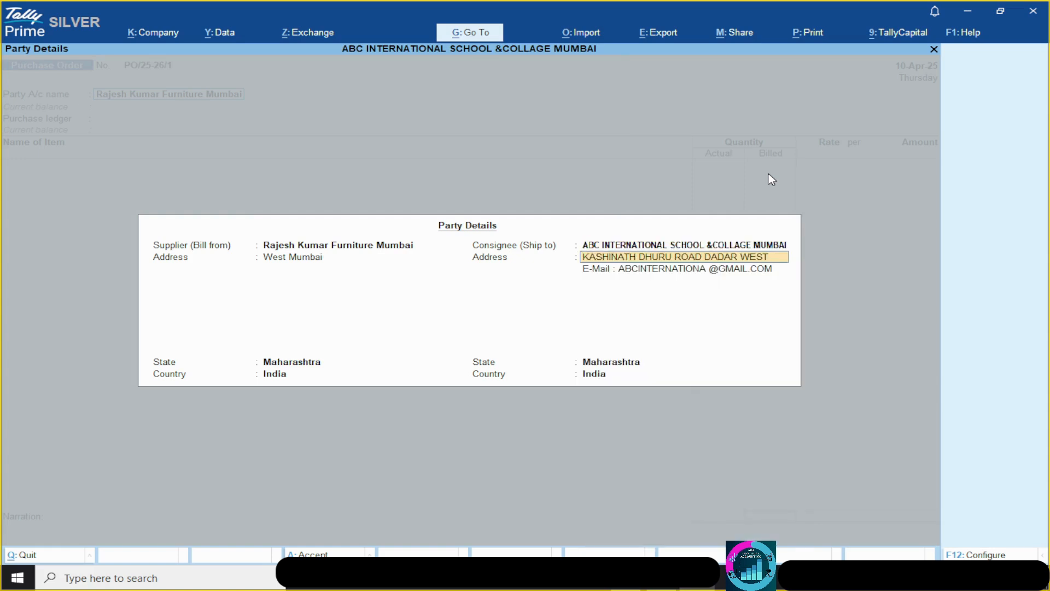
key("Return")
key("Return")
key("Return")
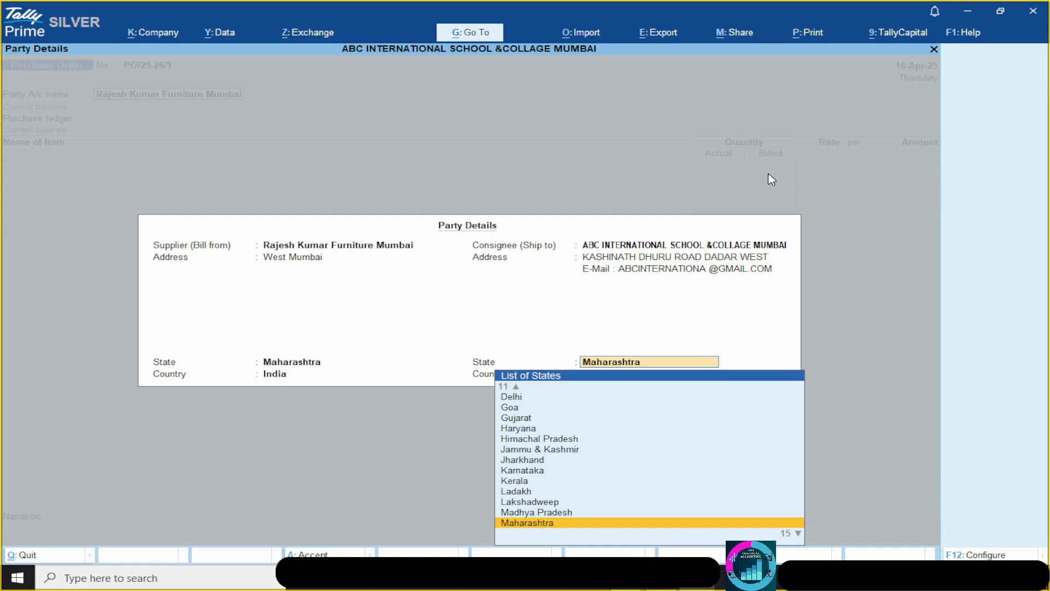
key("Return")
key("Return")
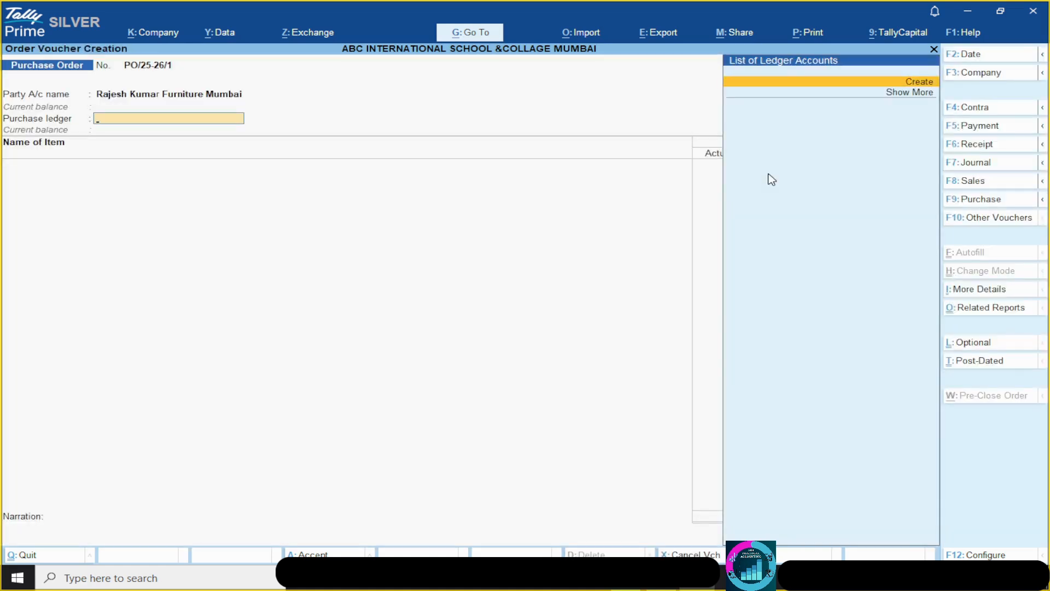
Step: Expand the ledger list and choose SCHOOL FURNITURE as the order's purchase ledger
key("Down")
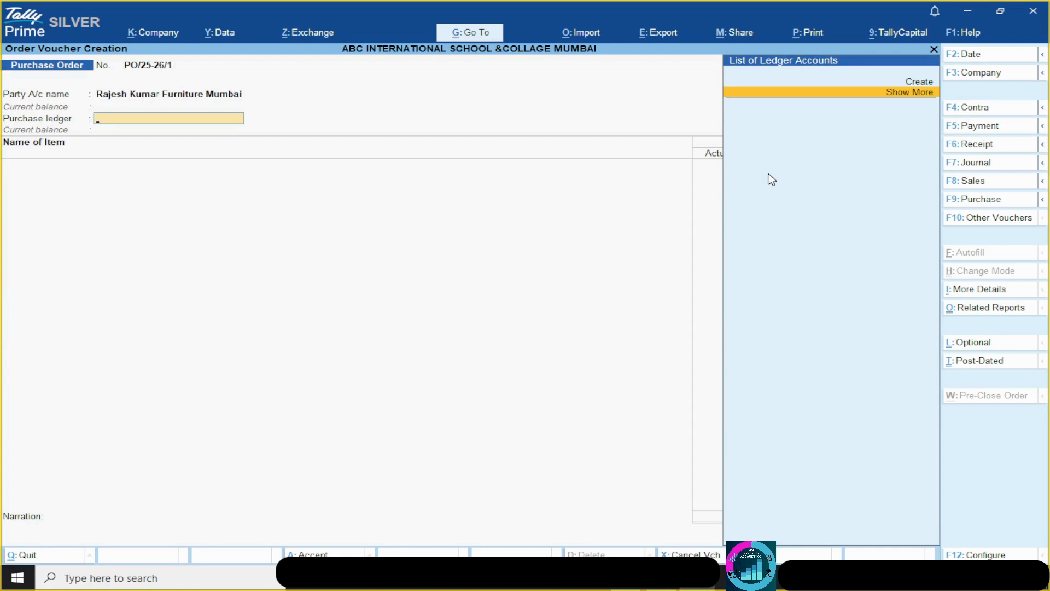
key("Return")
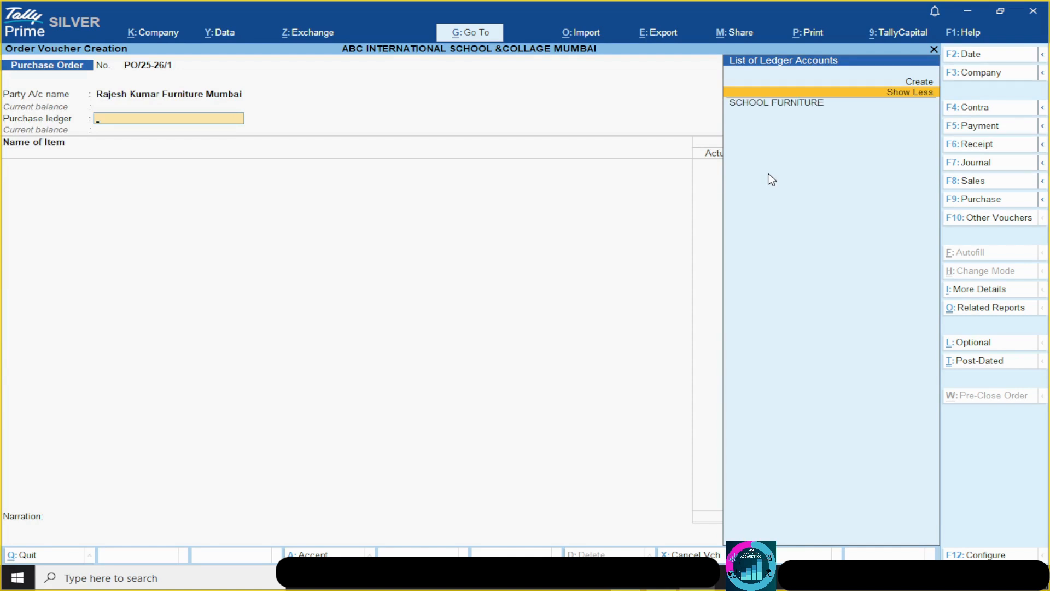
key("Down")
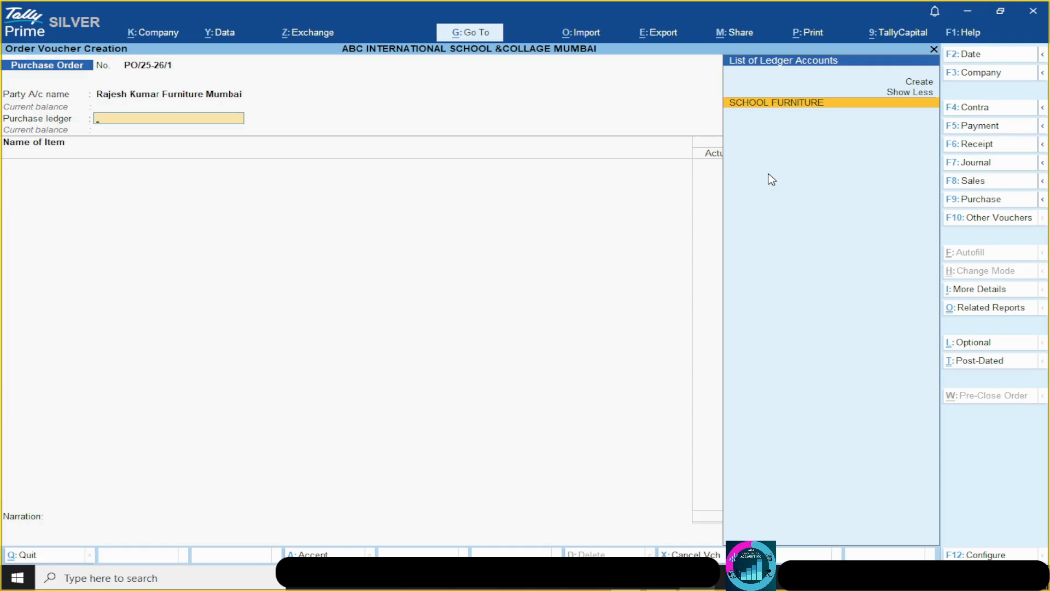
key("Return")
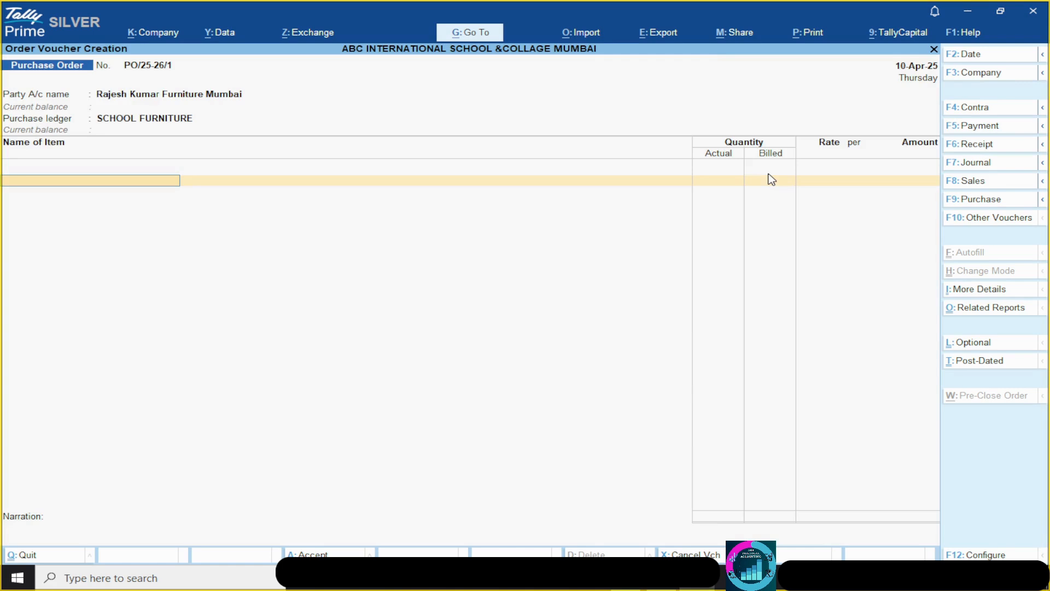
Step: Open the voucher configuration and review the General Details options from supplier details through compound unit details
key("alt")
key("alt+Tab")
key("F12")
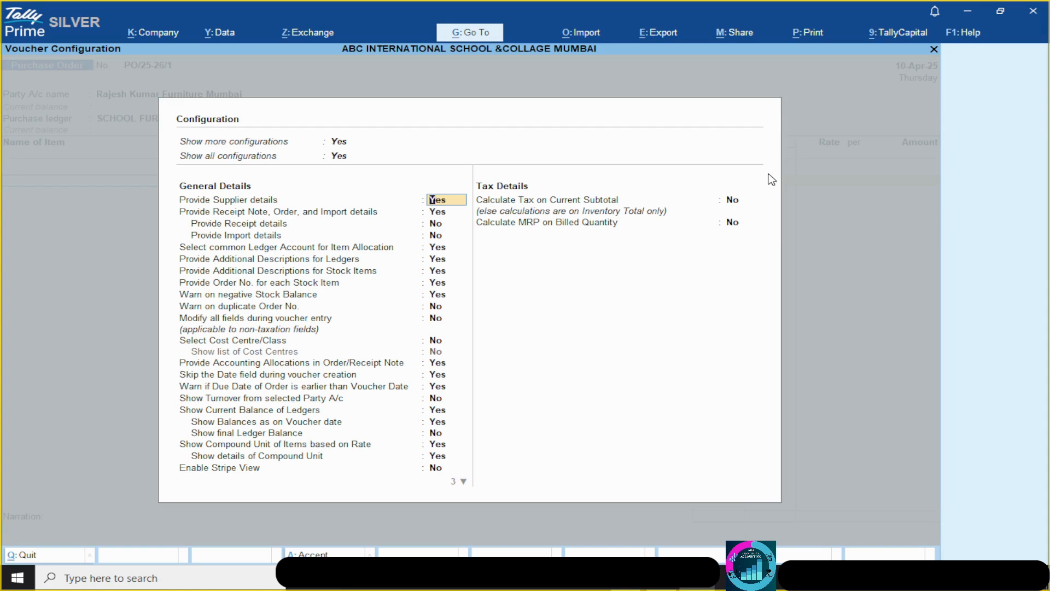
key("Return")
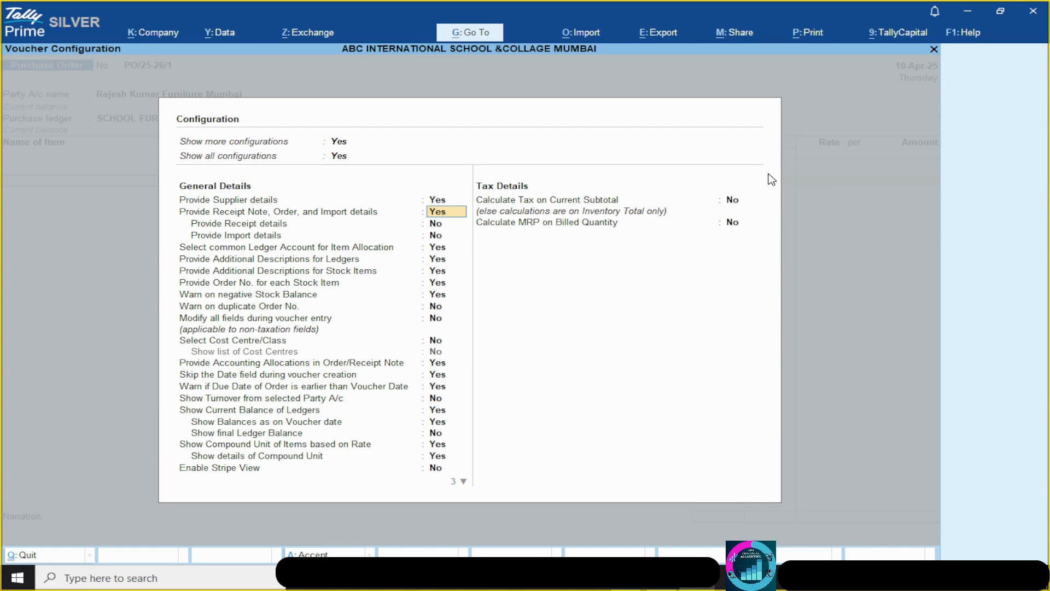
key("Return")
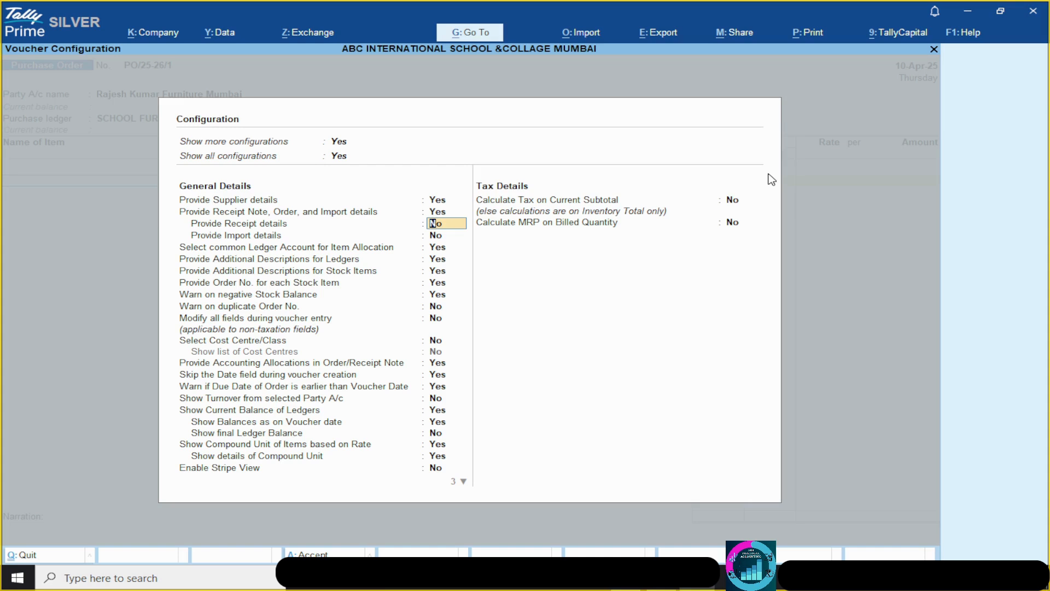
key("Return")
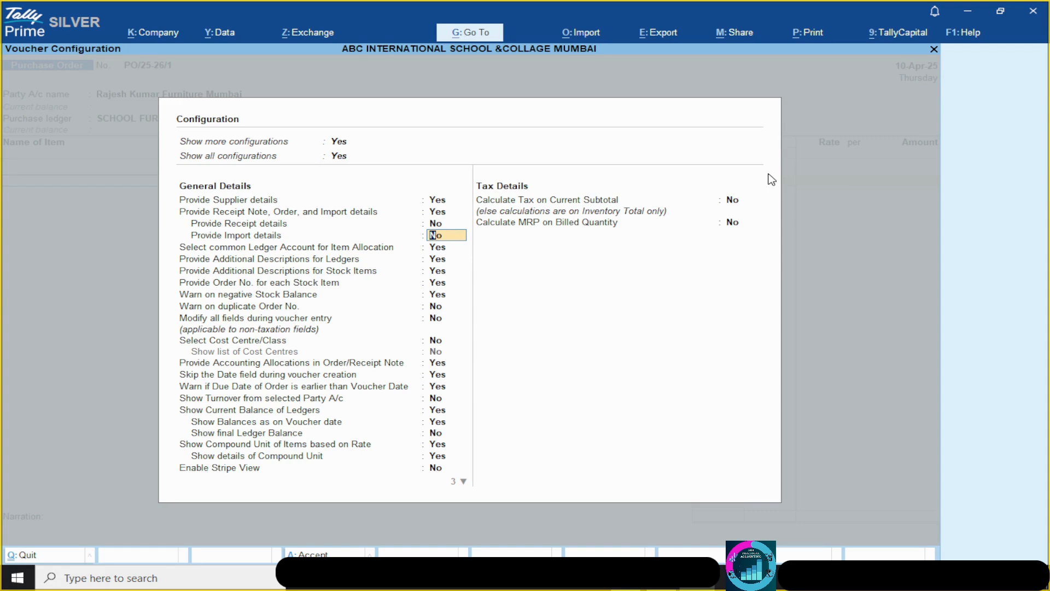
key("Return")
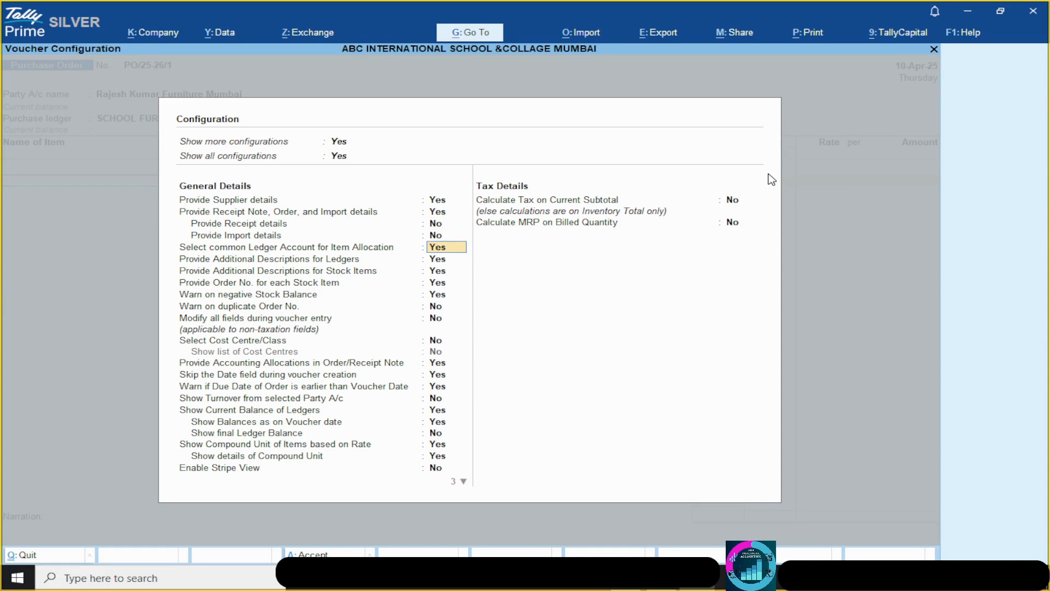
key("Return")
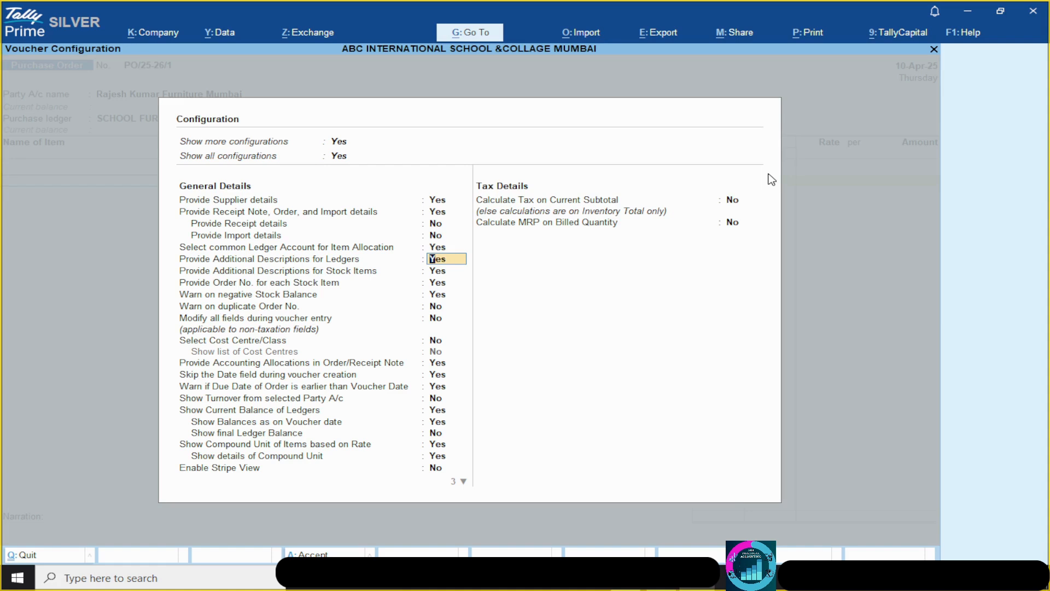
key("Return")
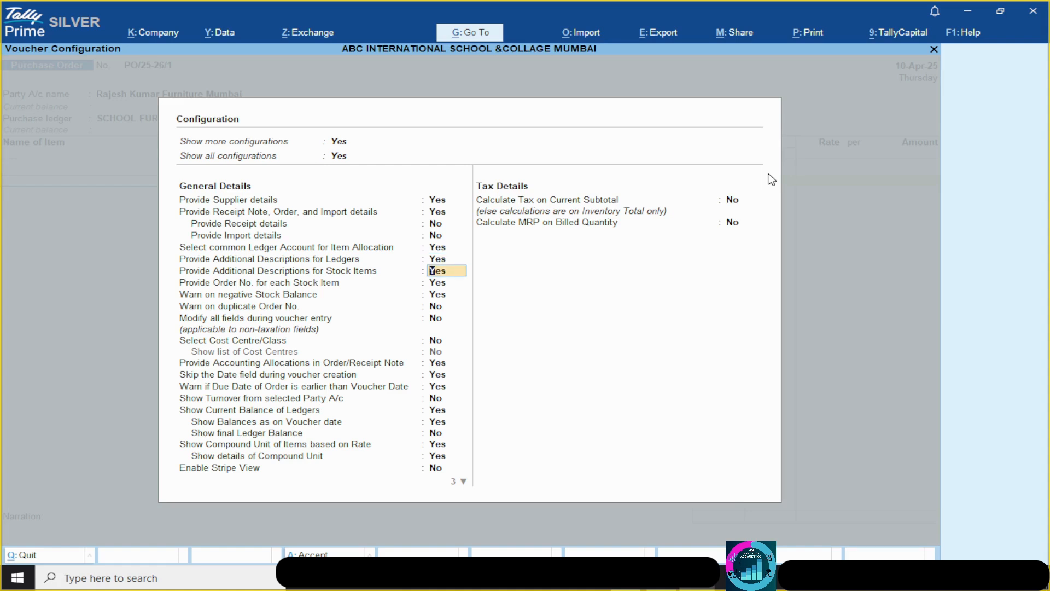
key("Return")
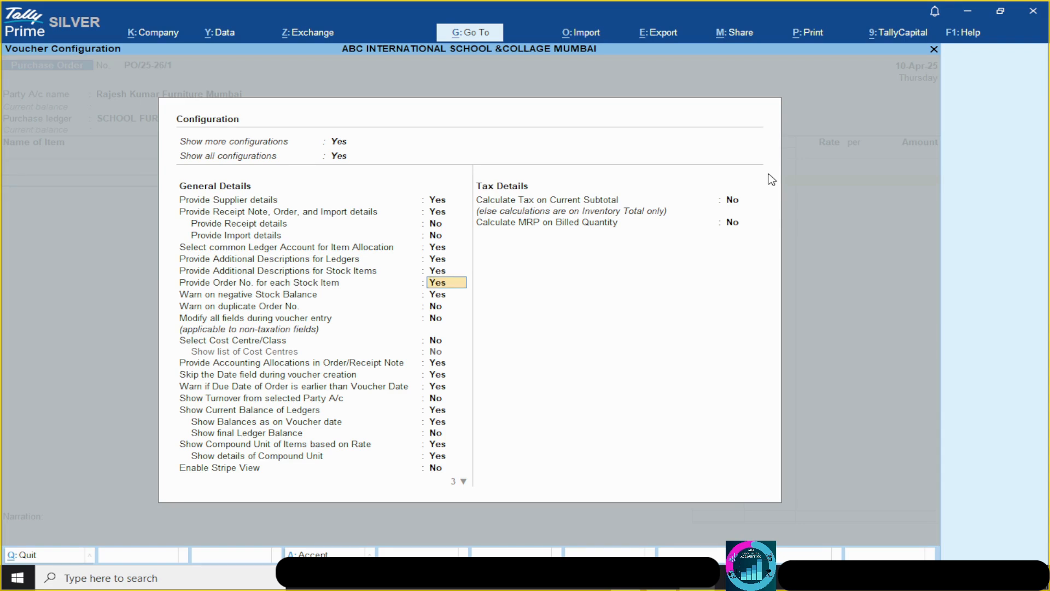
key("Return")
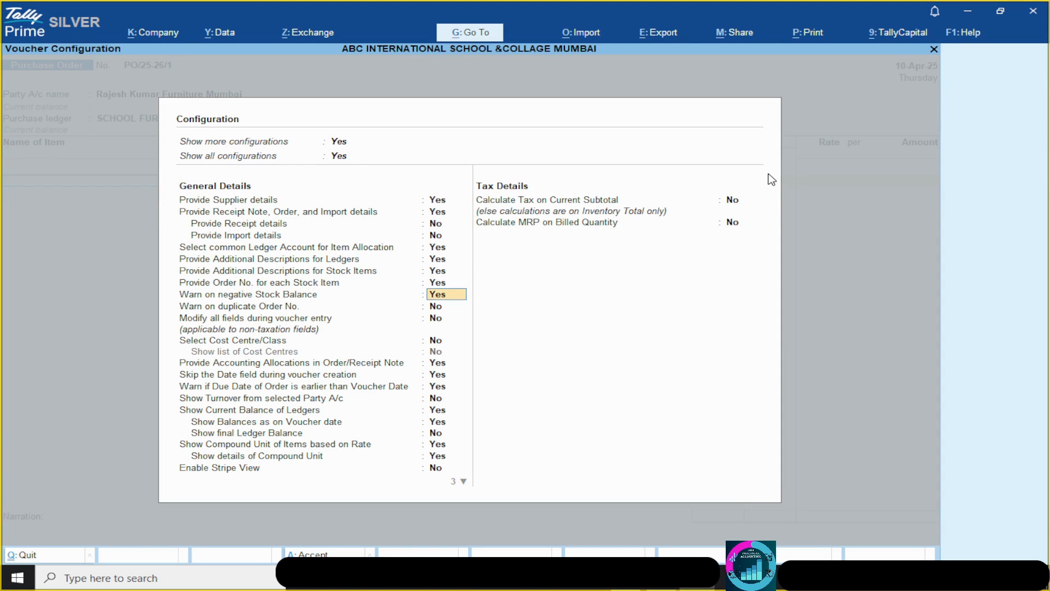
key("Return")
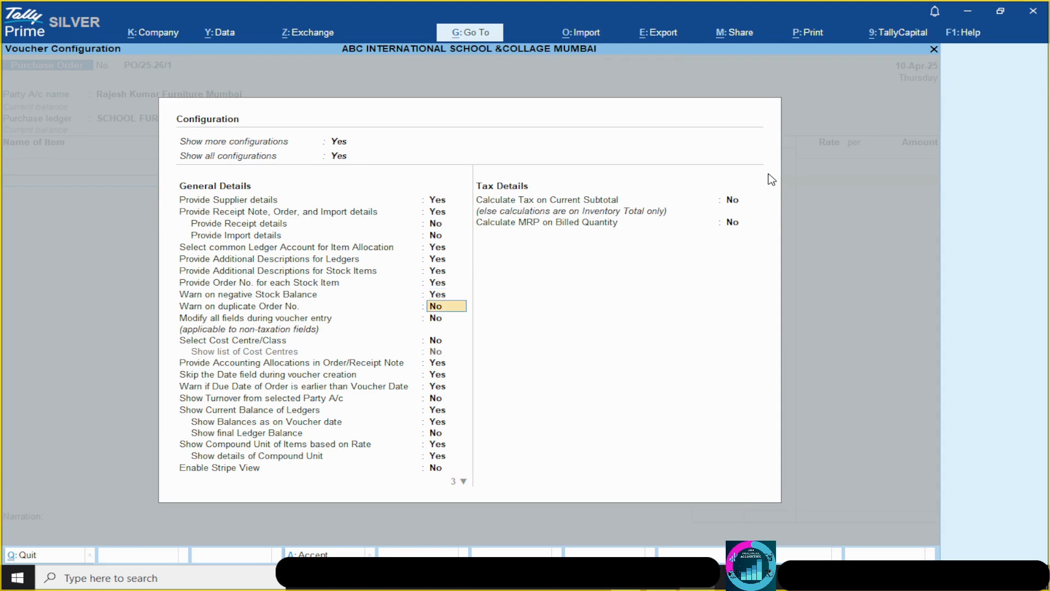
key("Return")
key("Return")
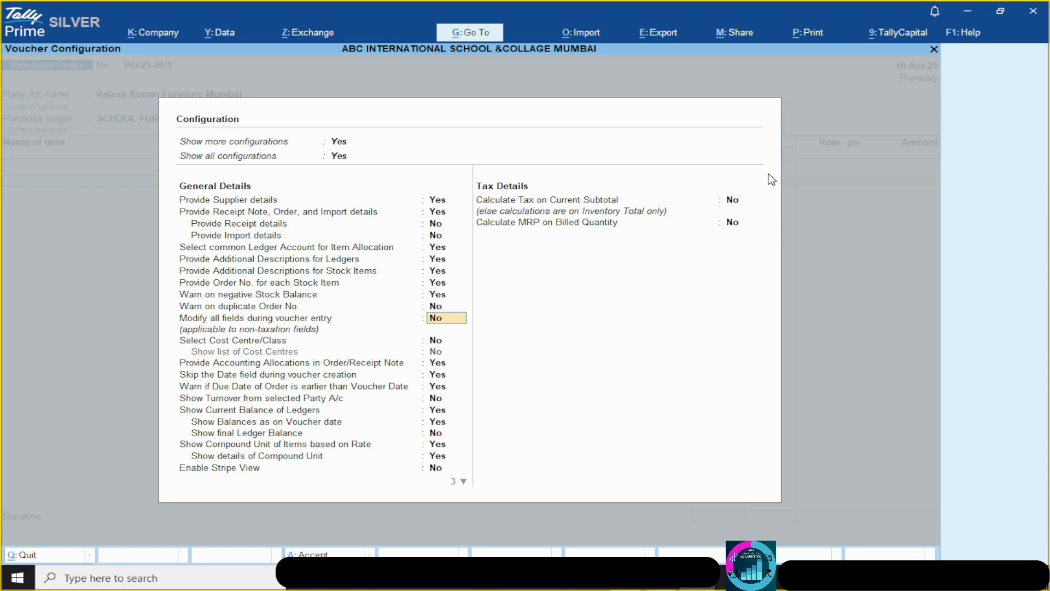
key("Return")
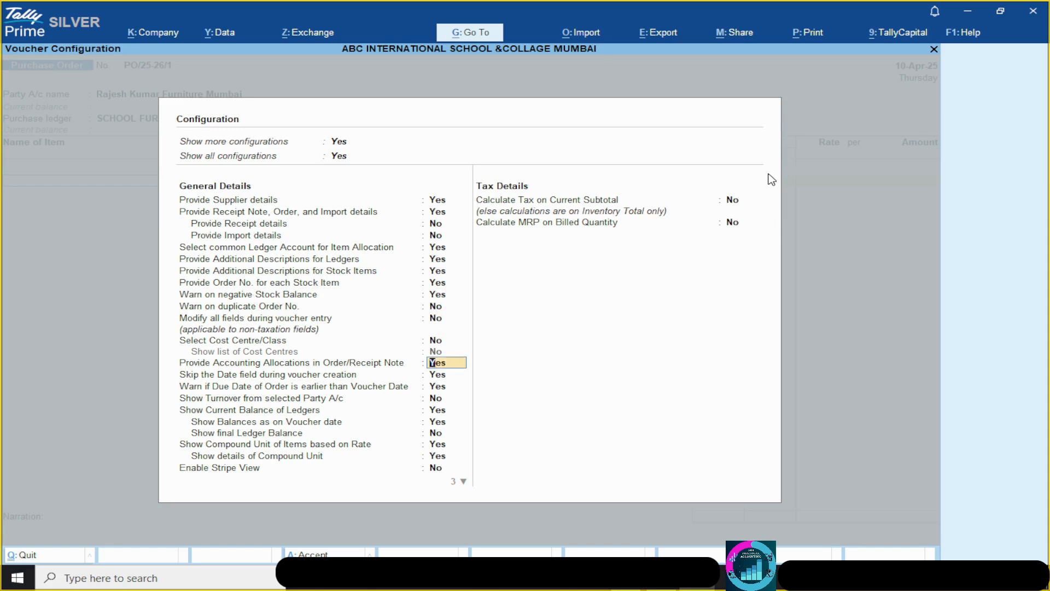
key("Return")
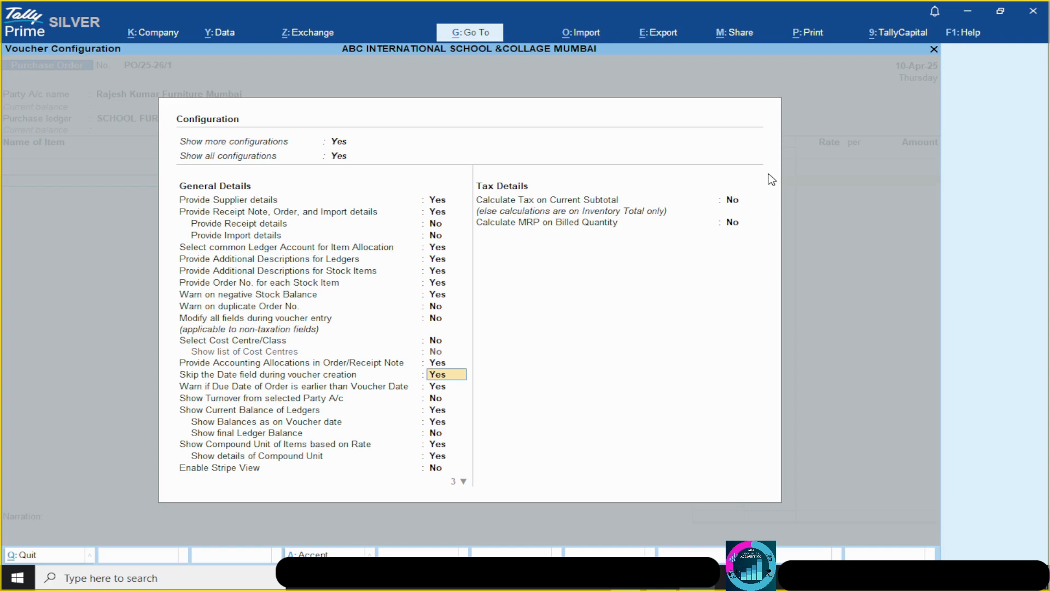
key("Return")
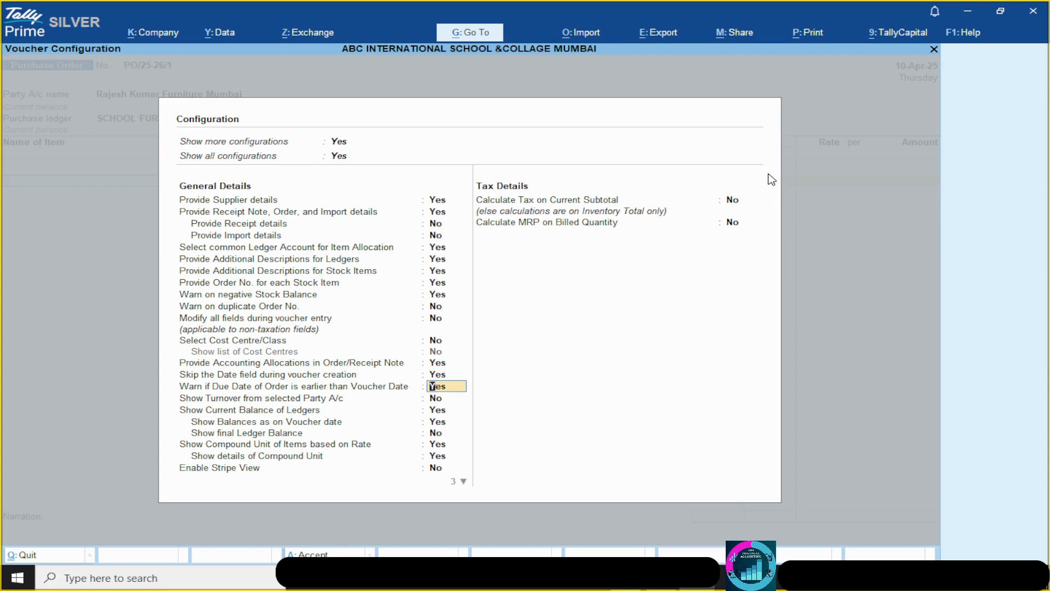
key("Return")
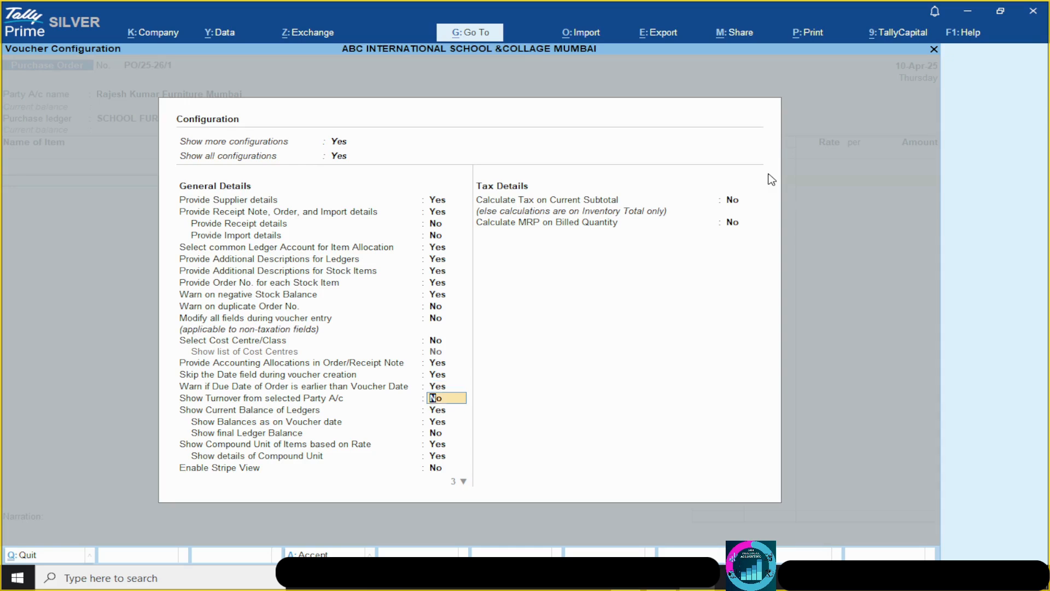
key("Return")
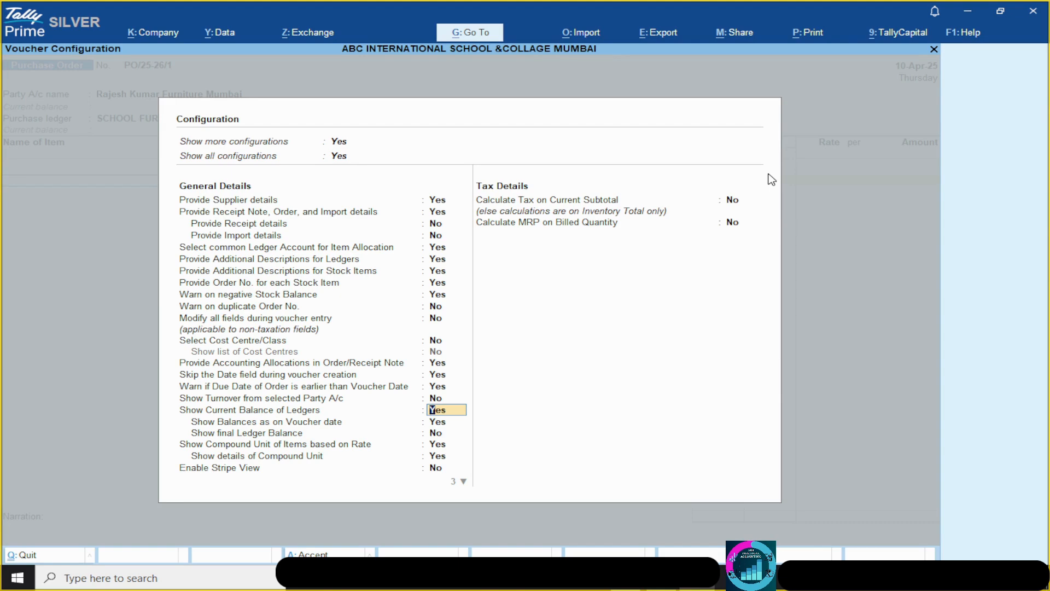
key("Return")
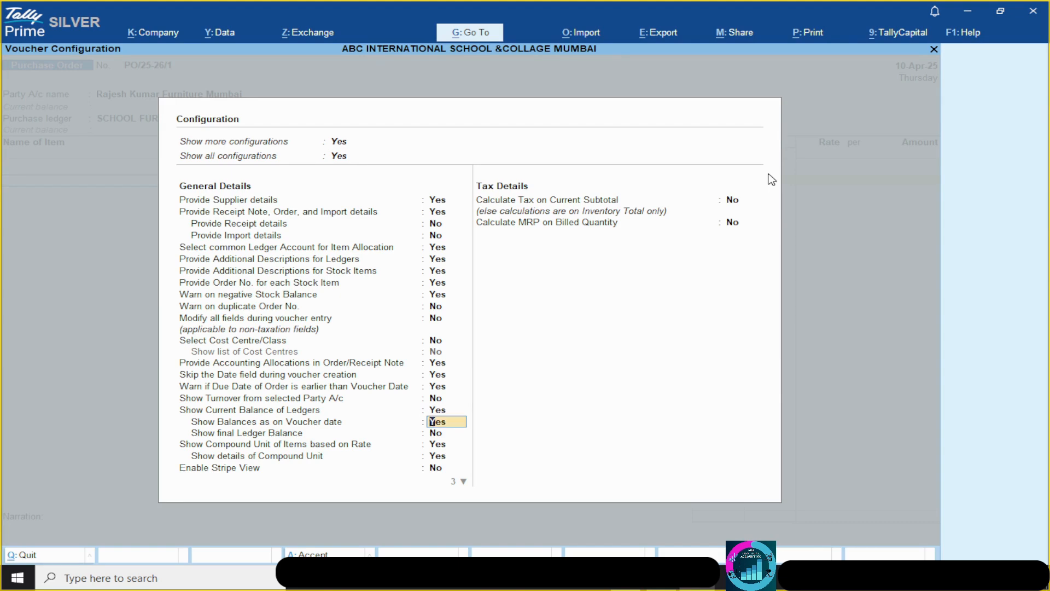
key("Return")
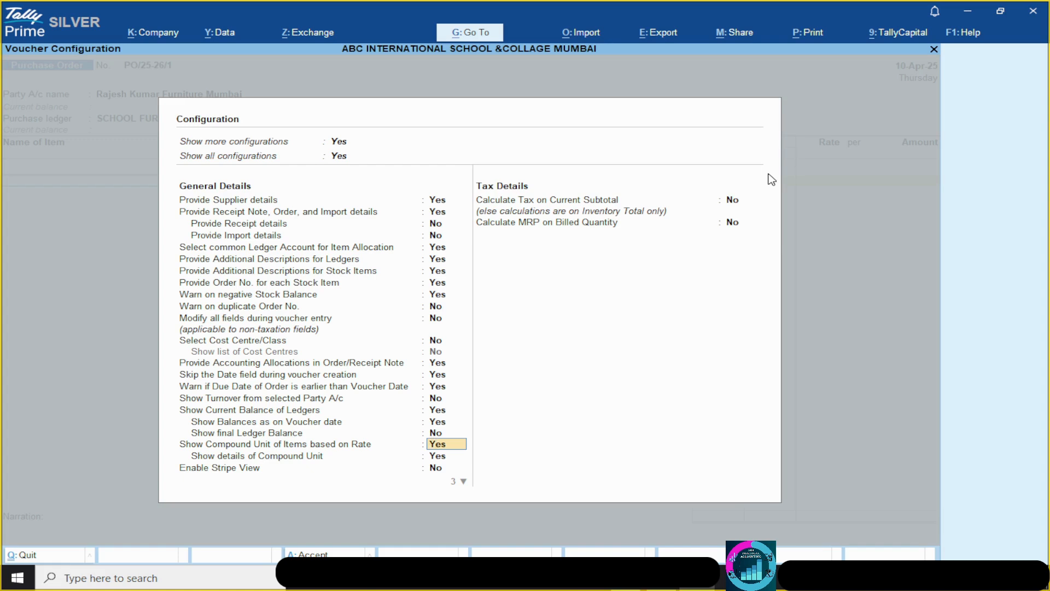
key("Down")
key("Down")
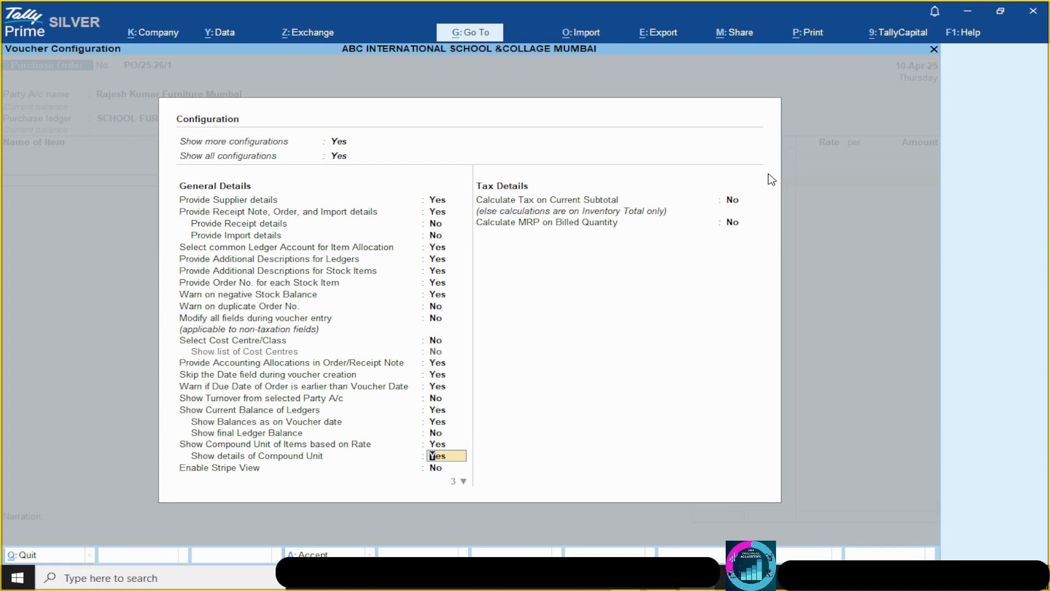
Step: Review the Importer's Details and Tax Details options, then accept the voucher configuration with No for each
key("Down")
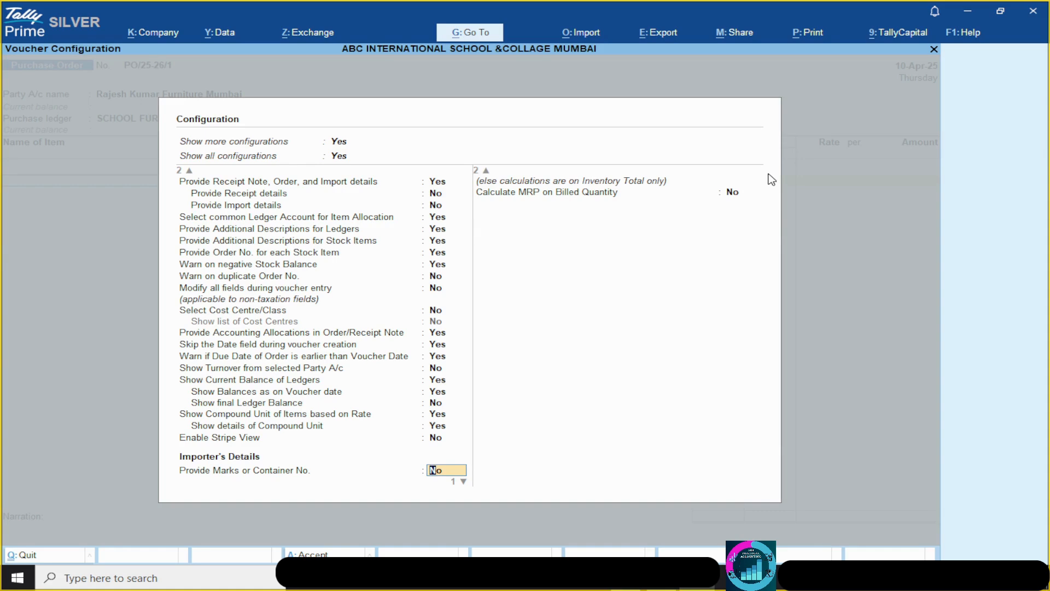
key("Down")
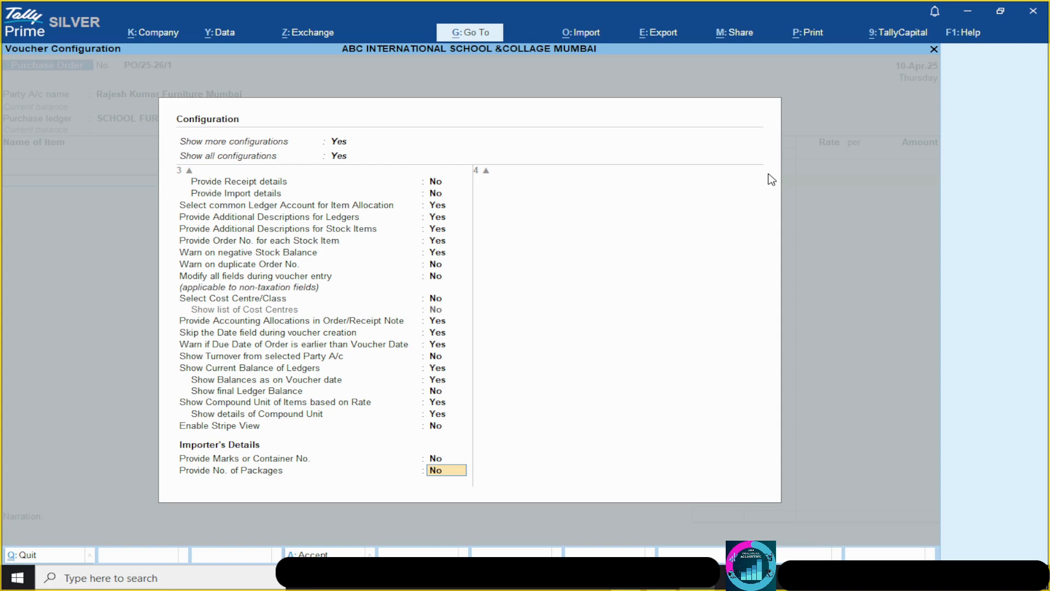
key("Down")
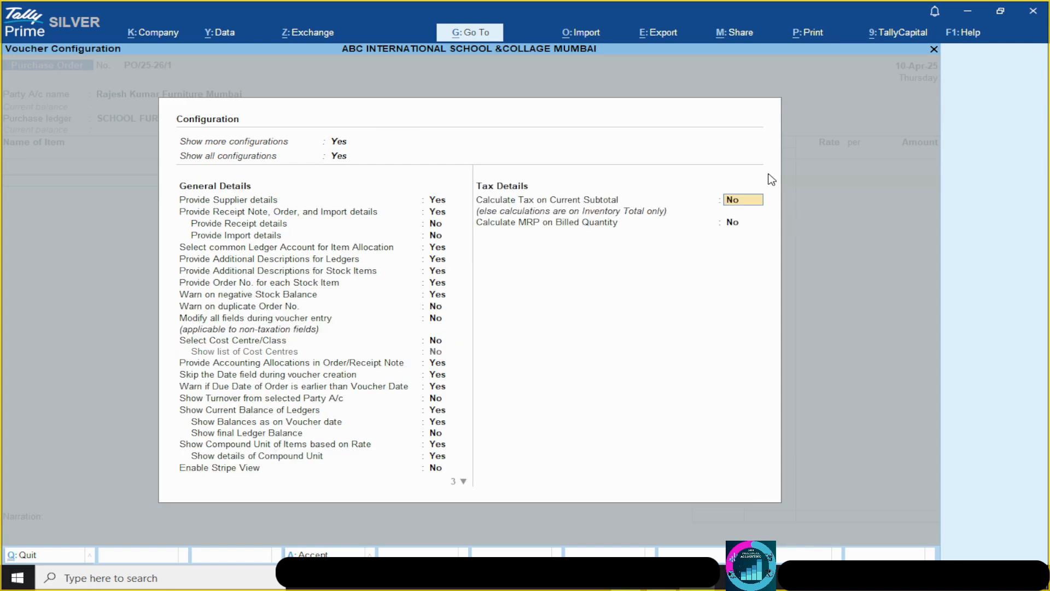
key("Down")
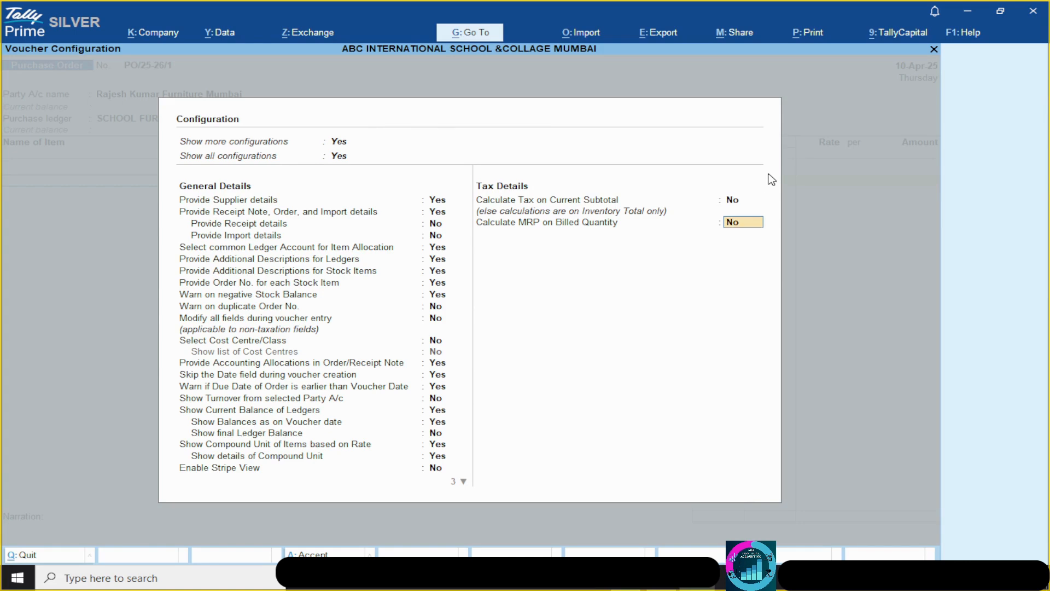
key("Return")
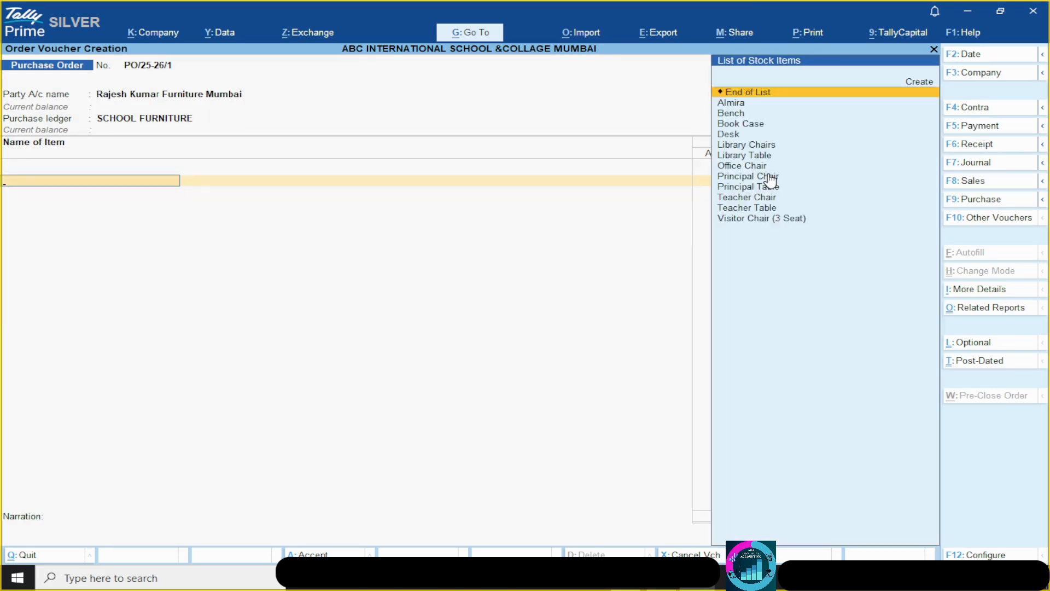
Step: Add Desk as the first stock item, accepting order number PO/25-26/1 and due date 10-Apr-25
key("ctrl")
type("DE")
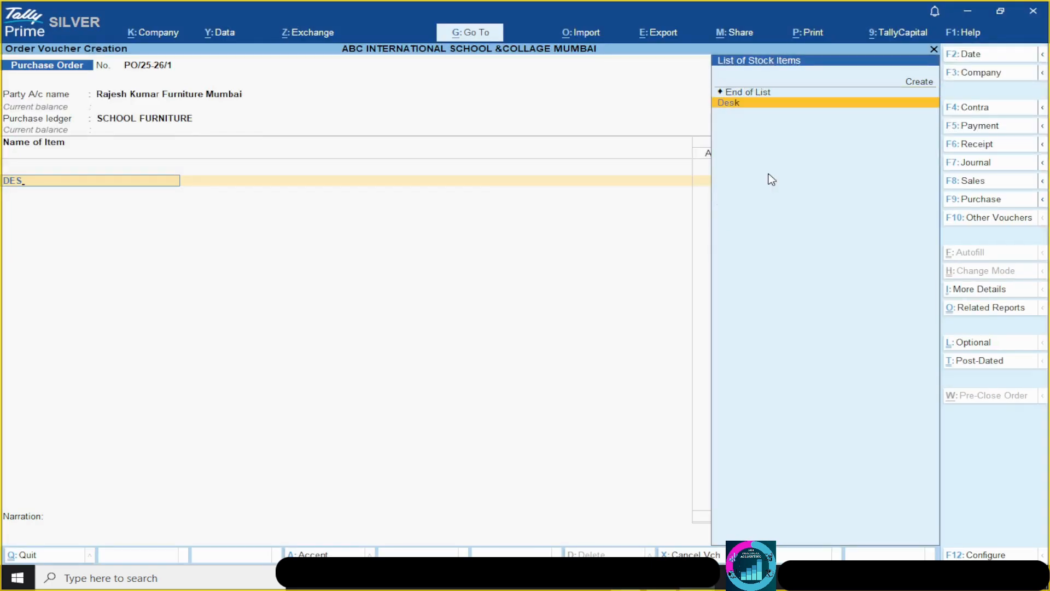
type("S")
key("Return")
key("Return")
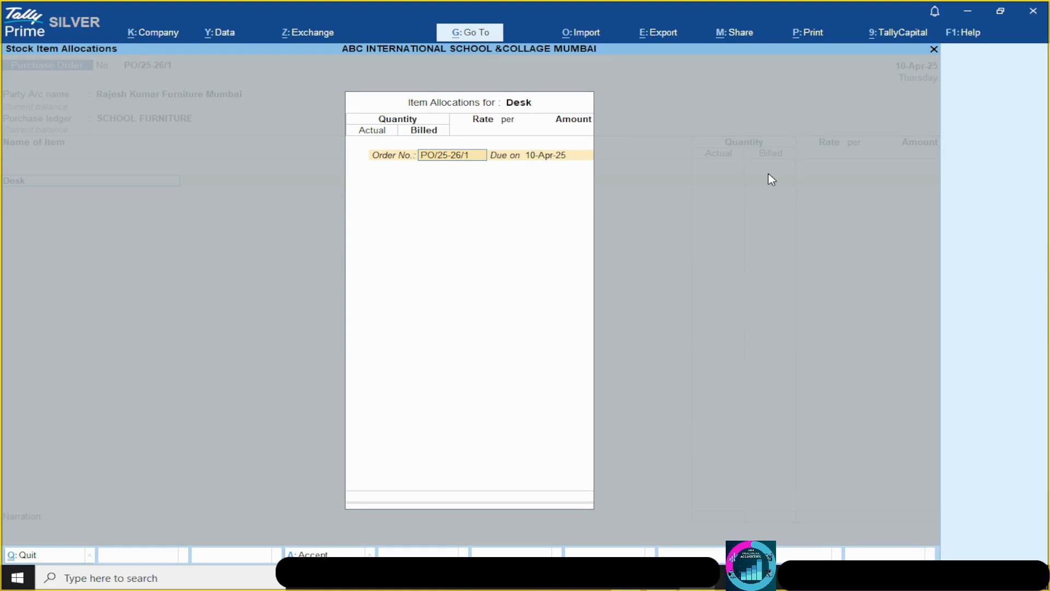
key("Return")
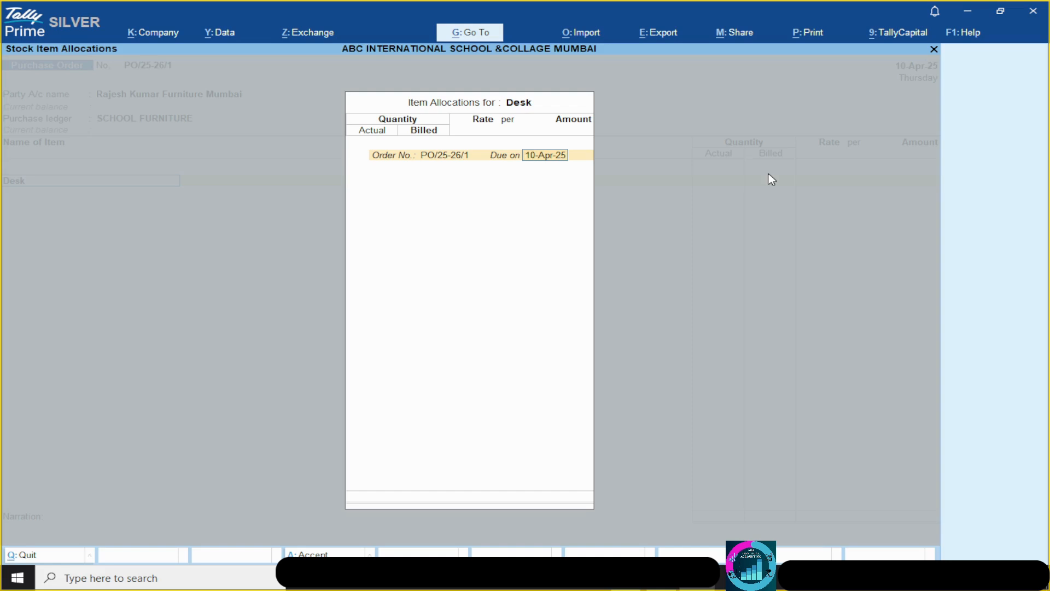
key("Return")
key("Return")
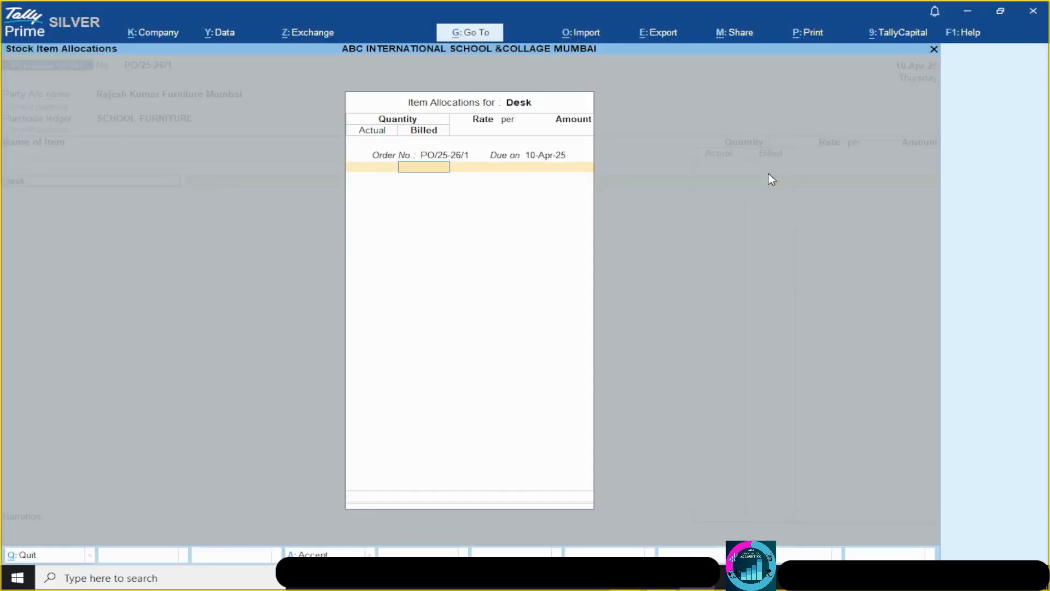
Step: Allocate a billed quantity of 200 No to Desk at a rate of 800 per No
type("200")
key("Return")
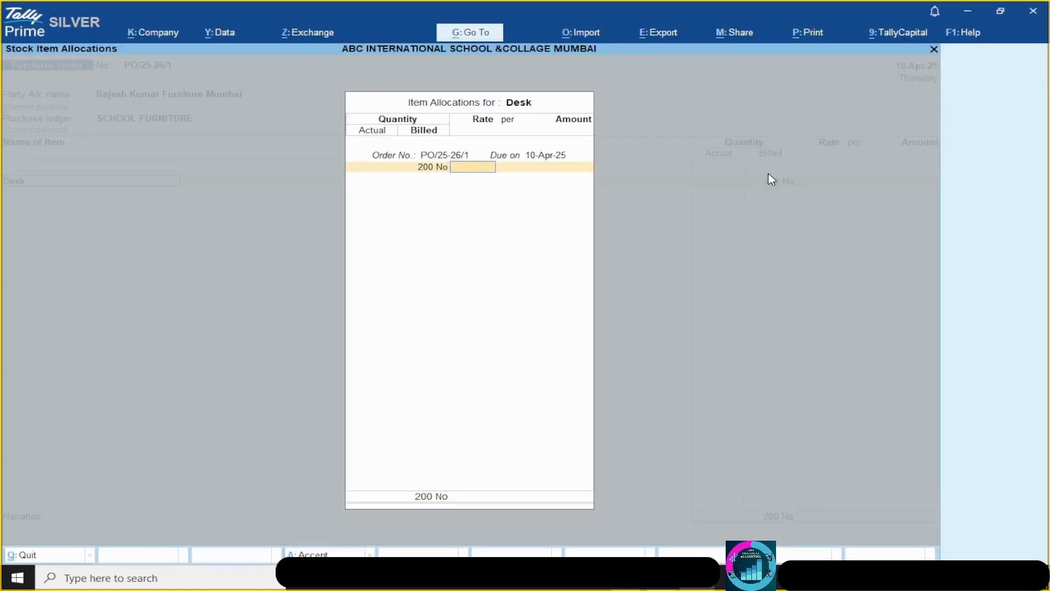
type("800")
key("Return")
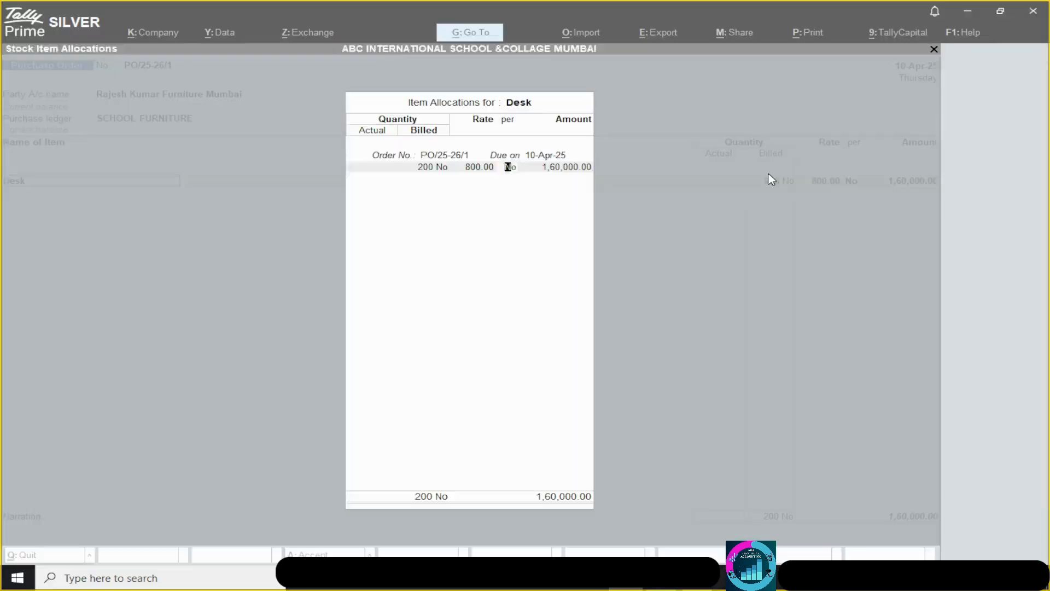
key("Return")
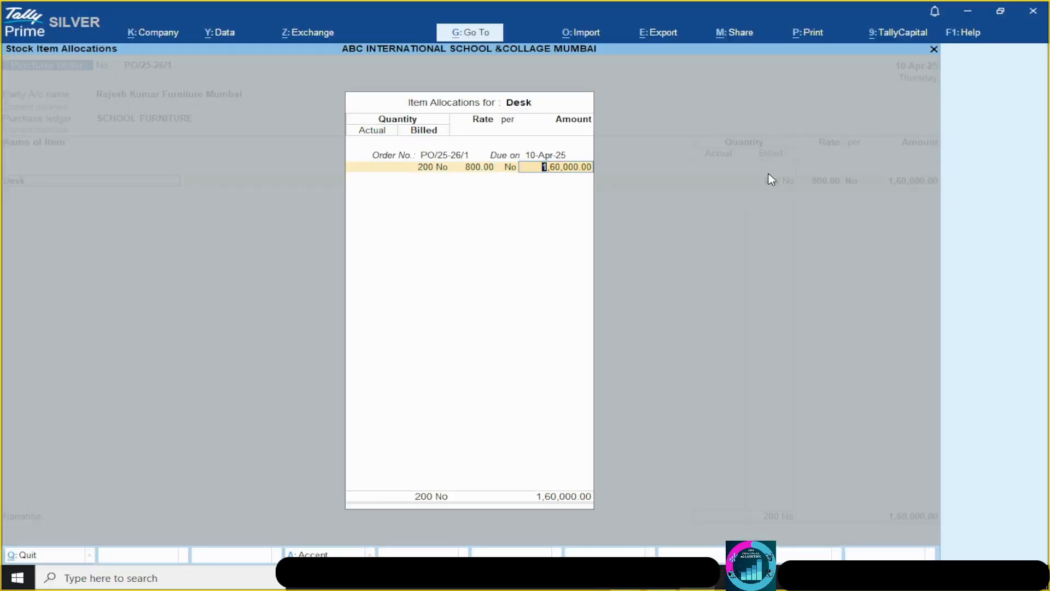
key("Return")
Step: Clear the order number on Desk's second allocation line and finish the item allocation
key("BackSpace")
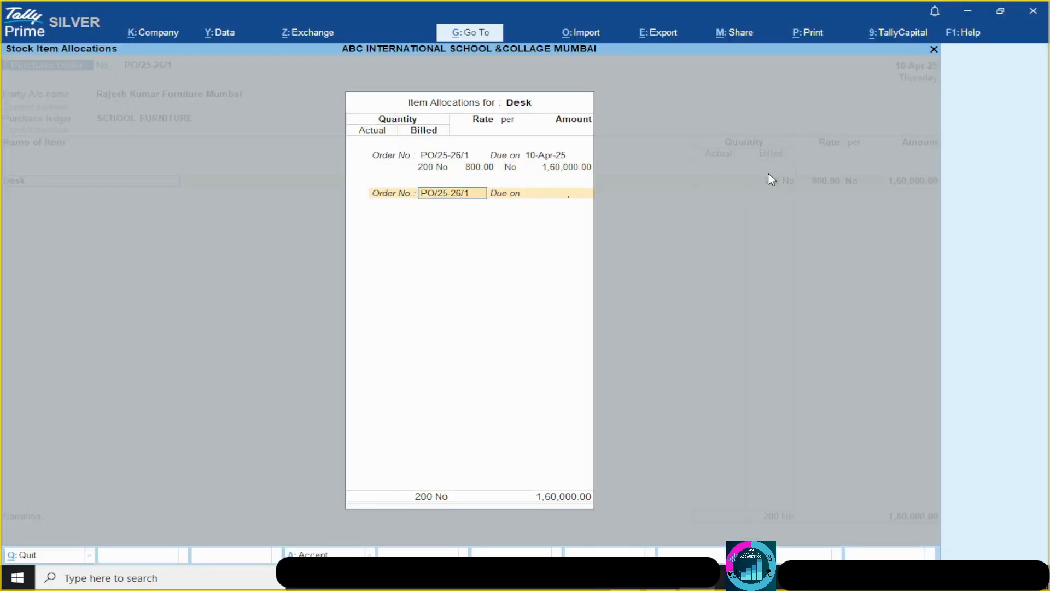
key("Delete")
key("Delete")
key("Delete")
key("Delete")
key("Delete")
key("Delete")
key("Delete")
key("Delete")
key("Delete")
key("Return")
key("Return")
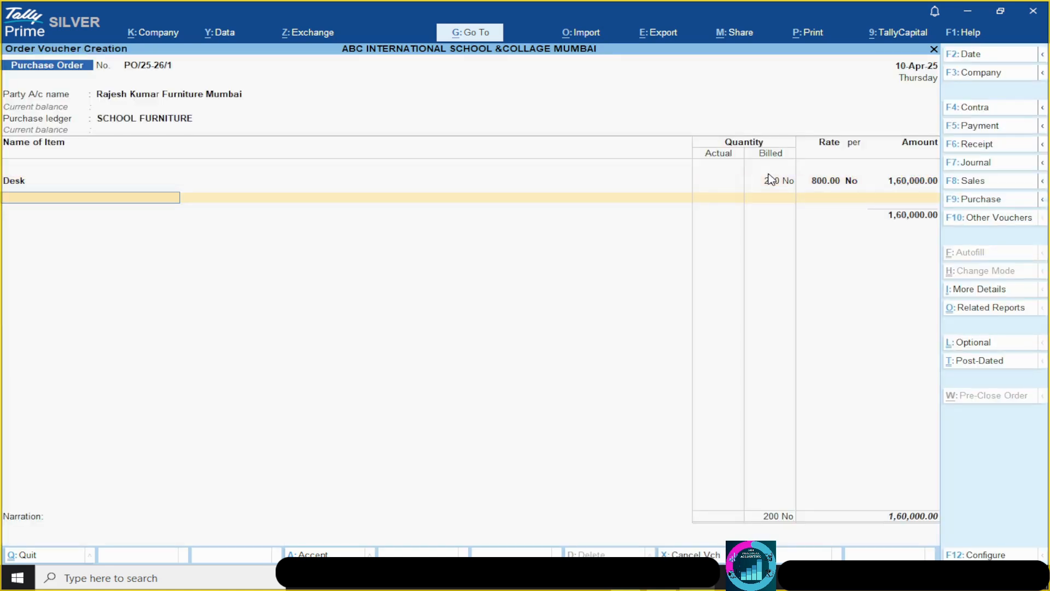
Step: Check the purchase order sheet, then add Bench as the second stock item, accepting its order number and due date 10-Apr-25
key("alt+Tab")
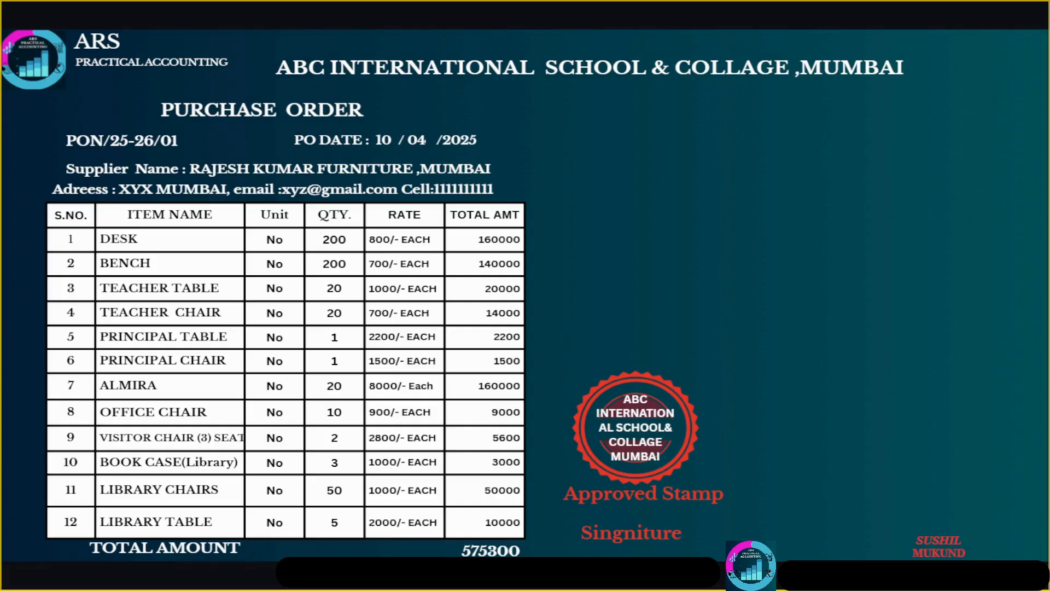
key("alt+Tab")
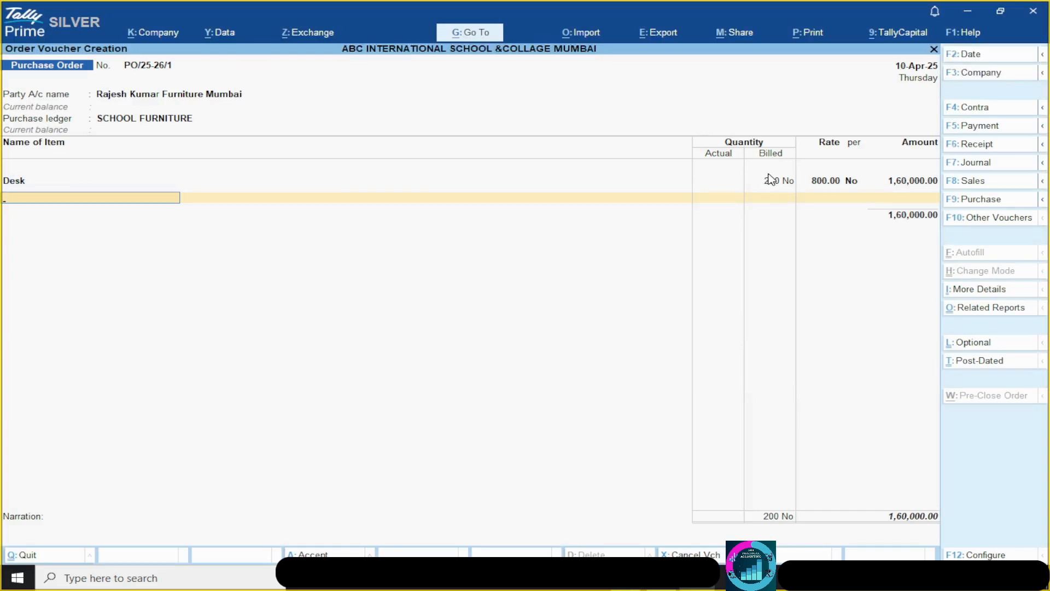
type("BE")
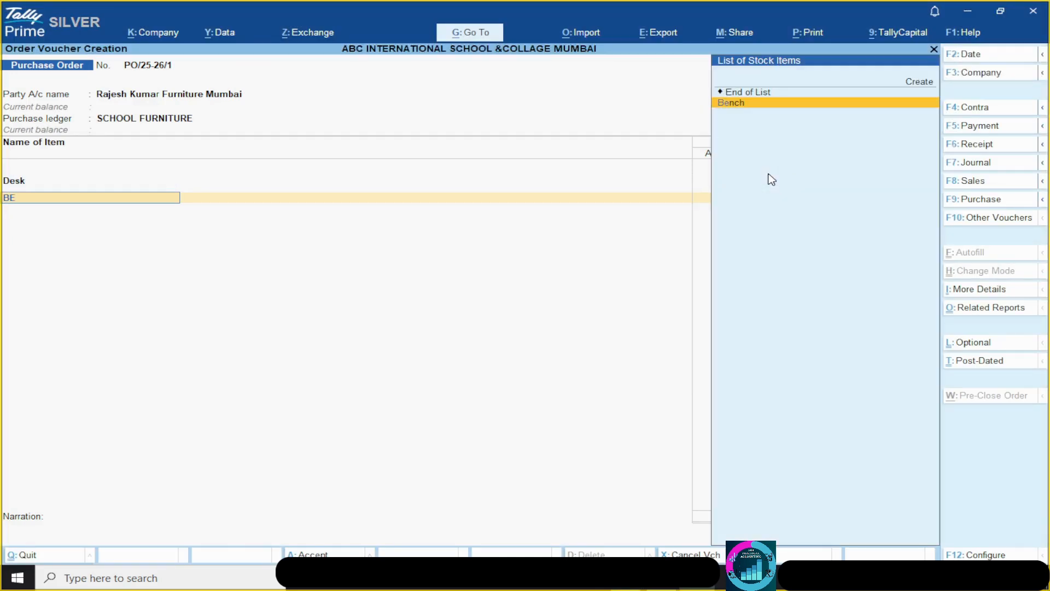
type("N")
key("Return")
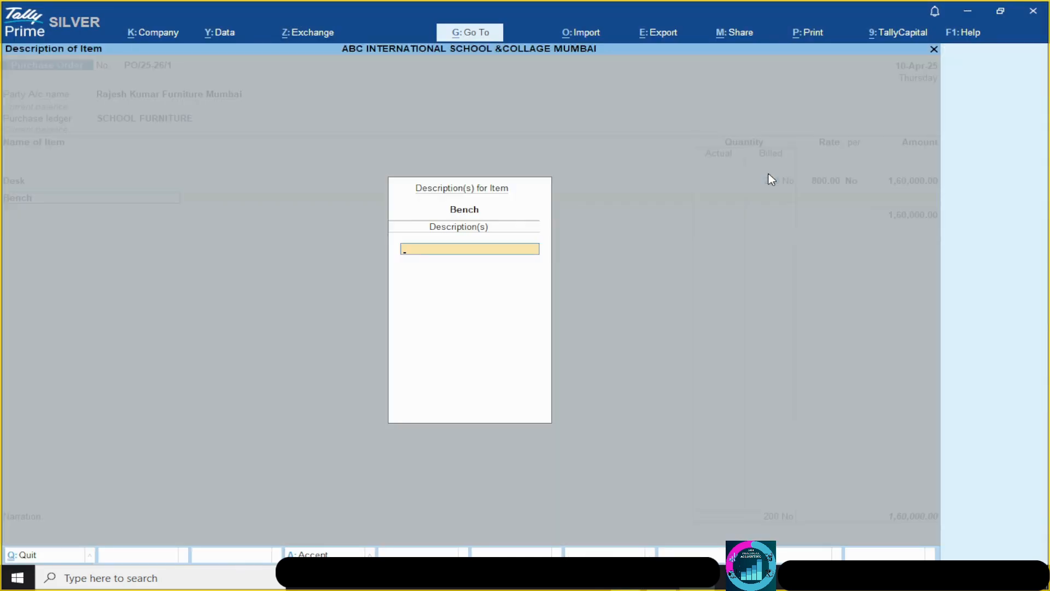
key("Return")
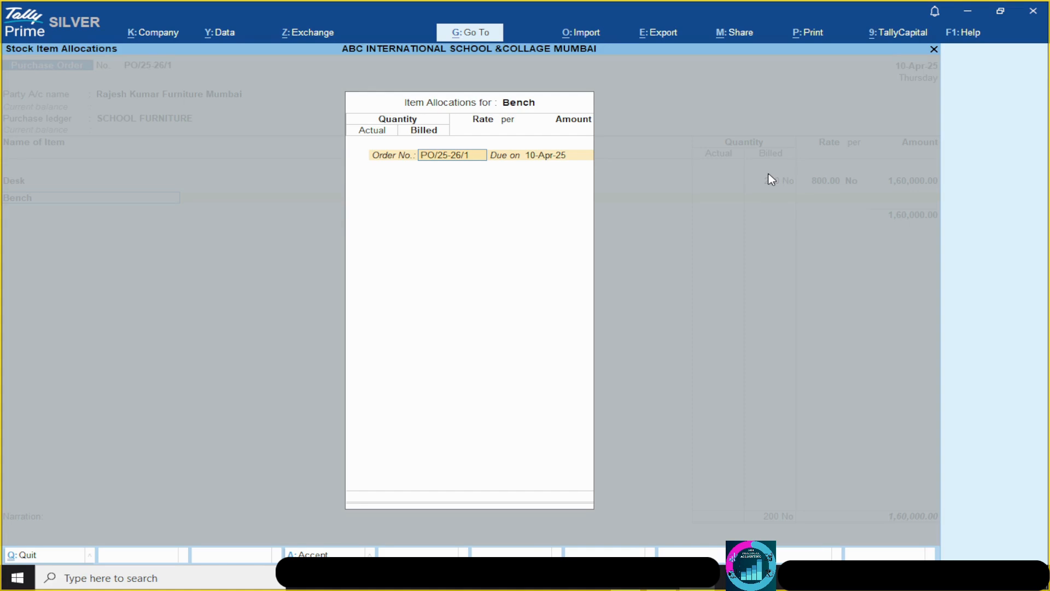
key("Return")
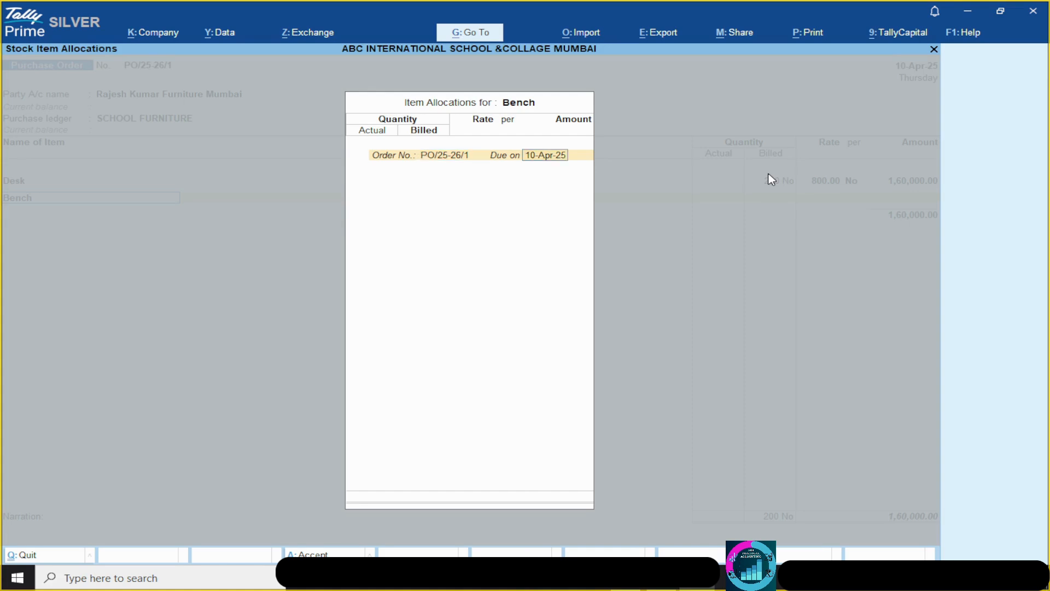
key("Return")
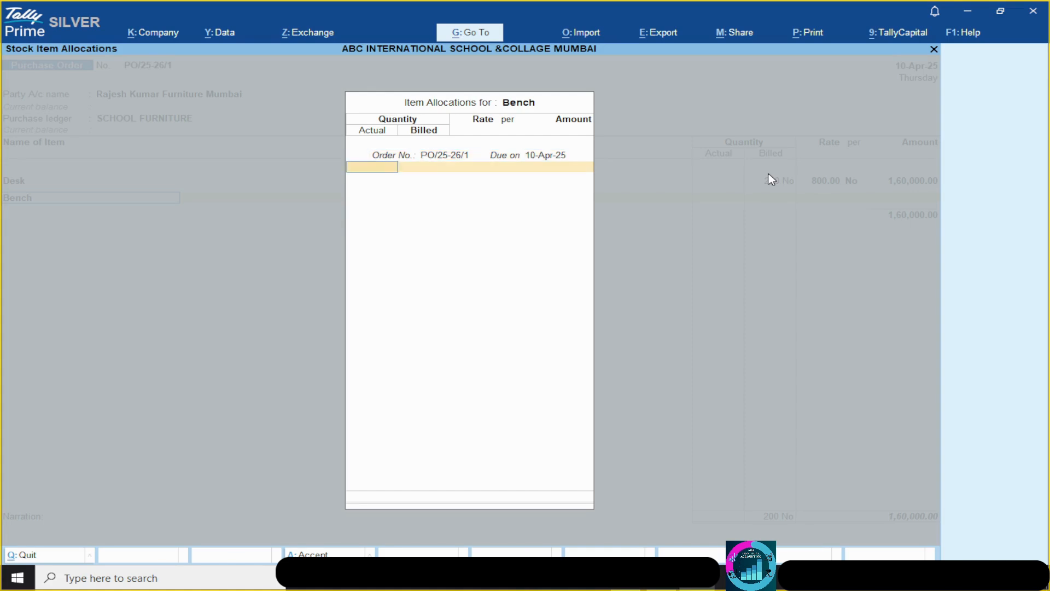
Step: Enter Bench's actual and billed quantities as 200 No, following the purchase order sheet
key("Return")
key("alt+Tab")
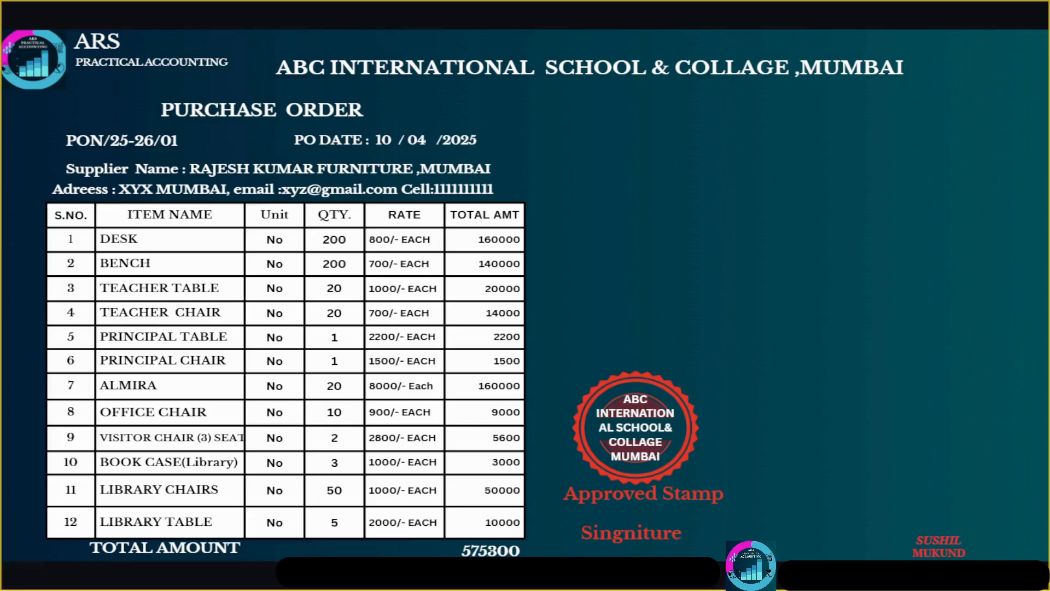
key("alt+Tab")
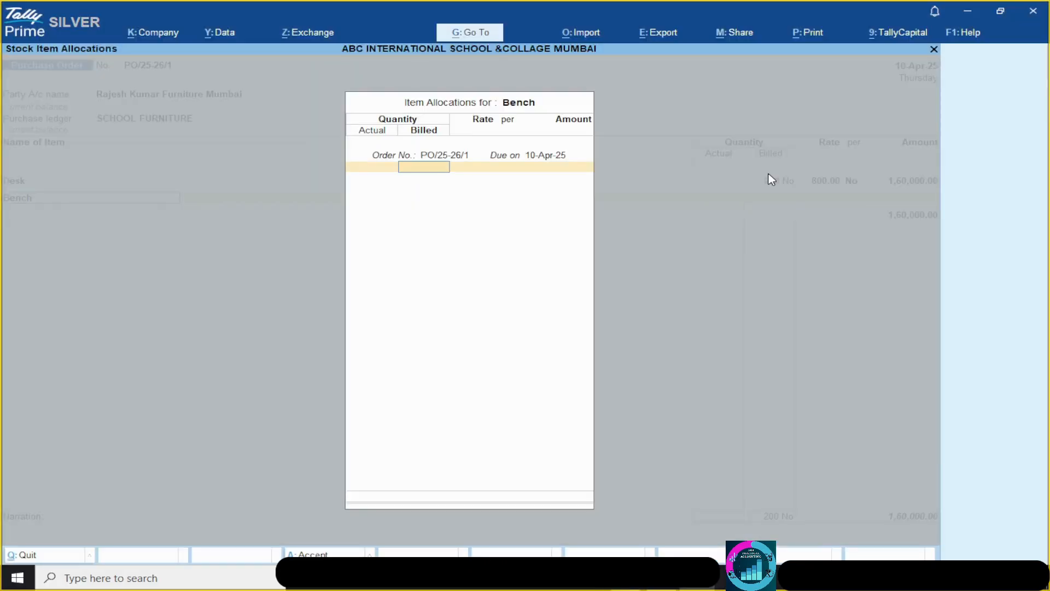
key("BackSpace")
key("alt+Tab")
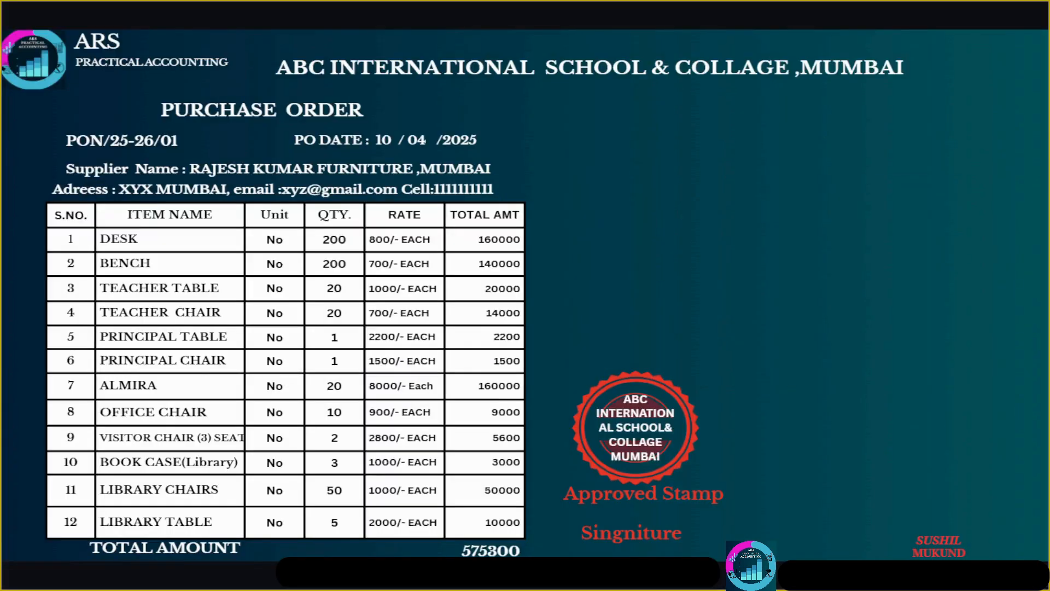
key("alt+Tab")
type("200")
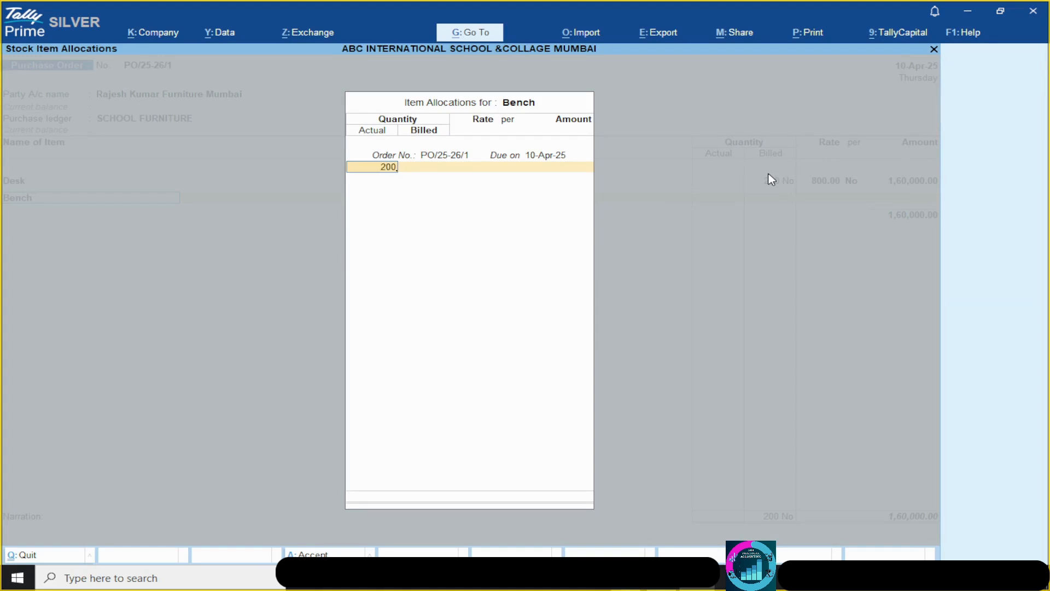
key("Return")
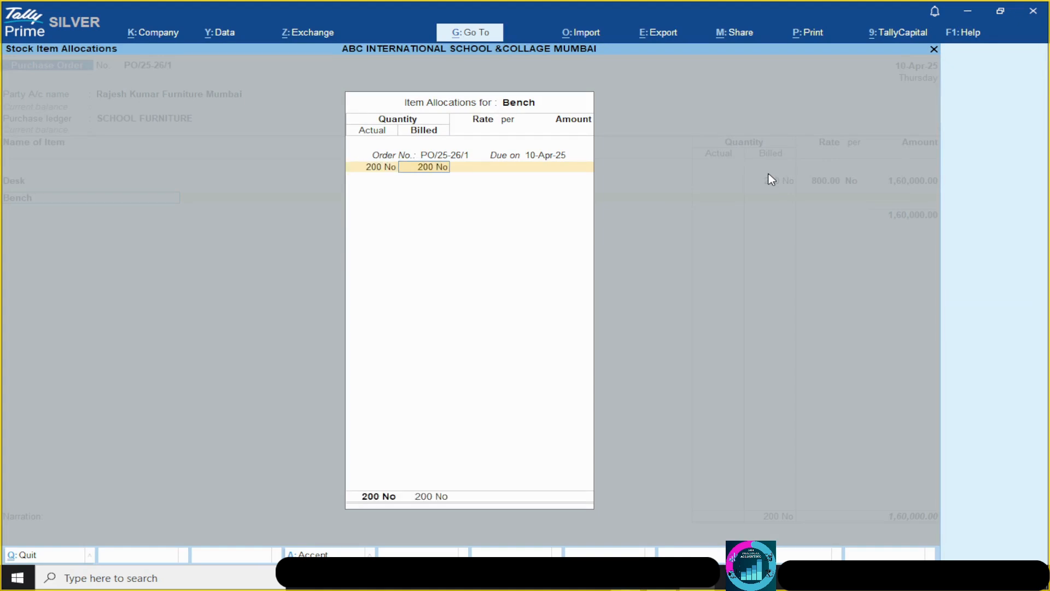
key("alt+Tab")
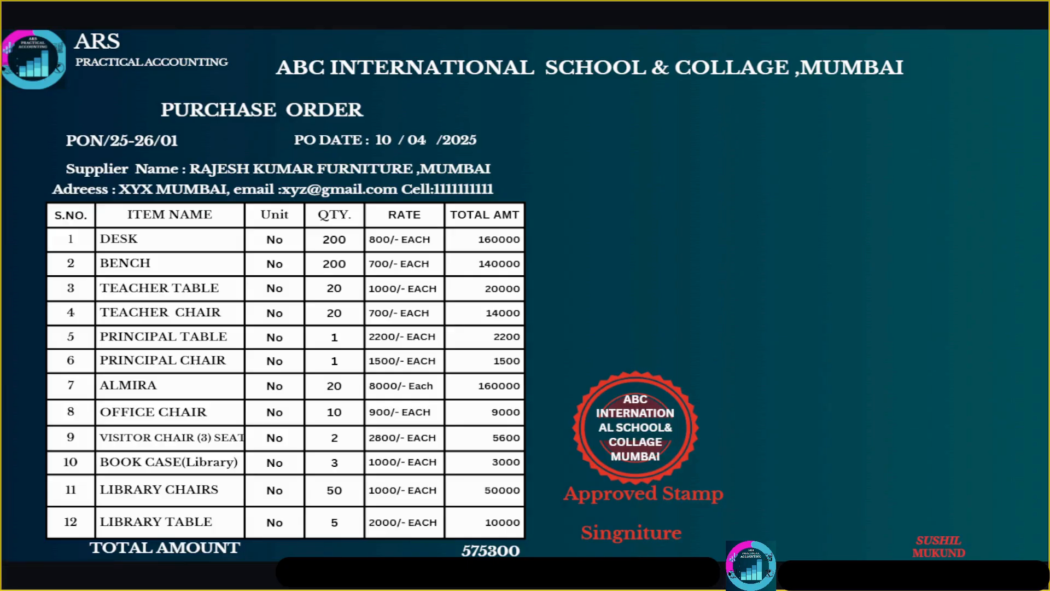
key("alt+Tab")
key("Return")
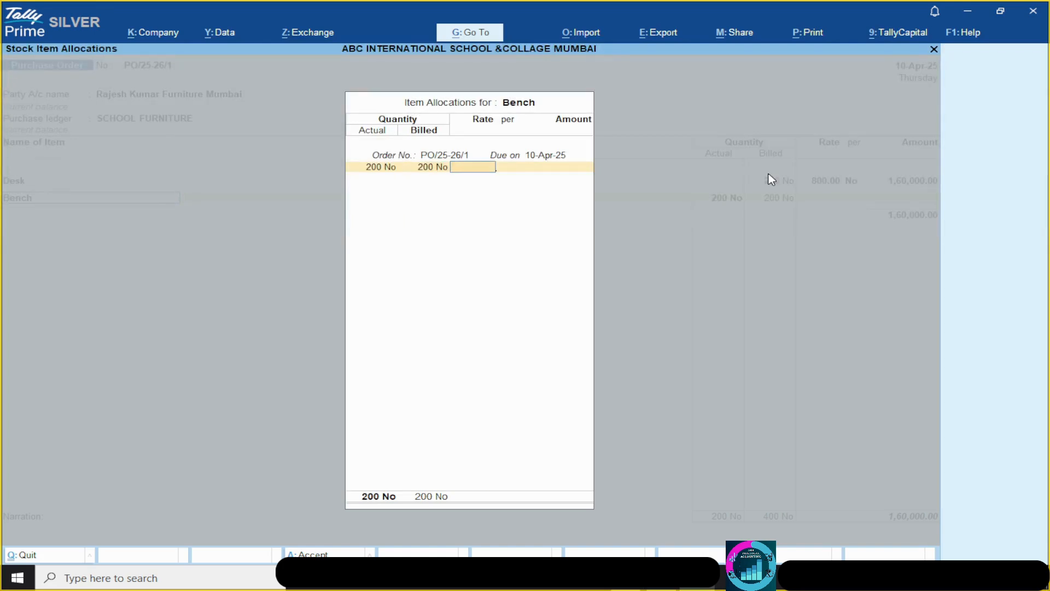
Step: Set Bench's rate to 700 per No, checking it against the purchase order sheet
key("alt+Tab")
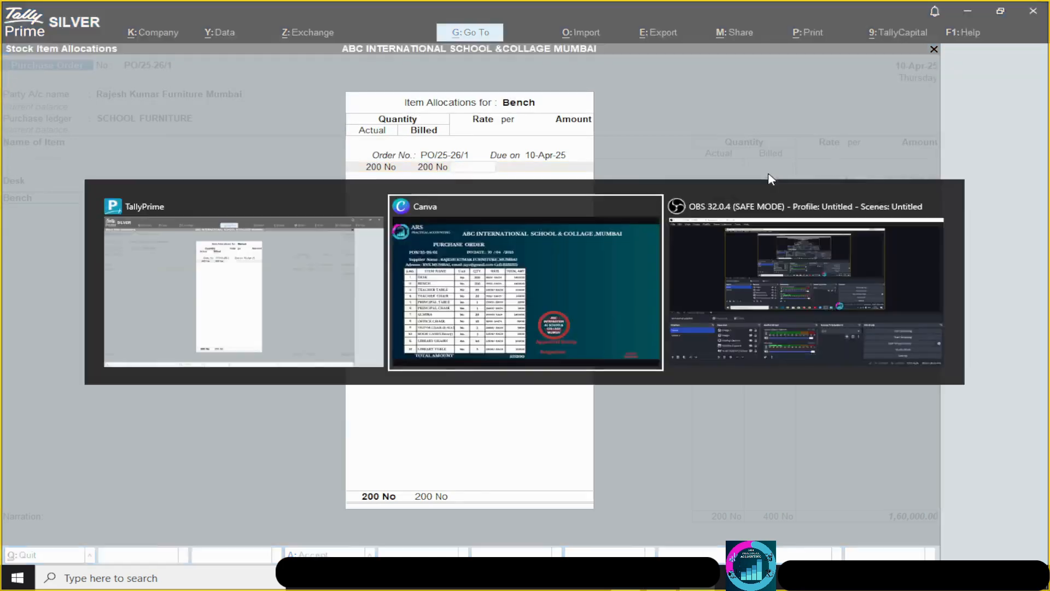
key("alt+Tab")
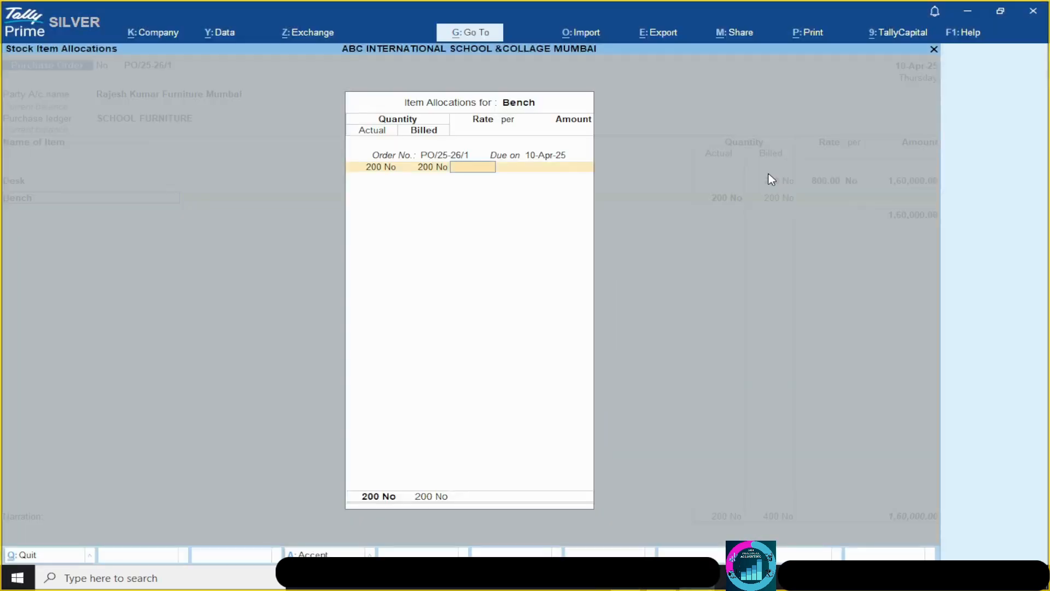
type("7000")
key("BackSpace")
key("Return")
key("alt+Tab")
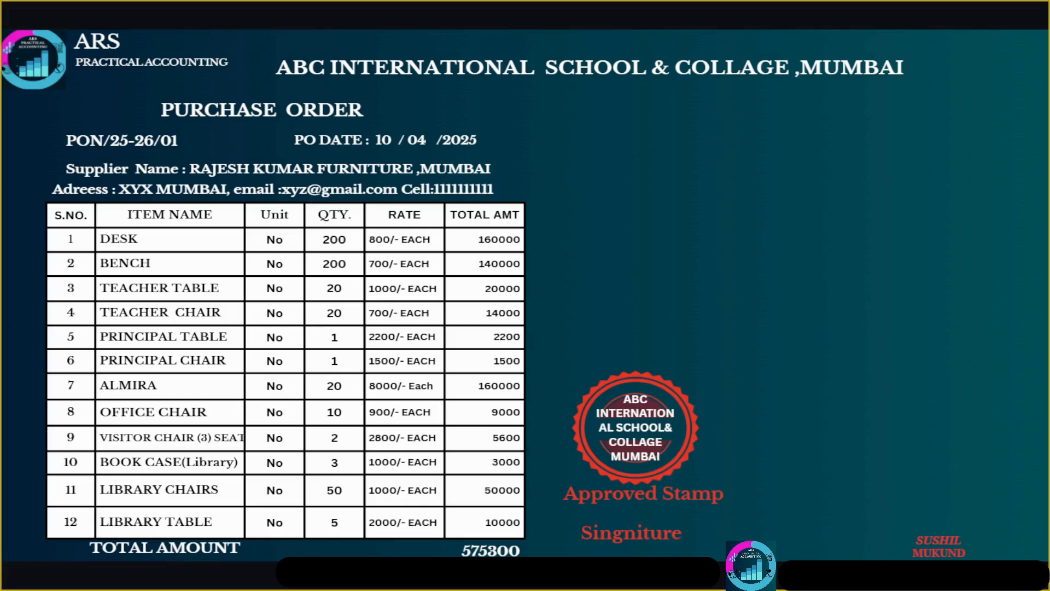
key("alt+Tab")
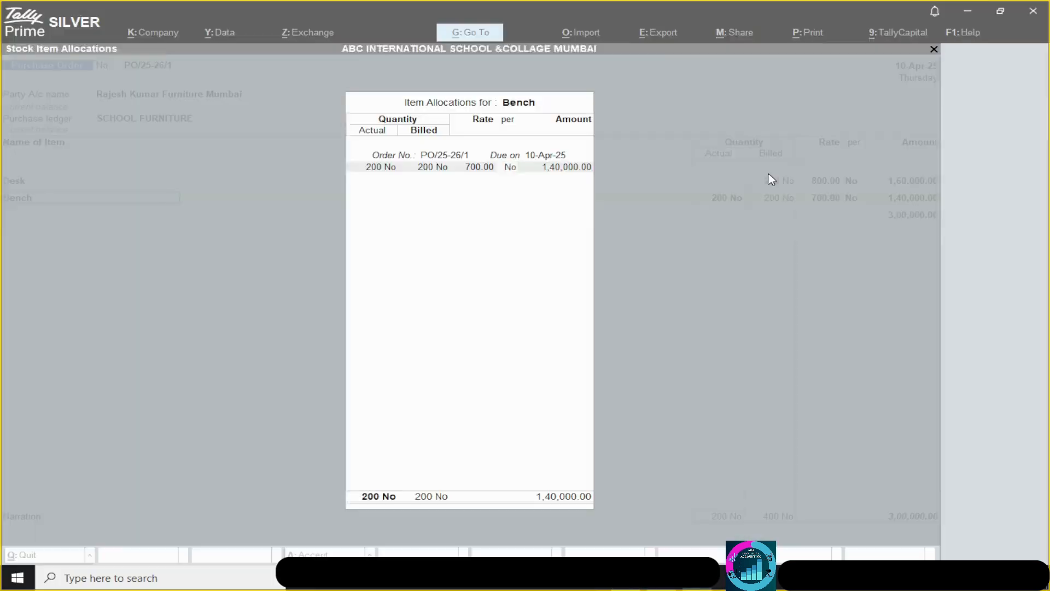
Step: Accept Bench's unit and amount, leave the second allocation line's due date blank, and finish the item allocation
key("Return")
key("Return")
key("Return")
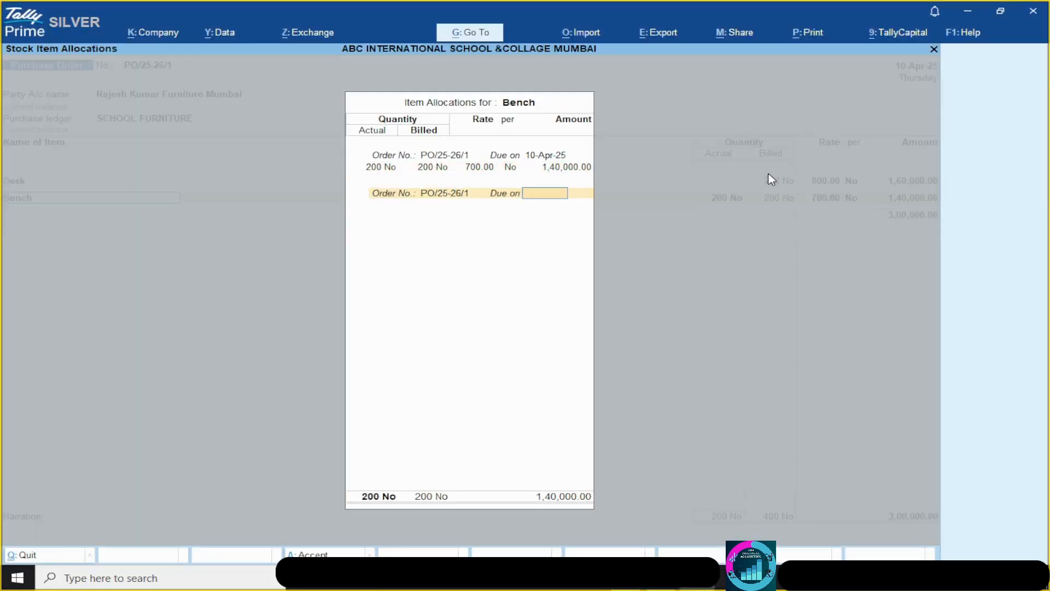
key("Return")
key("Return")
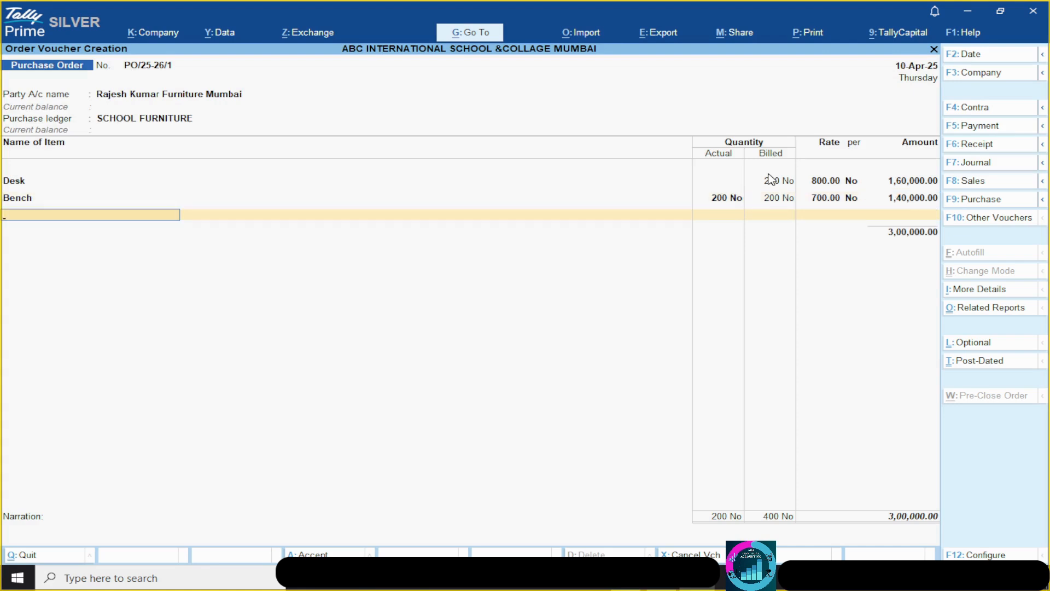
Step: Reopen the Bench line and review its order details, quantities, rate and amount, keeping every entry
key("Up")
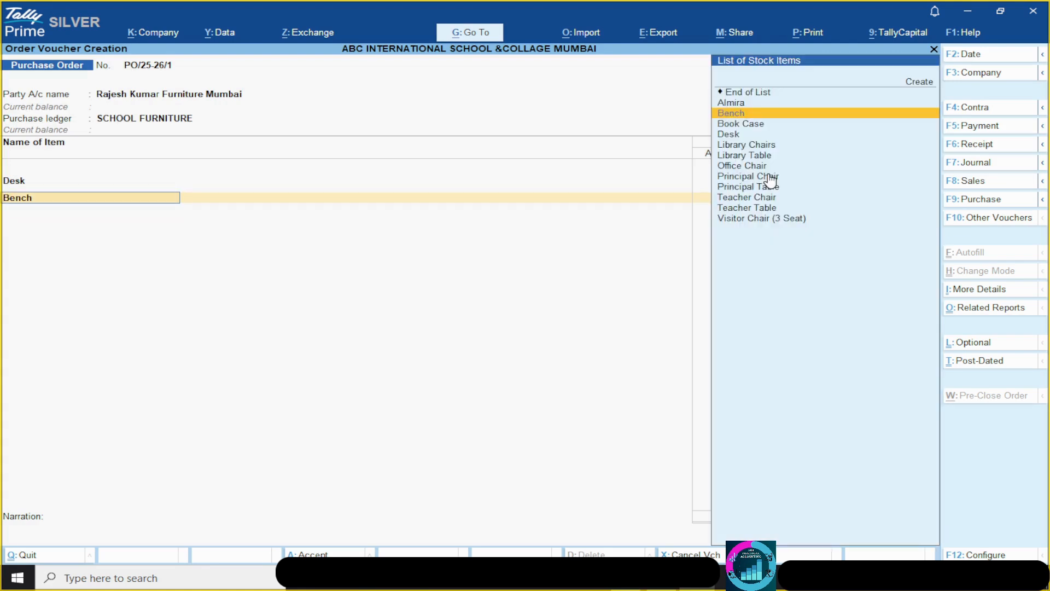
key("Return")
key("Return")
key("Return")
key("Return")
key("Return")
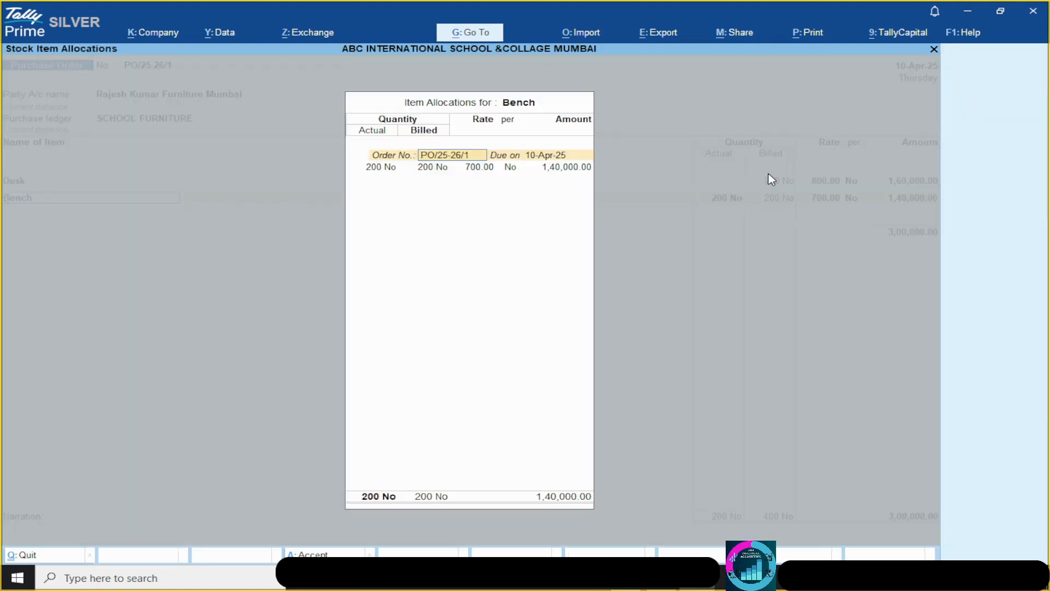
key("Return")
key("Return")
key("Return")
key("Return")
key("Return")
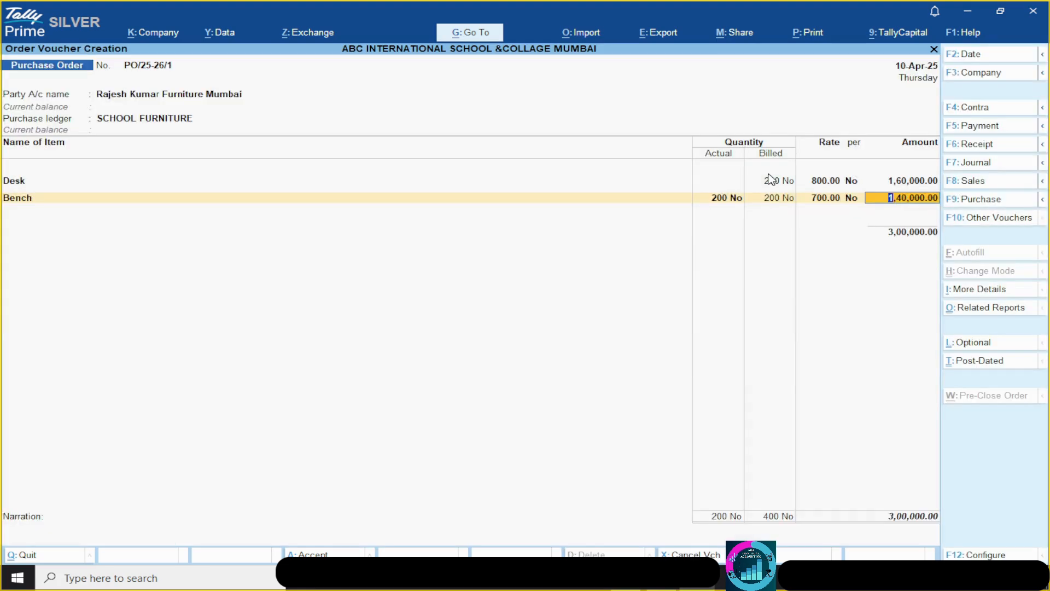
key("Return")
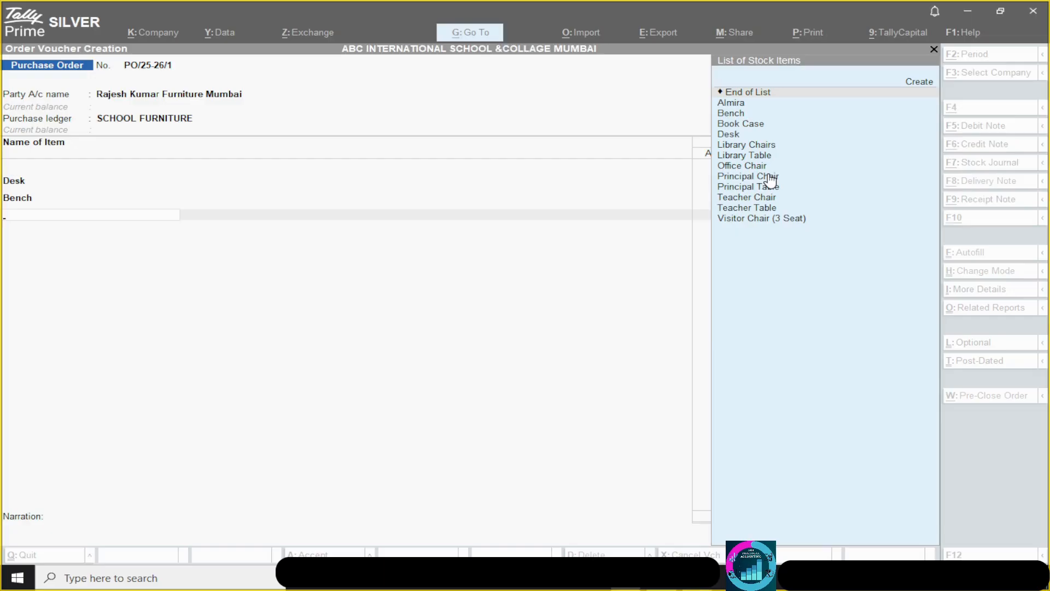
Step: Add Teacher Table as the third stock item, accepting its order number and due date 10-Apr-25
type("TEACH")
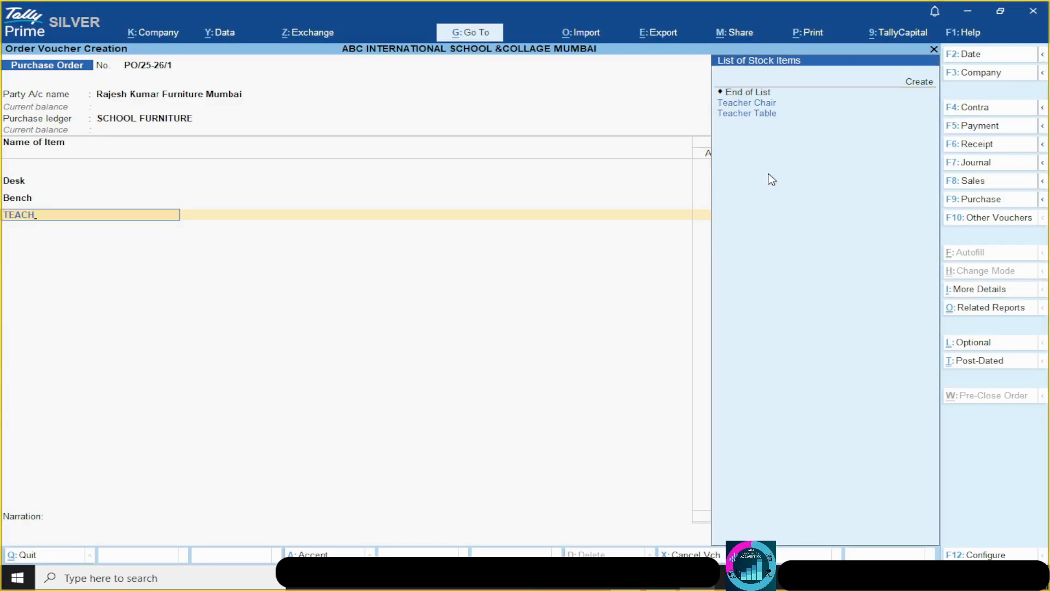
key("Down")
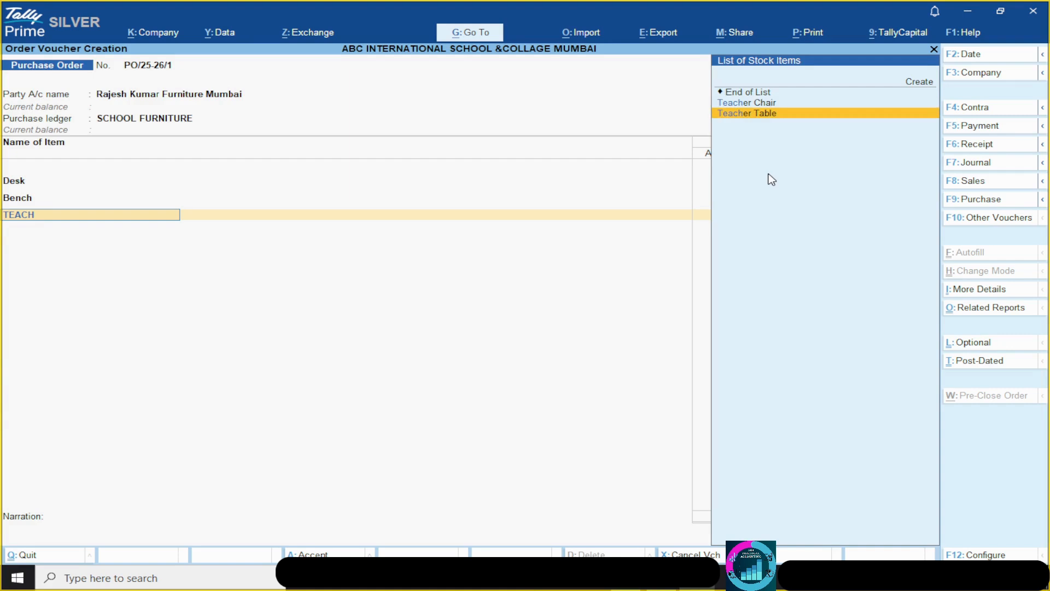
key("Return")
key("Return")
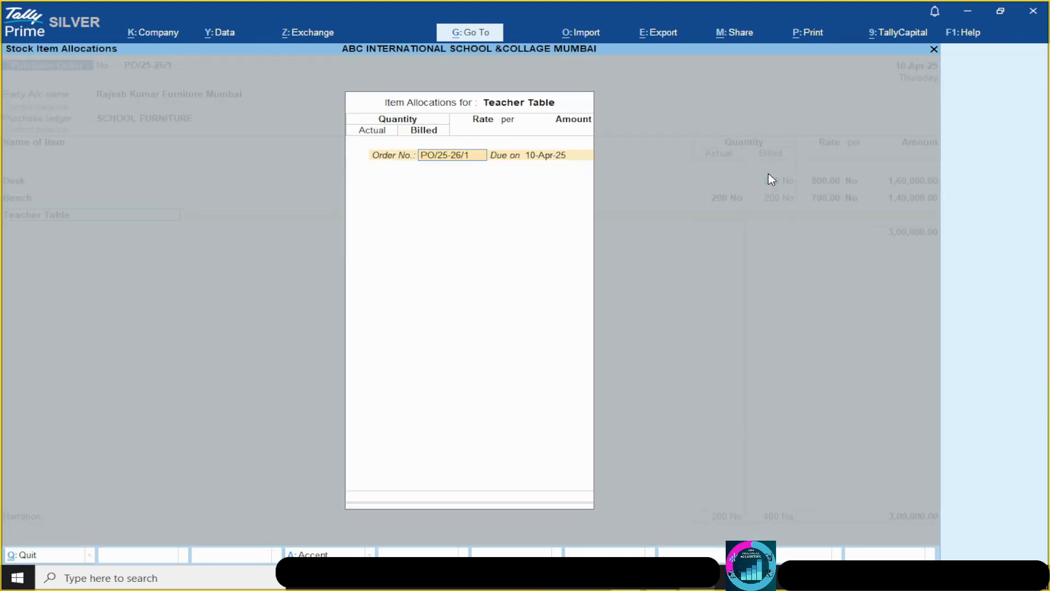
key("Return")
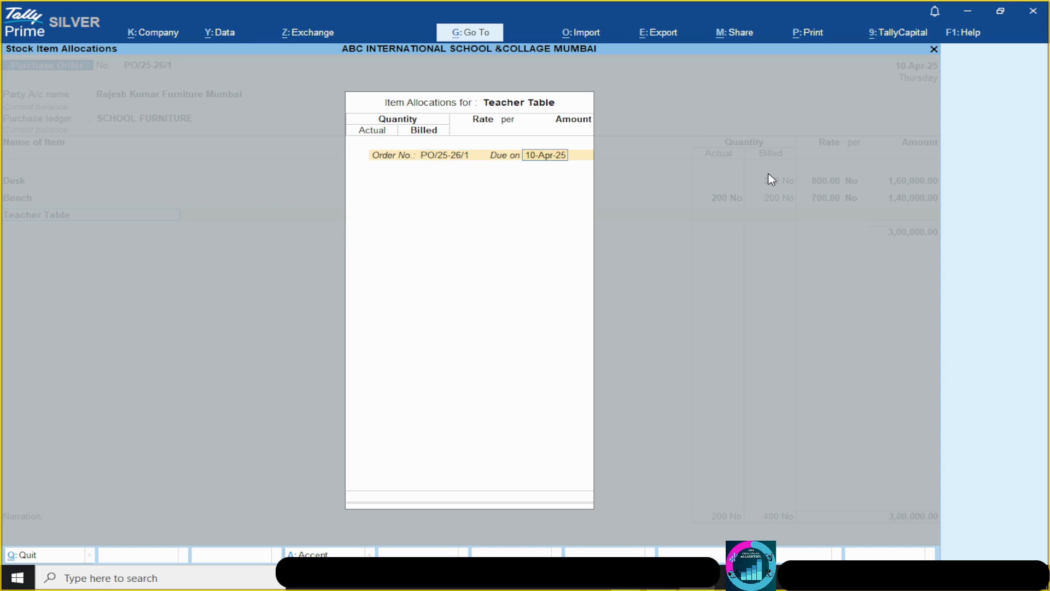
key("Return")
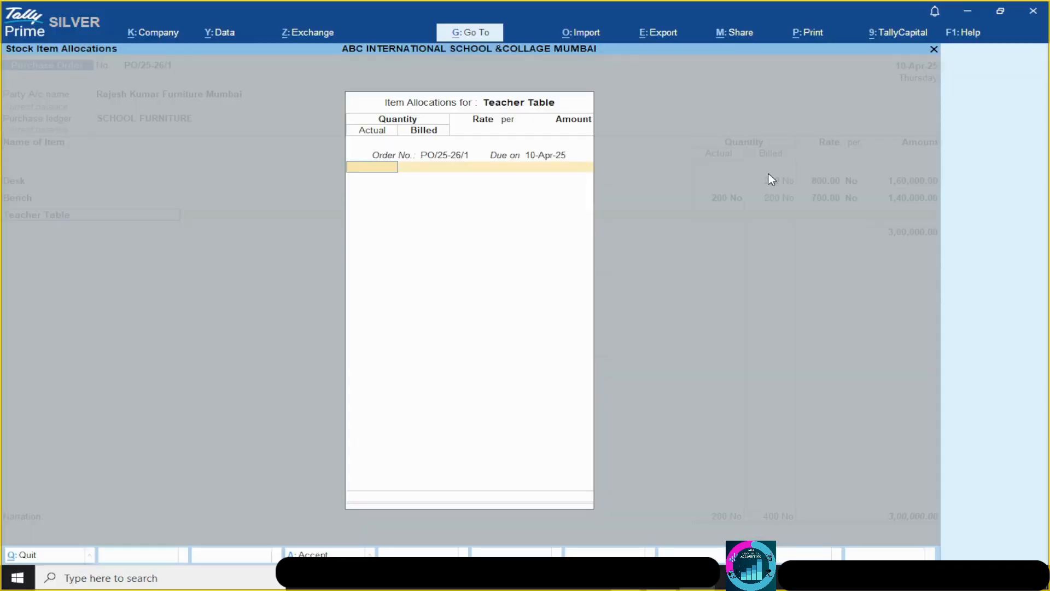
Step: Allocate an actual and billed quantity of 20 No to Teacher Table at a rate of 1,000 per No
type("20")
key("Return")
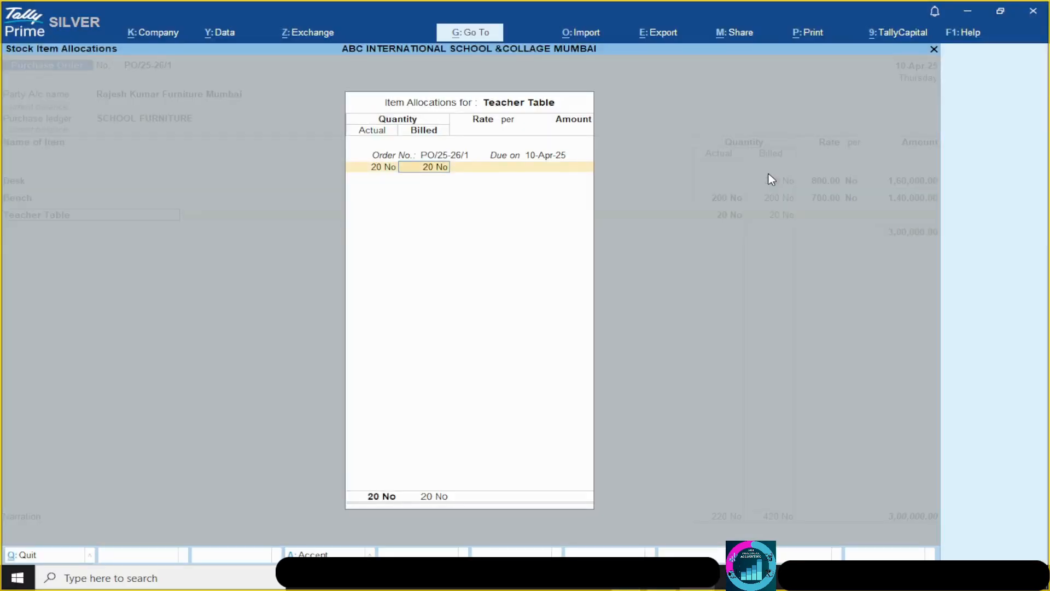
key("Return")
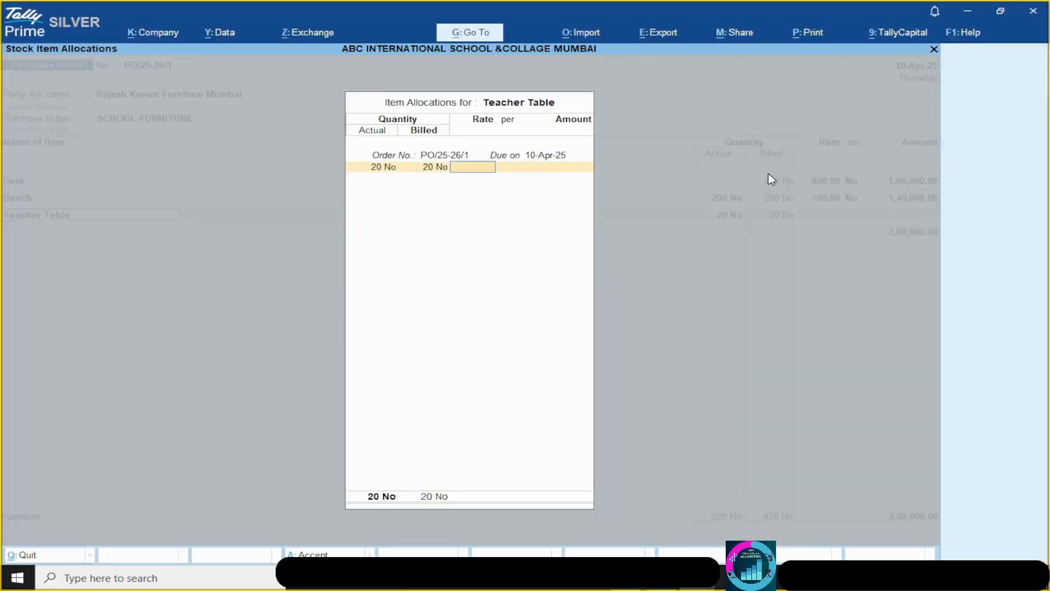
type("1,000")
key("Return")
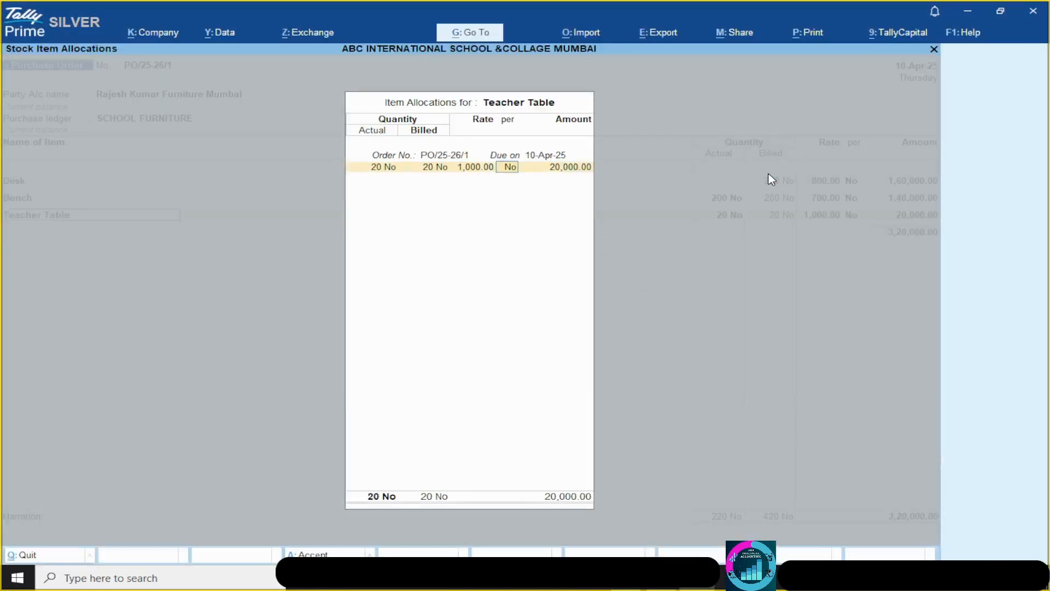
Step: Finish the Teacher Table allocation, accept its amount, and check the purchase order sheet for the next item
key("Return")
key("Return")
key("Return")
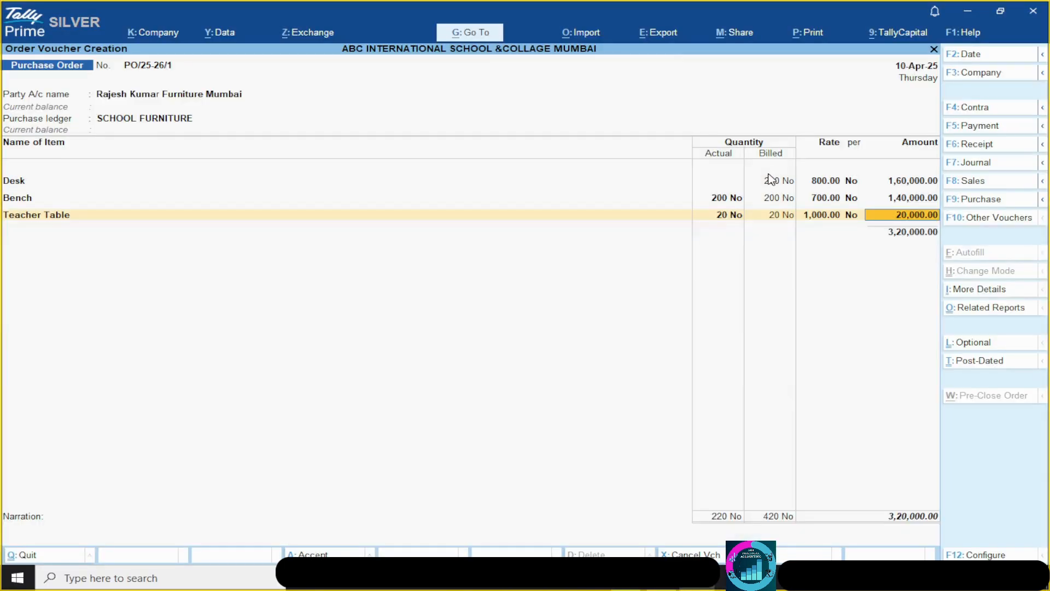
key("Return")
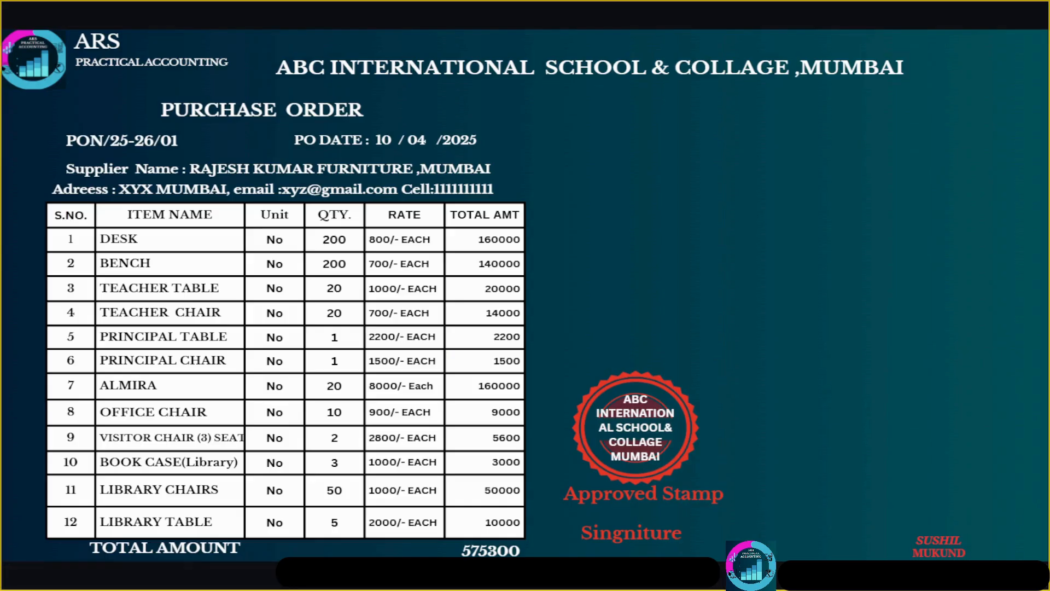
key("alt+Tab")
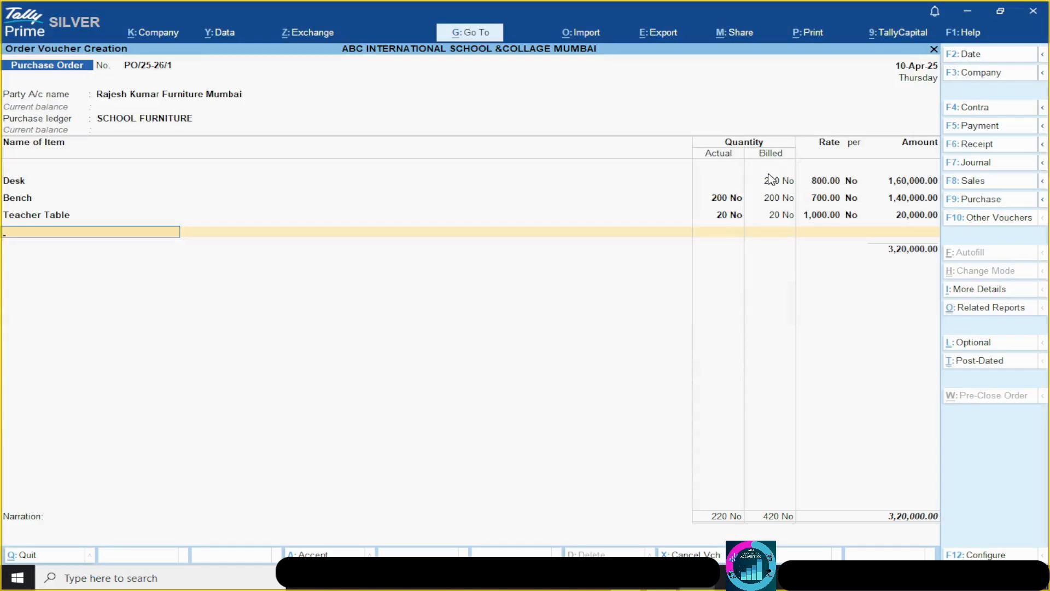
Step: Add Teacher Chair as the fourth stock item without a description, accepting its order number and due date 10-Apr-25
type("TEACH")
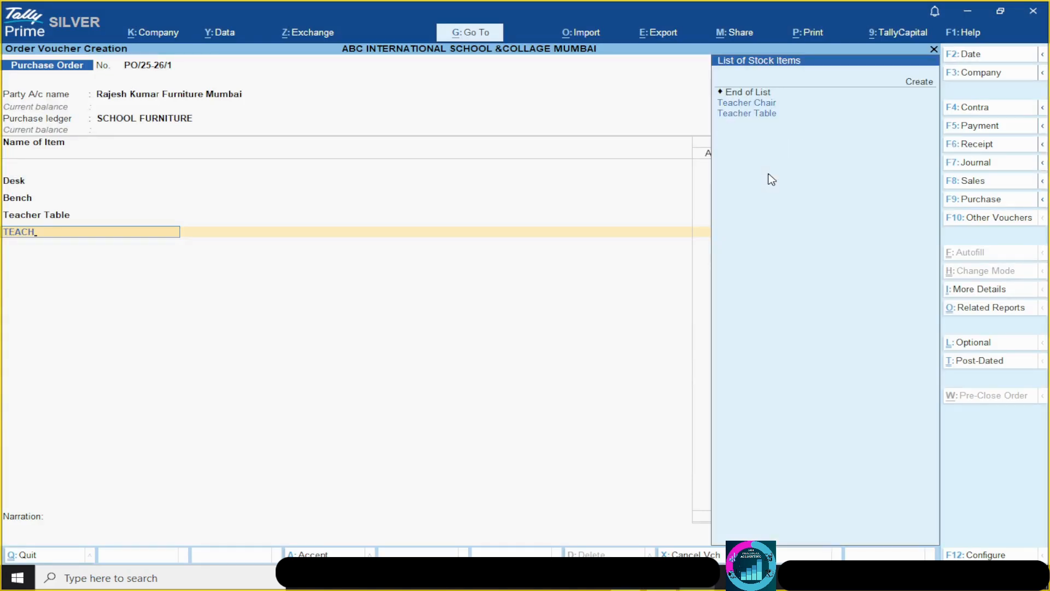
key("Down")
key("Up")
key("Return")
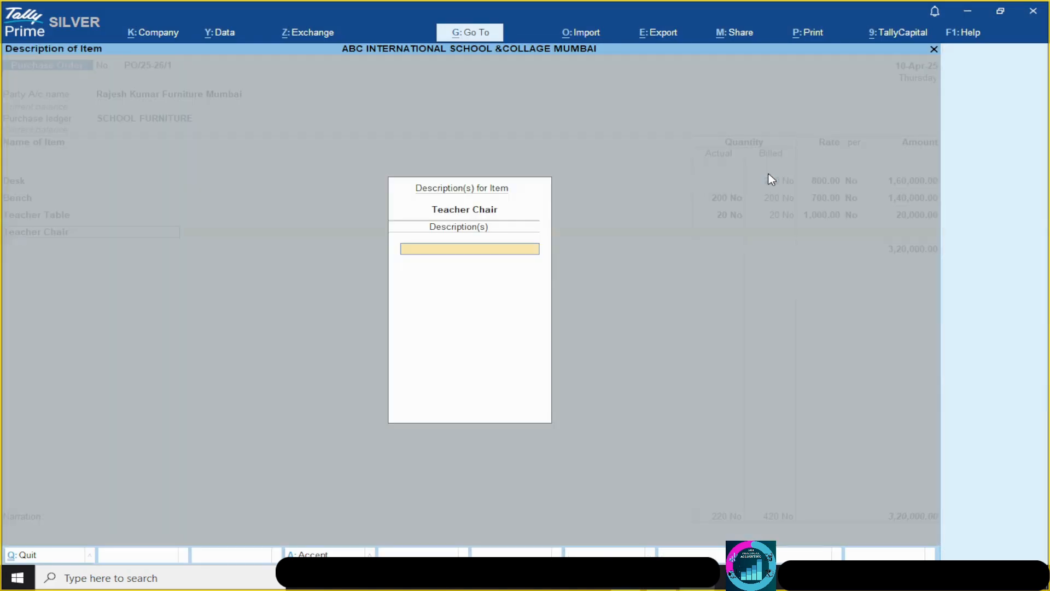
key("Return")
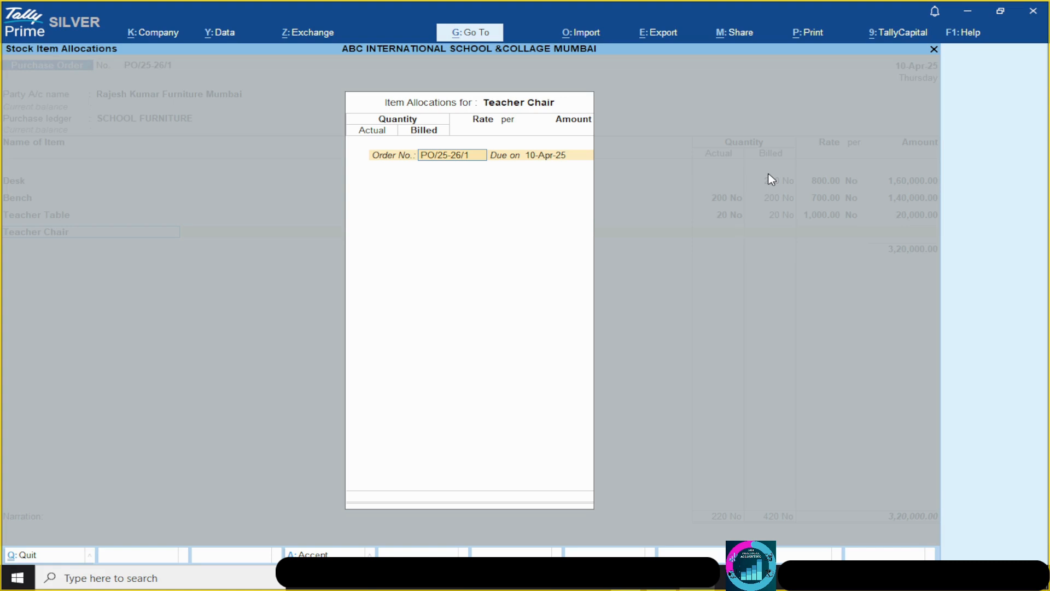
key("Return")
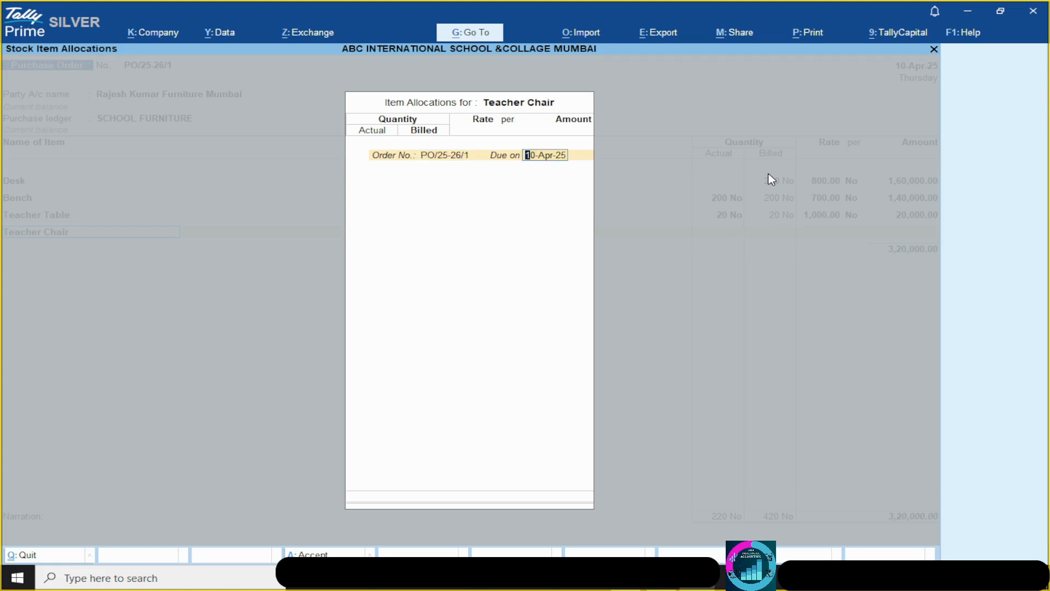
key("Return")
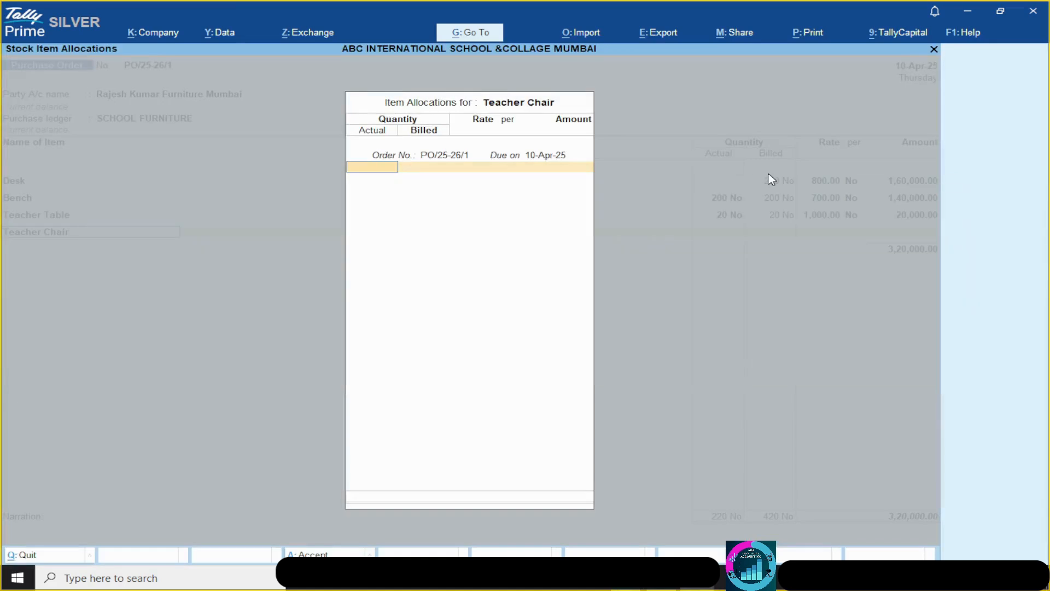
Step: Allocate an actual and billed quantity of 20 No to Teacher Chair at the purchase order sheet's rate of 700 per No
type("20")
key("Return")
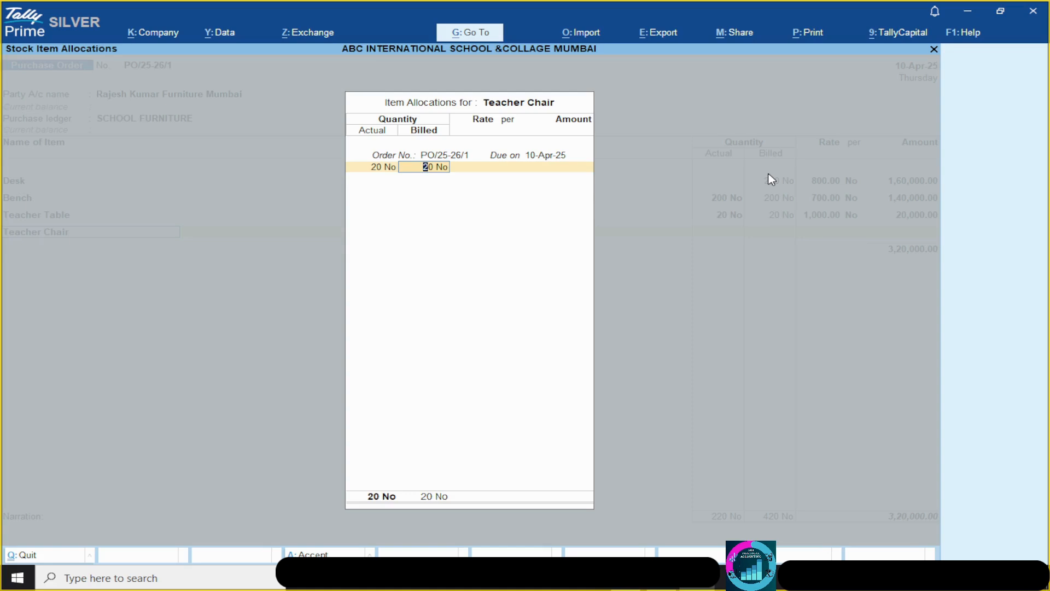
key("Return")
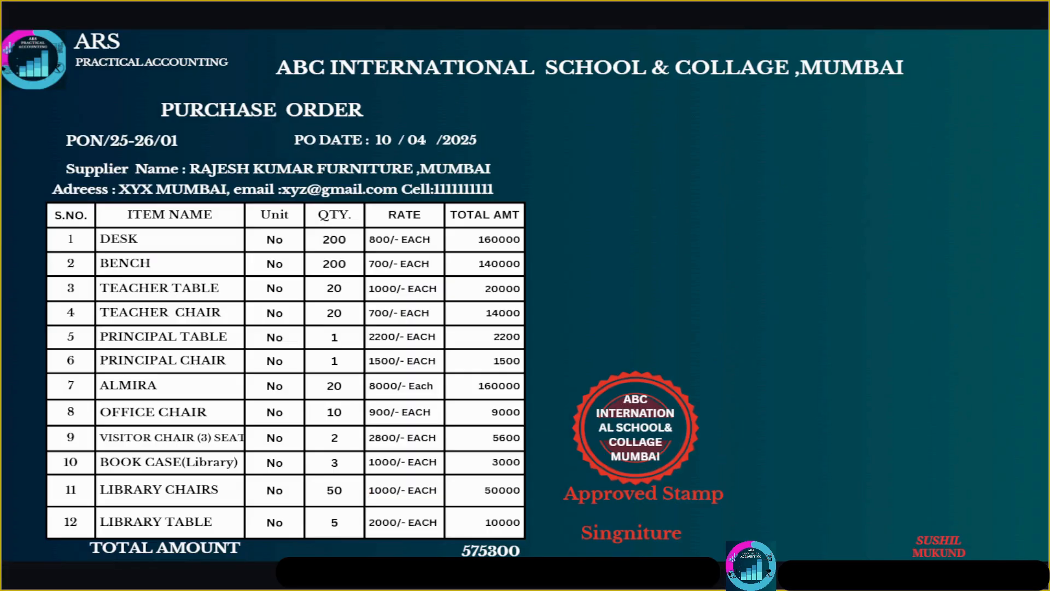
key("alt+Tab")
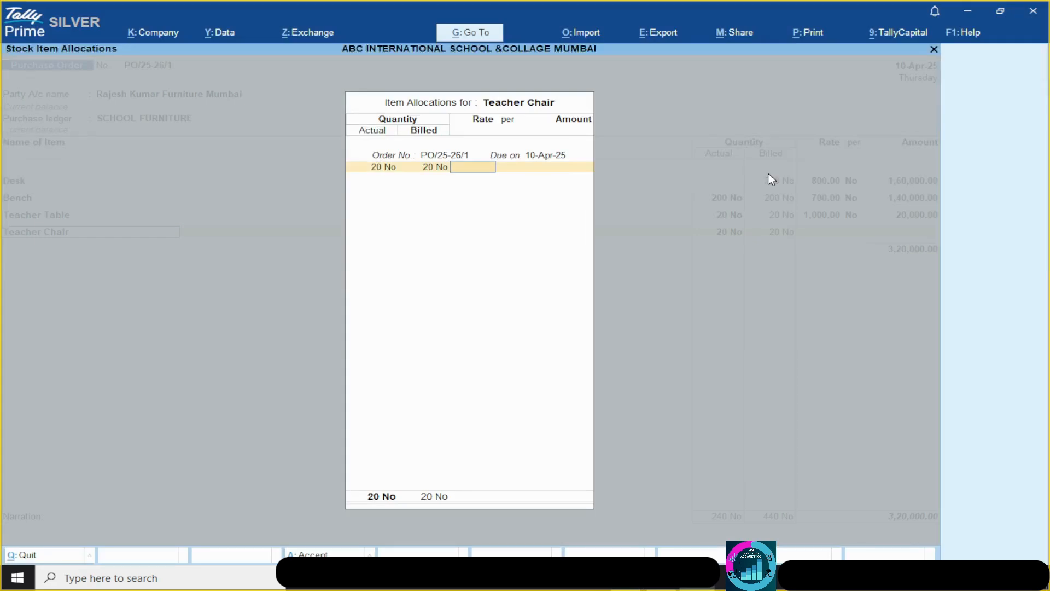
type("700")
key("Return")
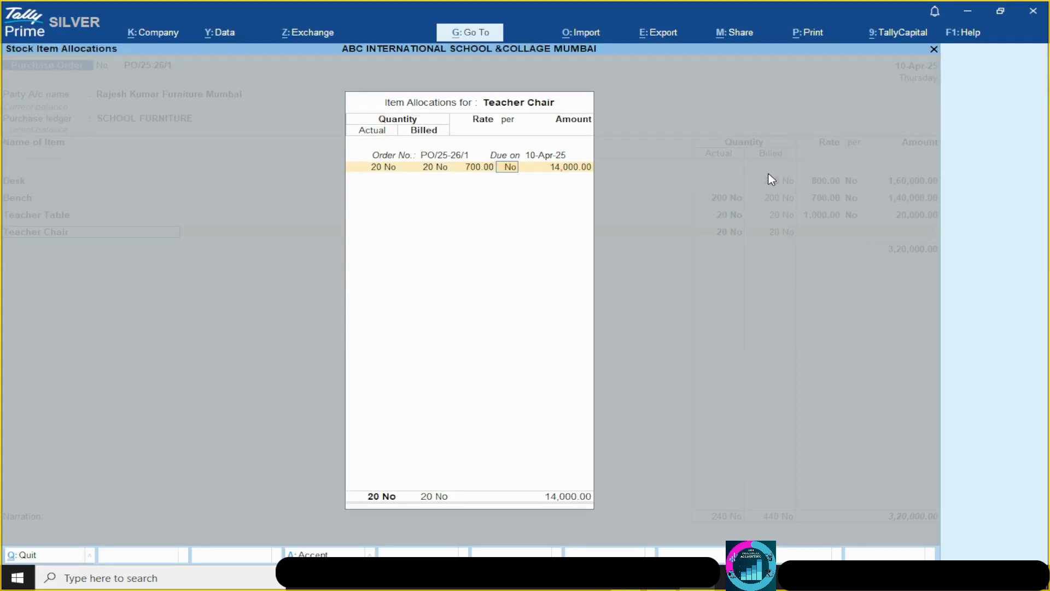
Step: Check the Teacher Chair figures against the purchase order sheet, then finish its allocation and accept the line amount
key("alt+Tab")
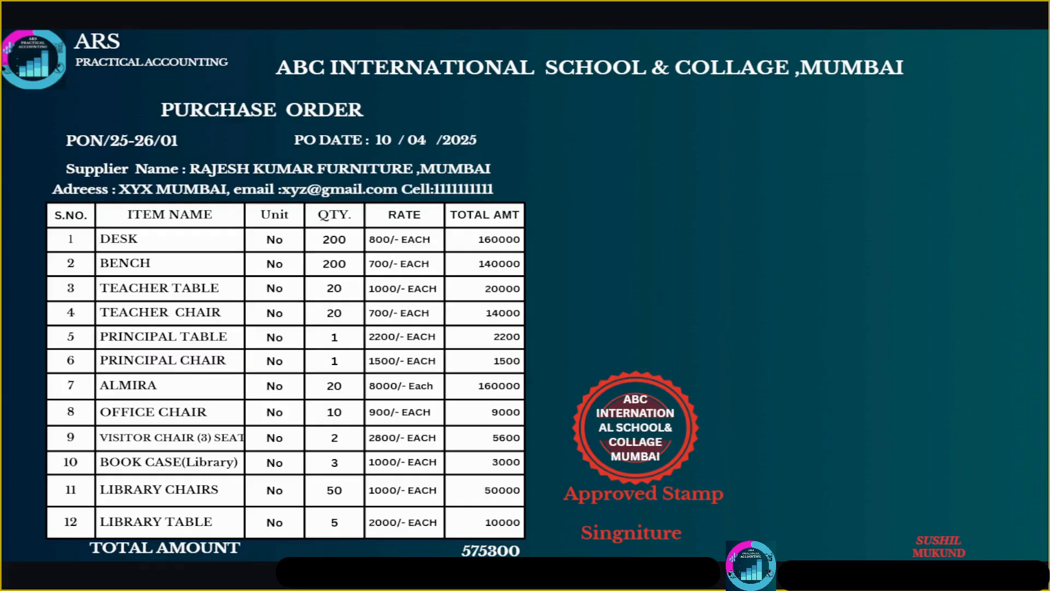
key("alt+Tab")
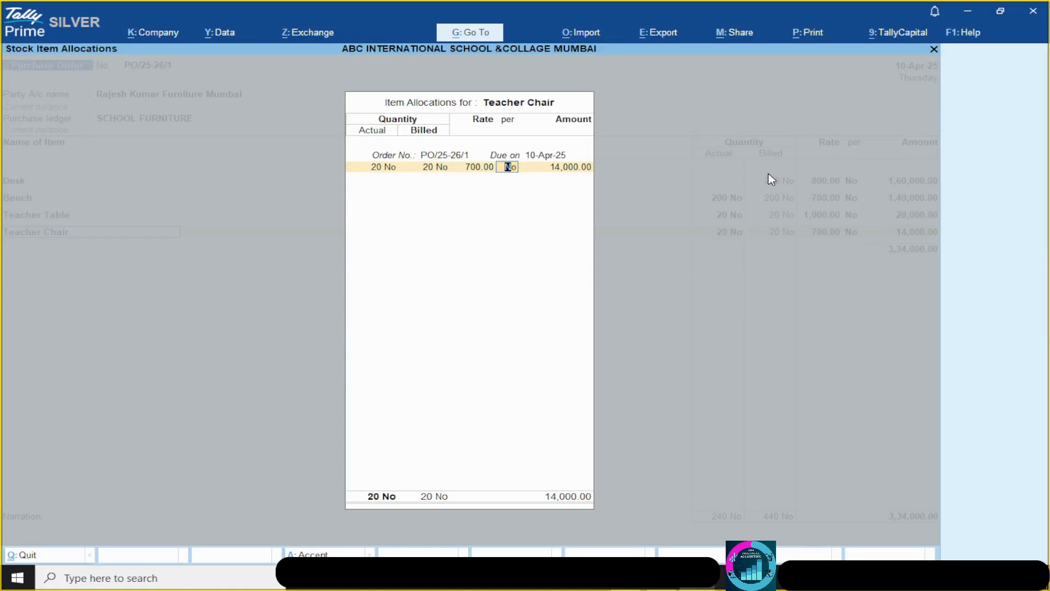
key("Return")
key("Return")
key("Return")
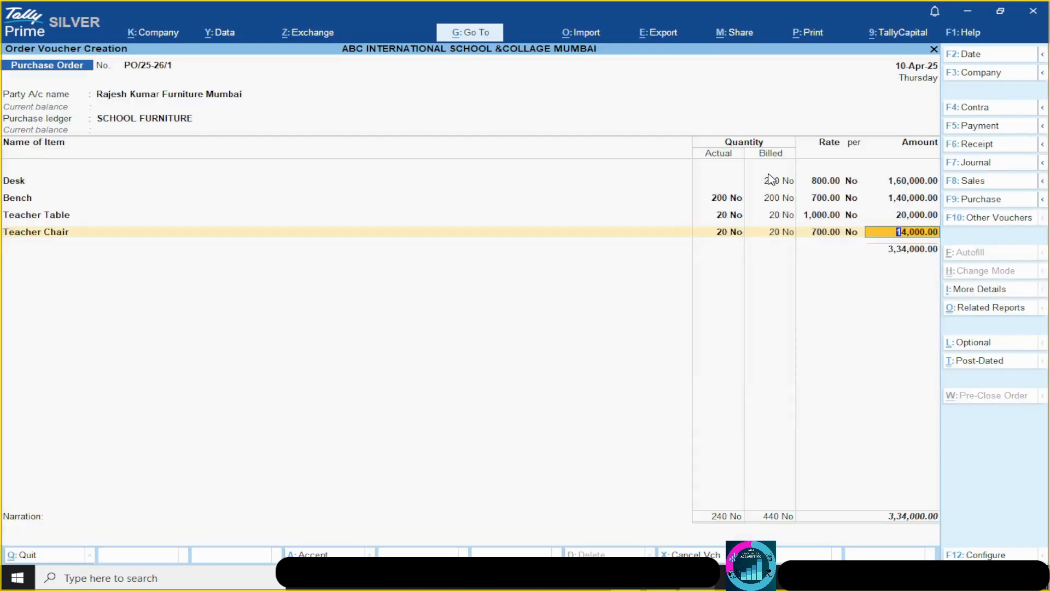
key("Return")
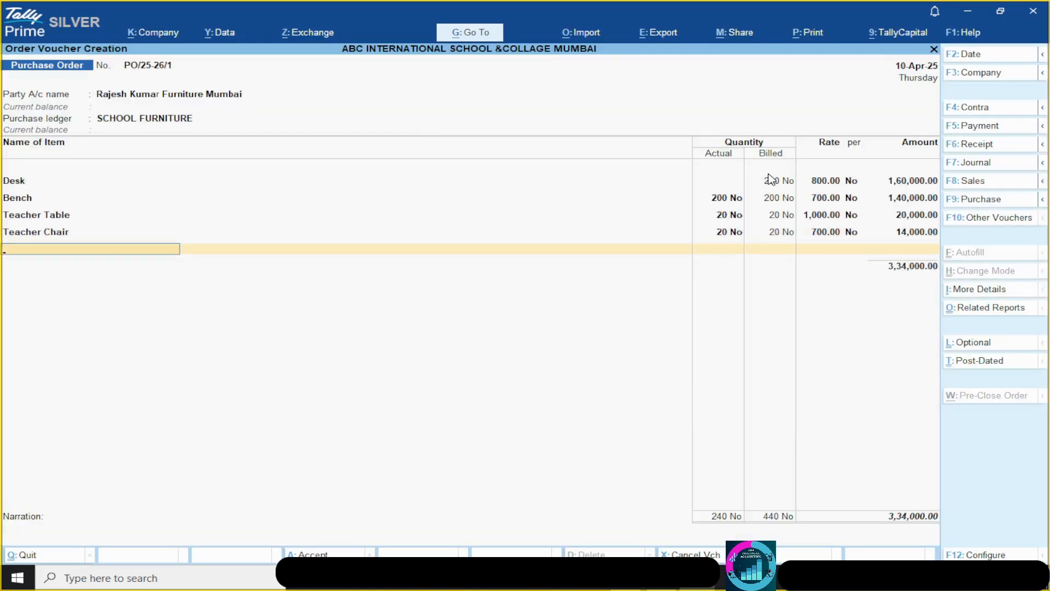
Step: Add Principal Table as the fifth stock item without a description, accepting its order number and due date 10-Apr-25
type("PRI")
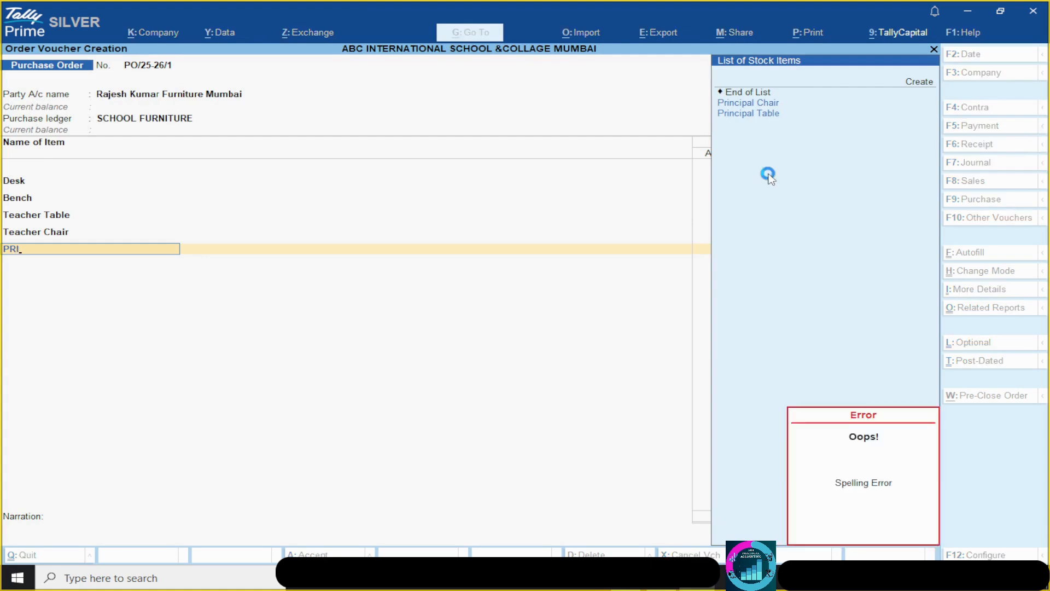
key("Down")
key("Down")
key("Return")
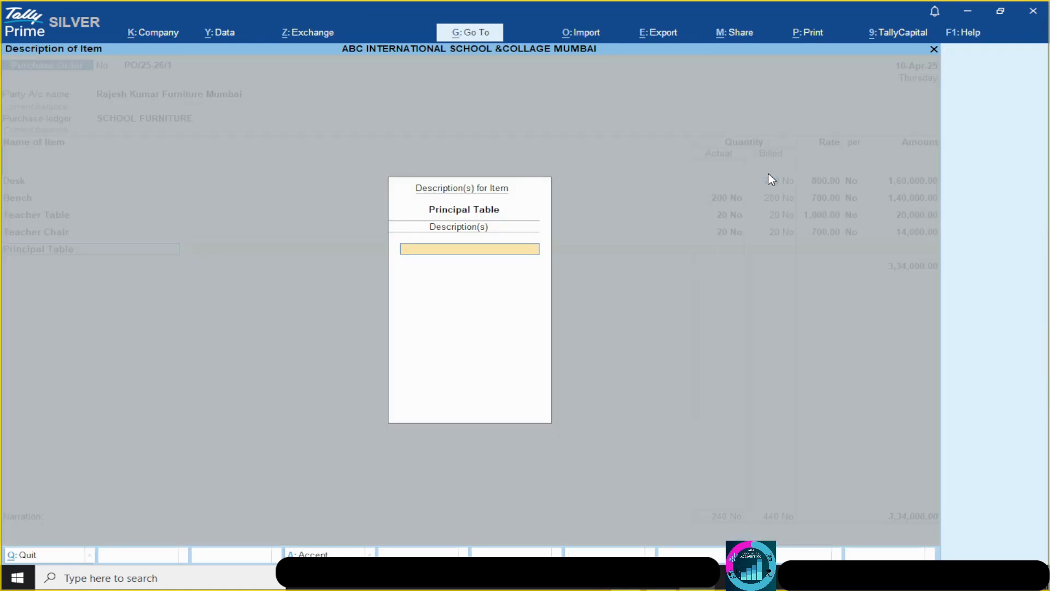
key("Return")
key("Return")
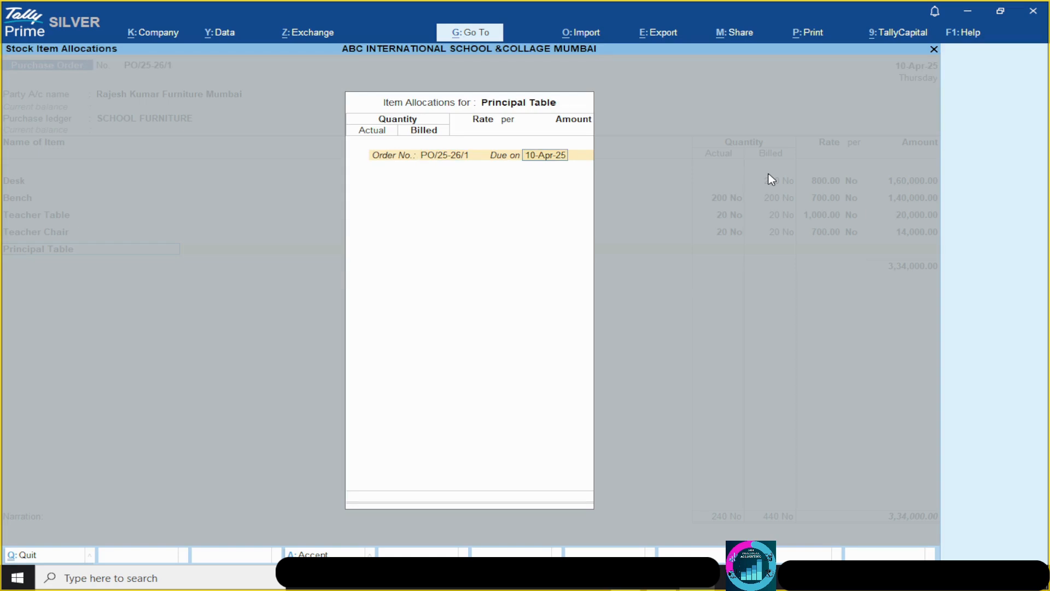
key("Return")
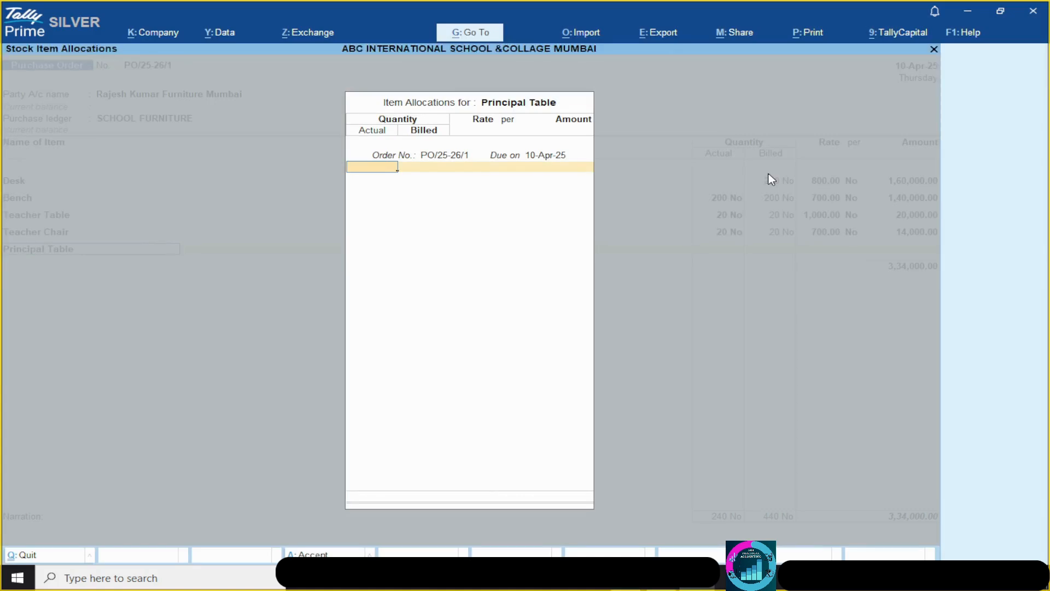
Step: Allocate an actual and billed quantity of 1 No to Principal Table at 2,200 per No and accept the line amount
type("1")
key("Return")
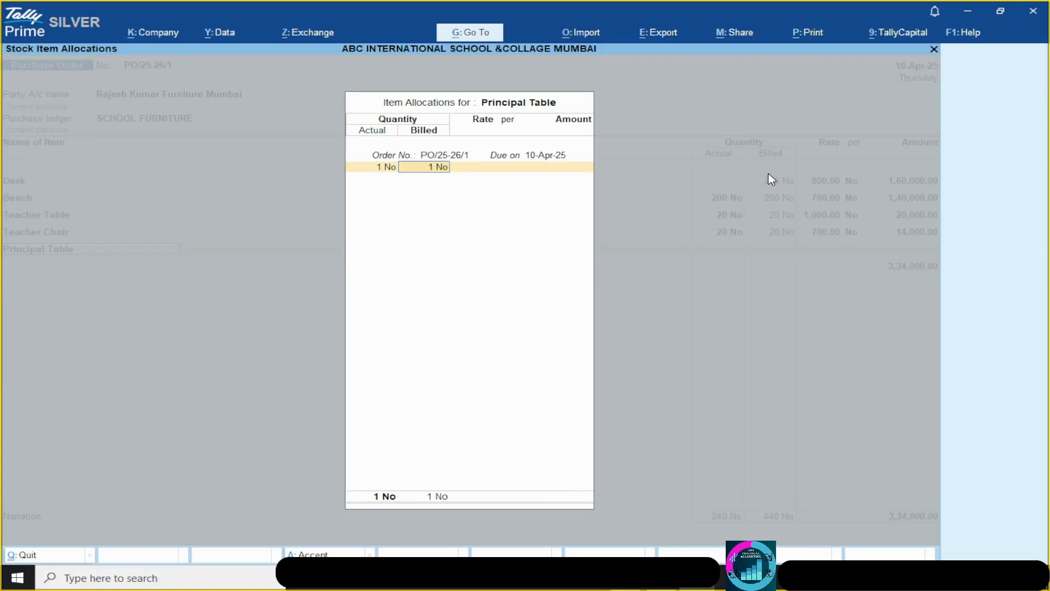
key("Return")
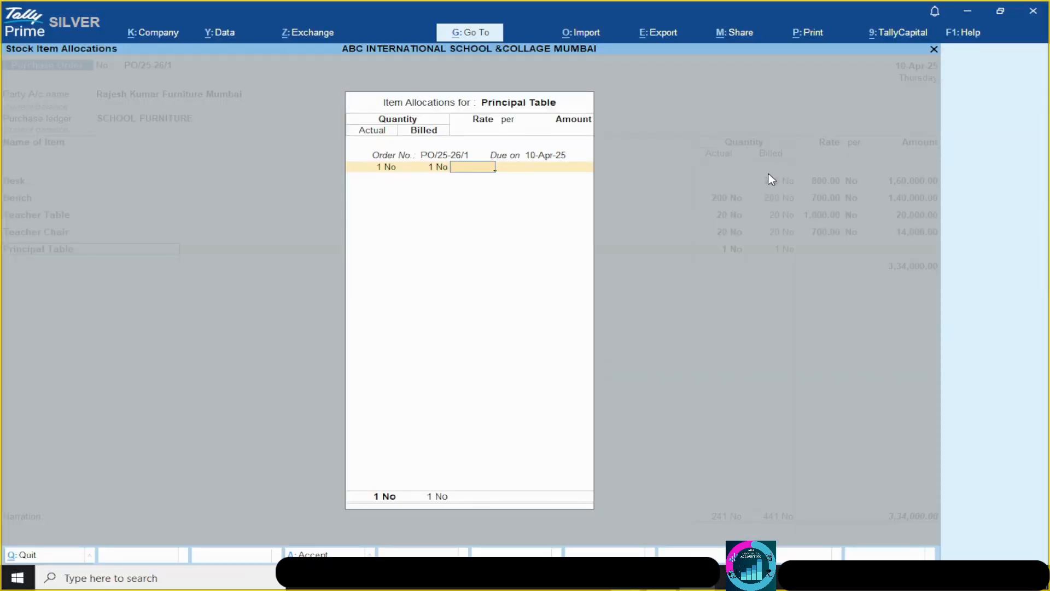
type("2,200")
key("Return")
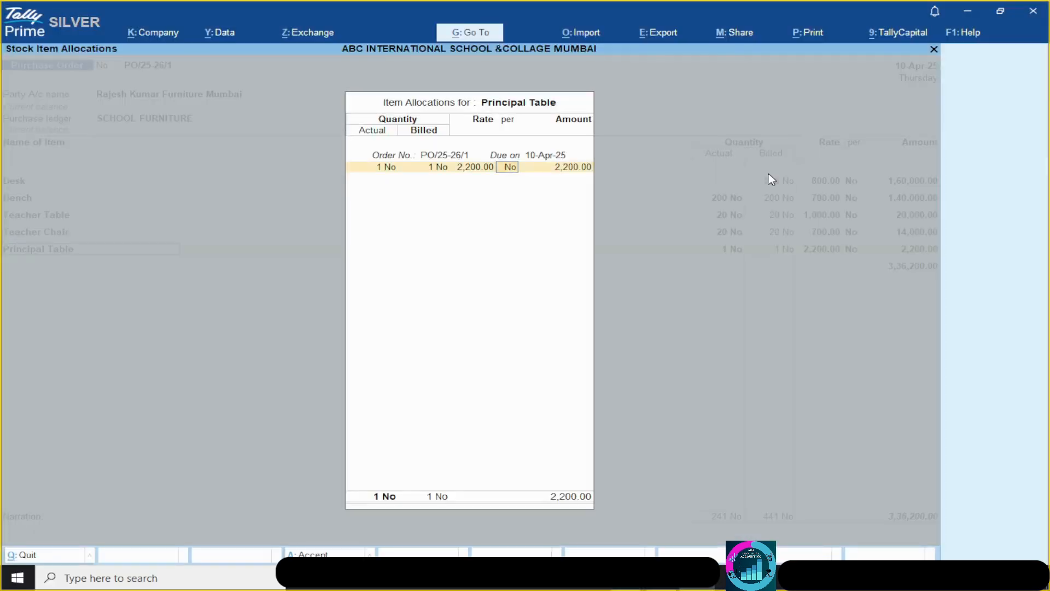
key("Return")
key("Return")
key("Return")
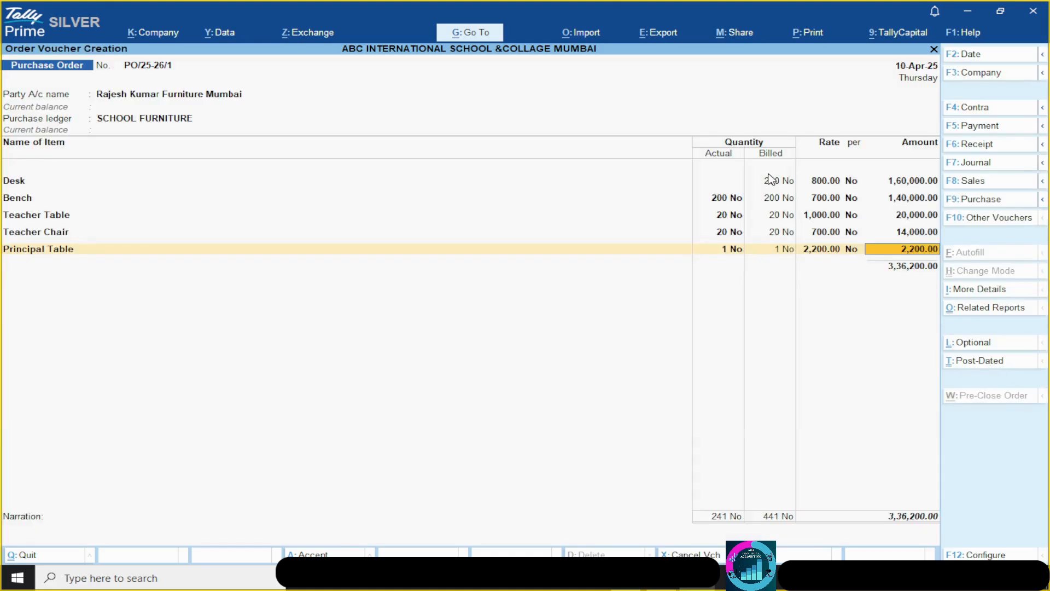
key("Return")
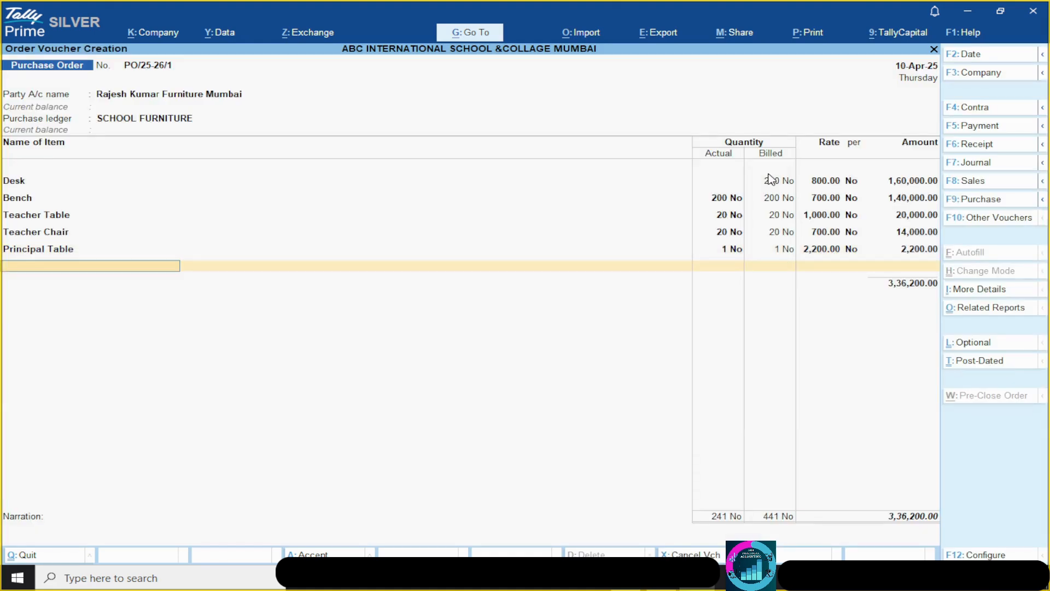
Step: Add Principal Chair as the sixth stock item without a description, accepting its order number and due date 10-Apr-25
type("PRI")
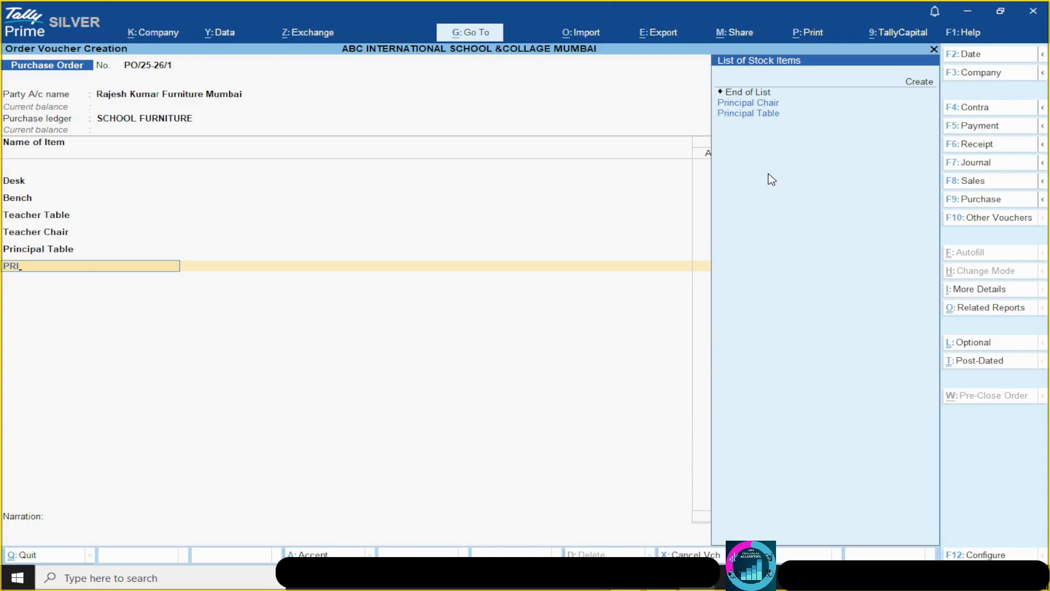
key("Return")
key("Down")
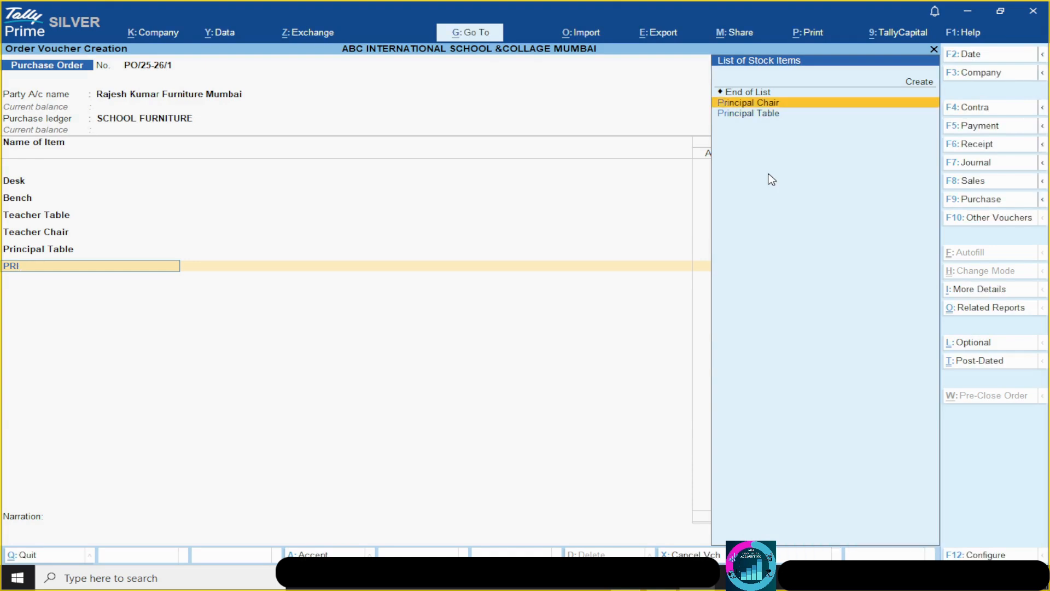
key("Return")
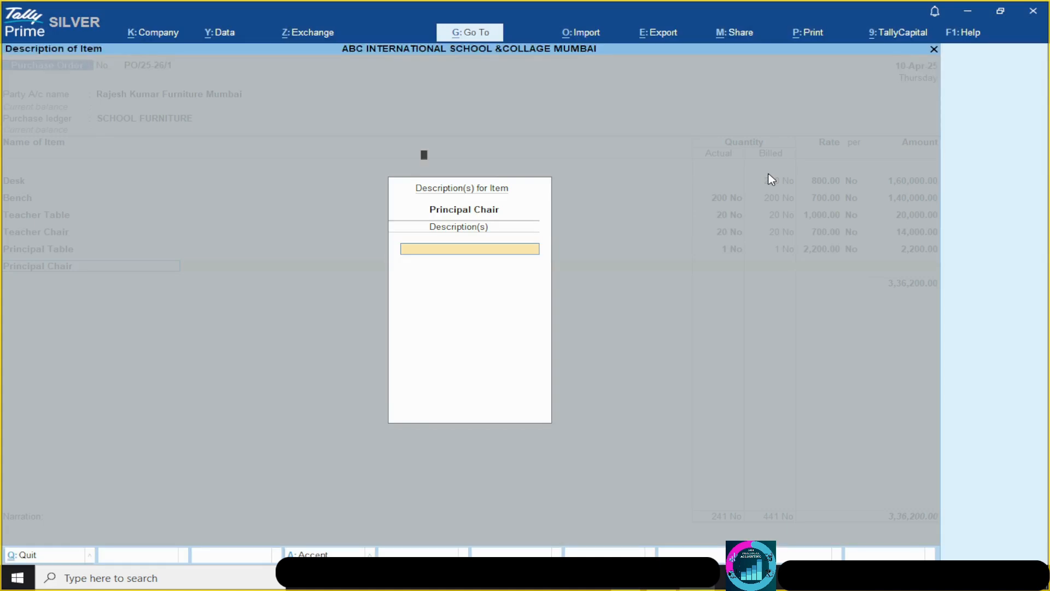
key("Return")
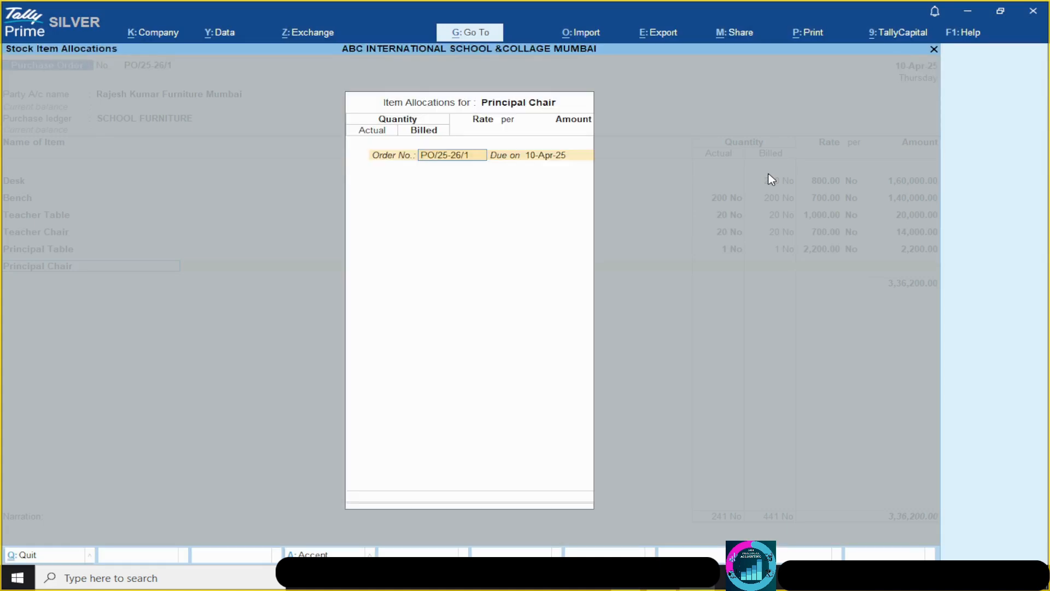
key("Return")
key("Return")
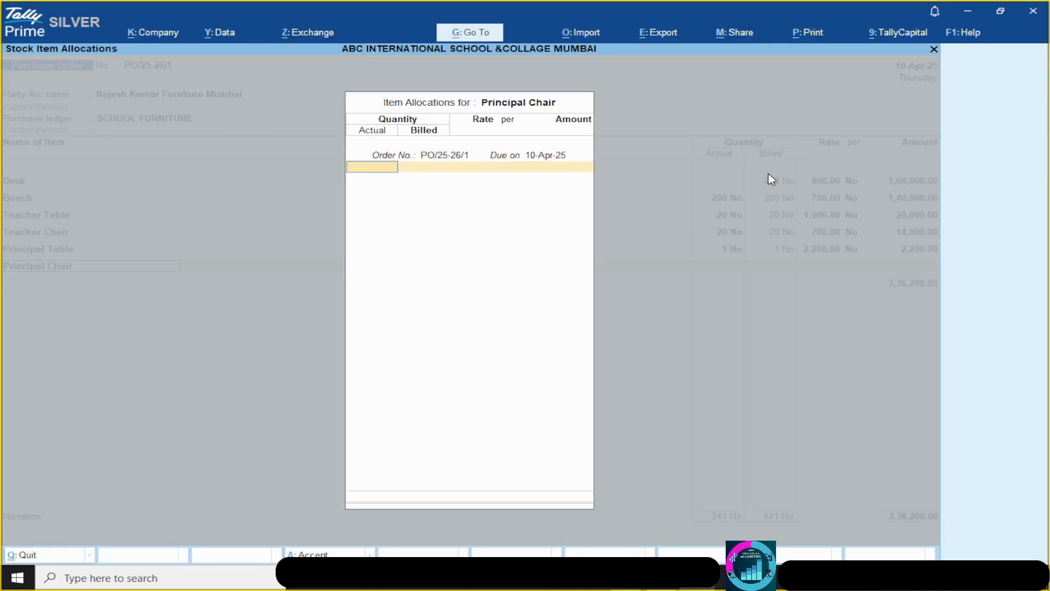
Step: Allocate an actual and billed quantity of 1 No to Principal Chair at 1,500 per No and accept the line amount
type("1")
key("Return")
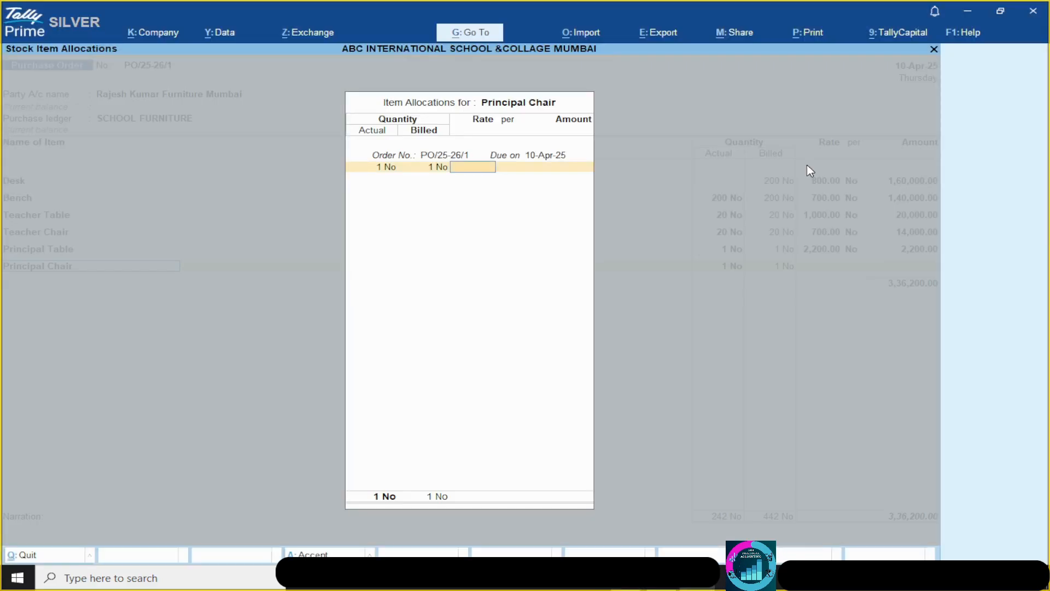
type("1500")
key("Return")
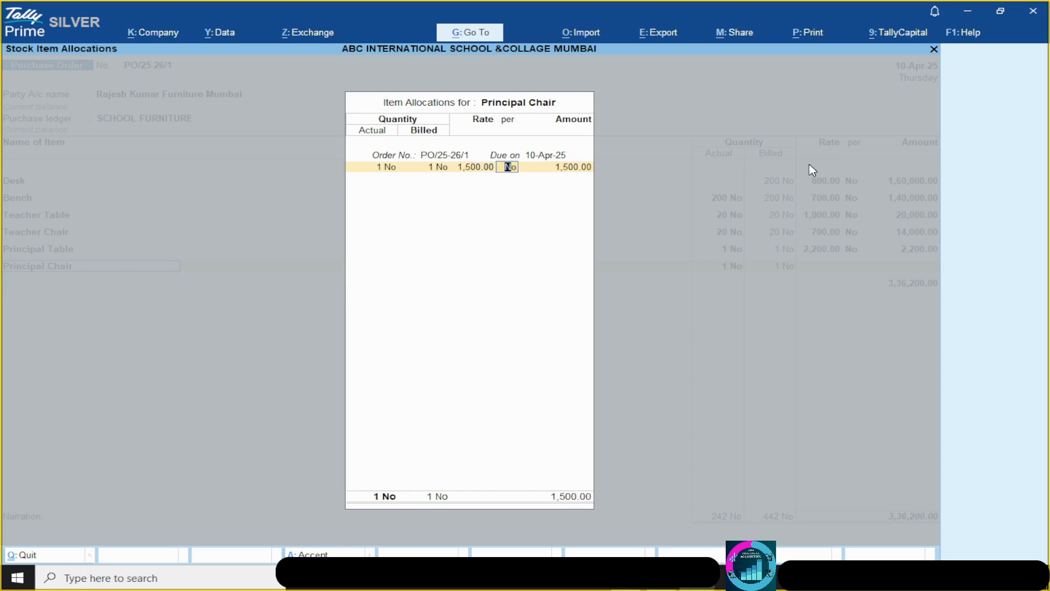
key("Return")
key("Return")
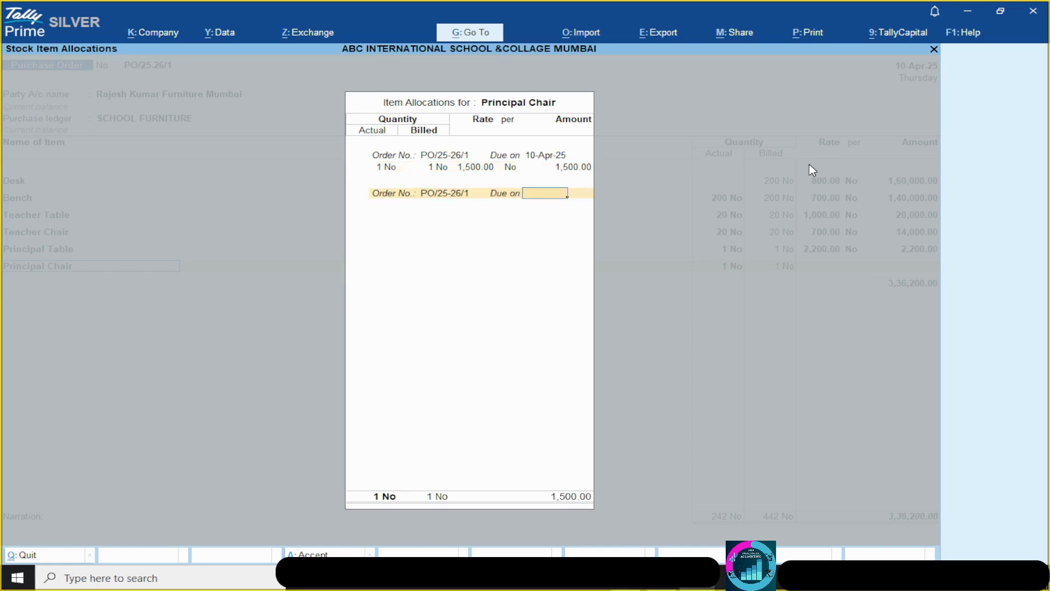
key("Return")
key("Return")
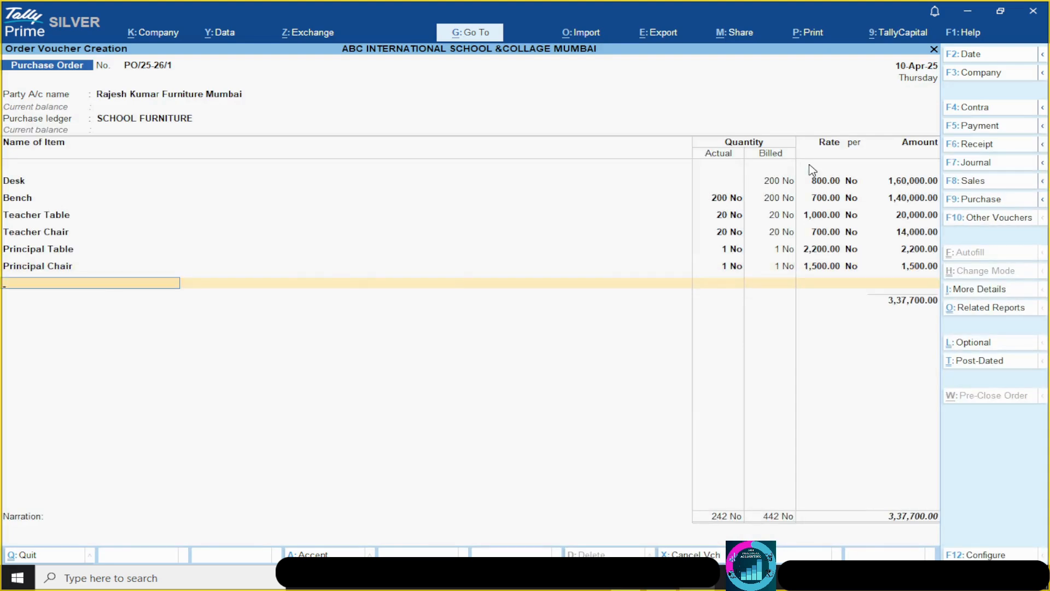
Step: Add Almira as the seventh stock item without a description, accepting its order number and due date 10-Apr-25
key("alt+Tab")
key("alt+Tab")
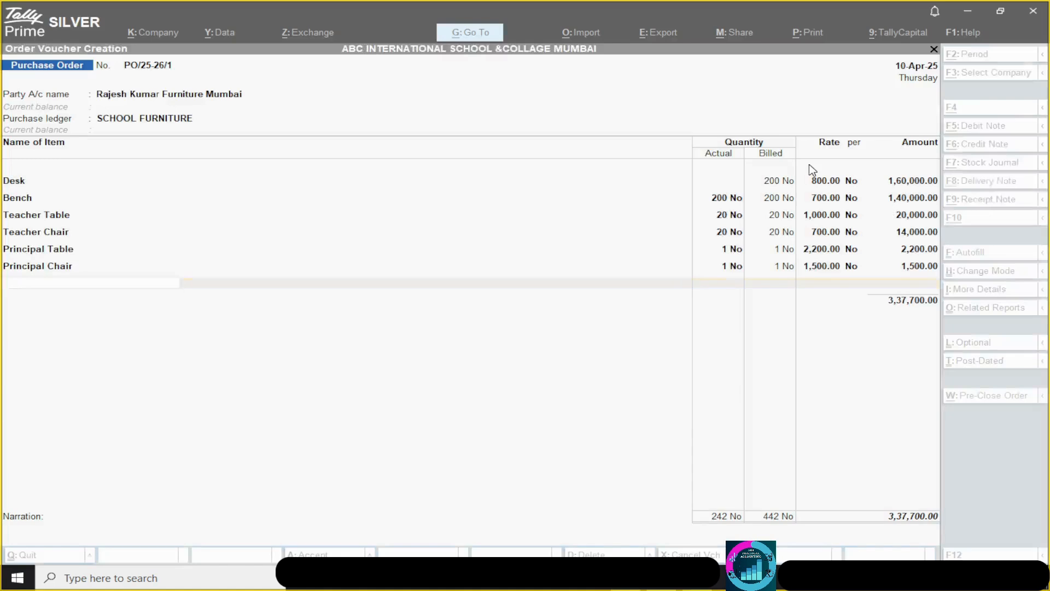
type("ALMIR")
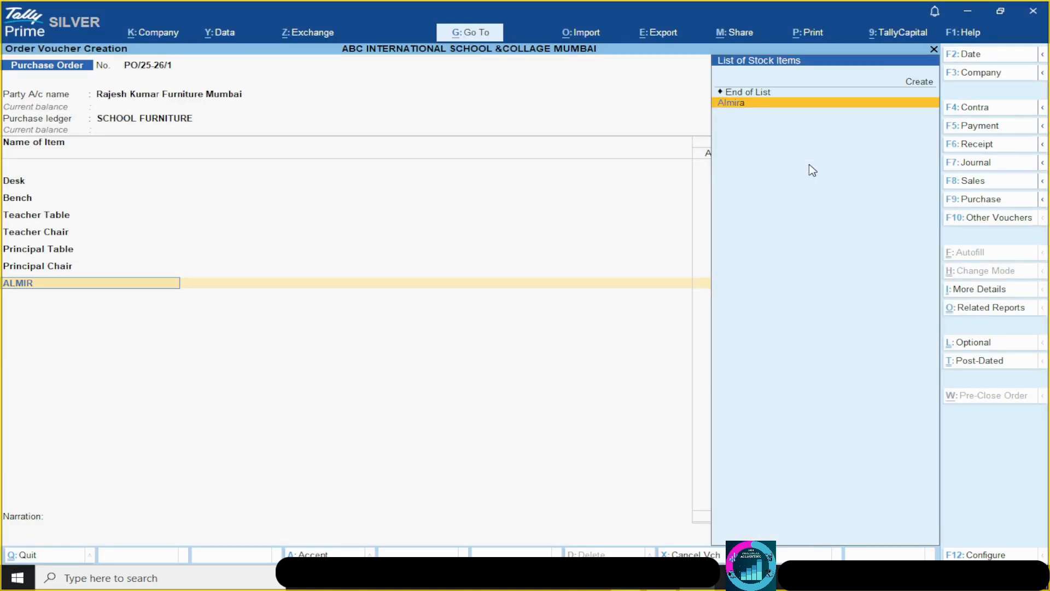
key("Return")
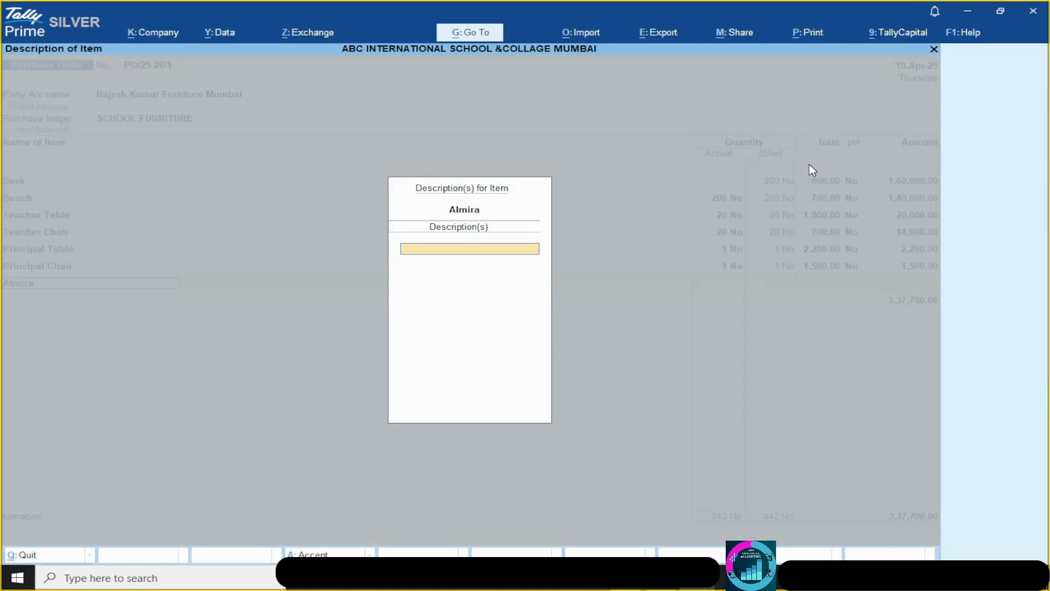
key("Return")
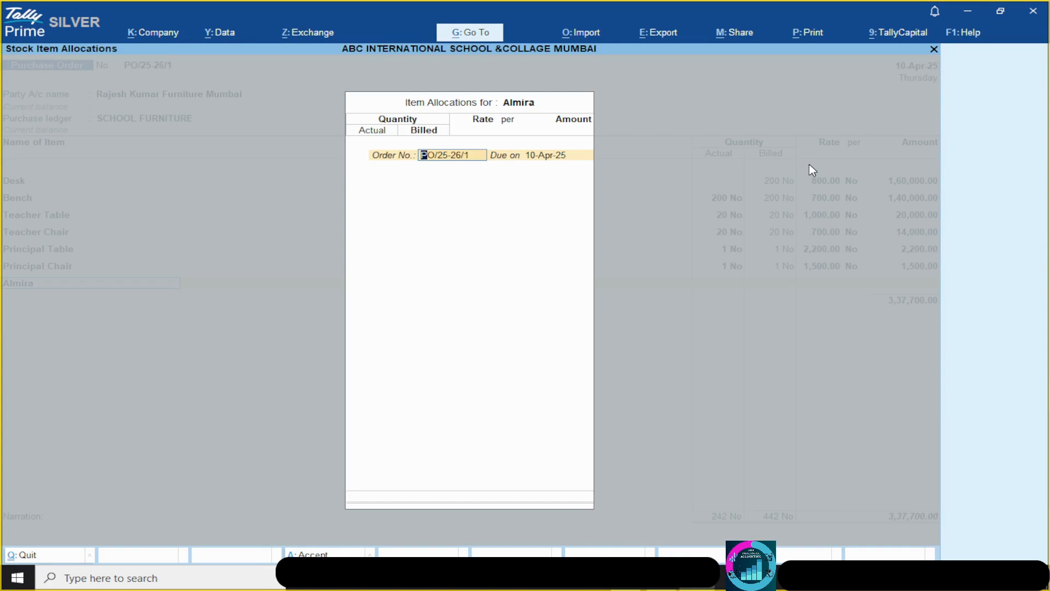
key("Return")
key("Return")
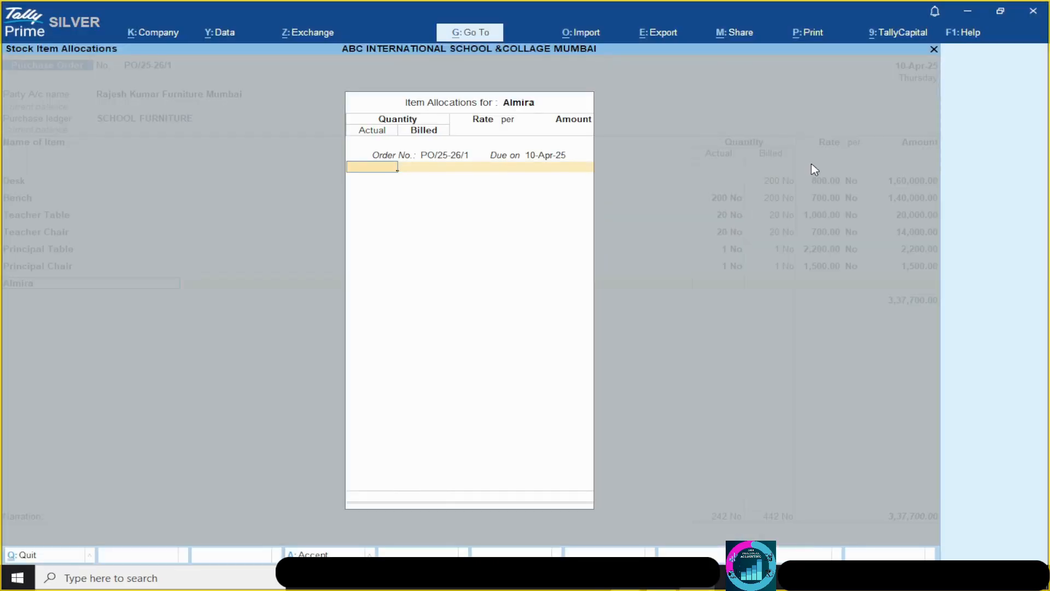
Step: Allocate an actual and billed quantity of 20 No to Almira at 8,000 per No and accept the line amount
type("20")
key("Return")
key("Return")
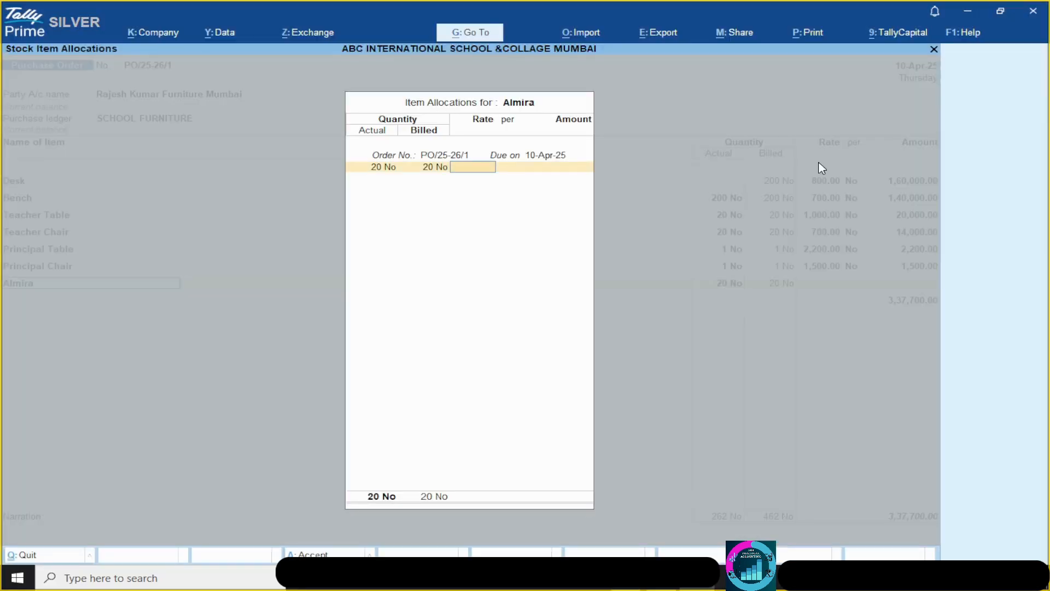
type("8000")
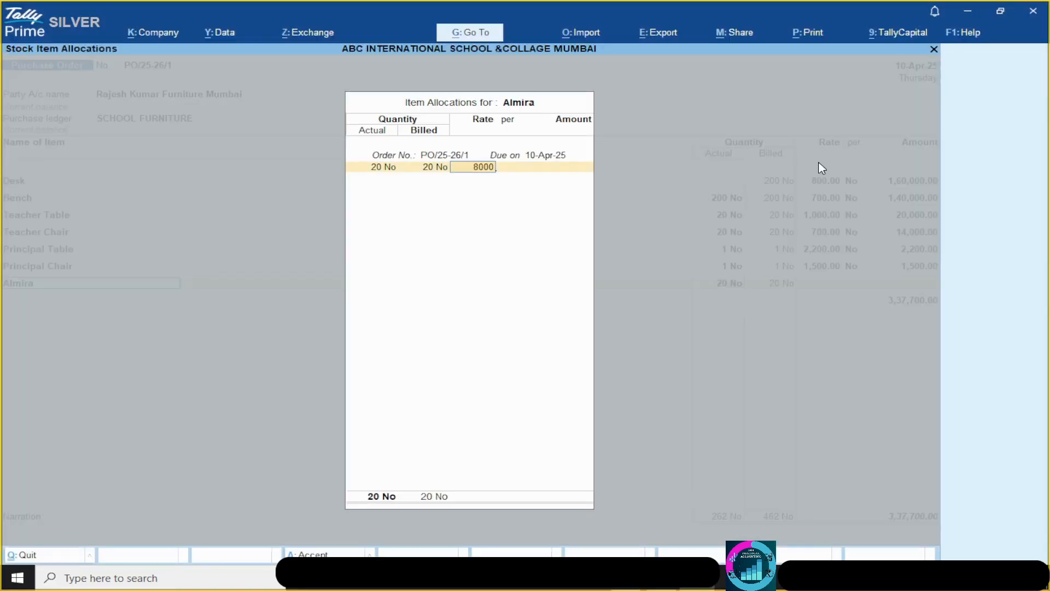
key("Return")
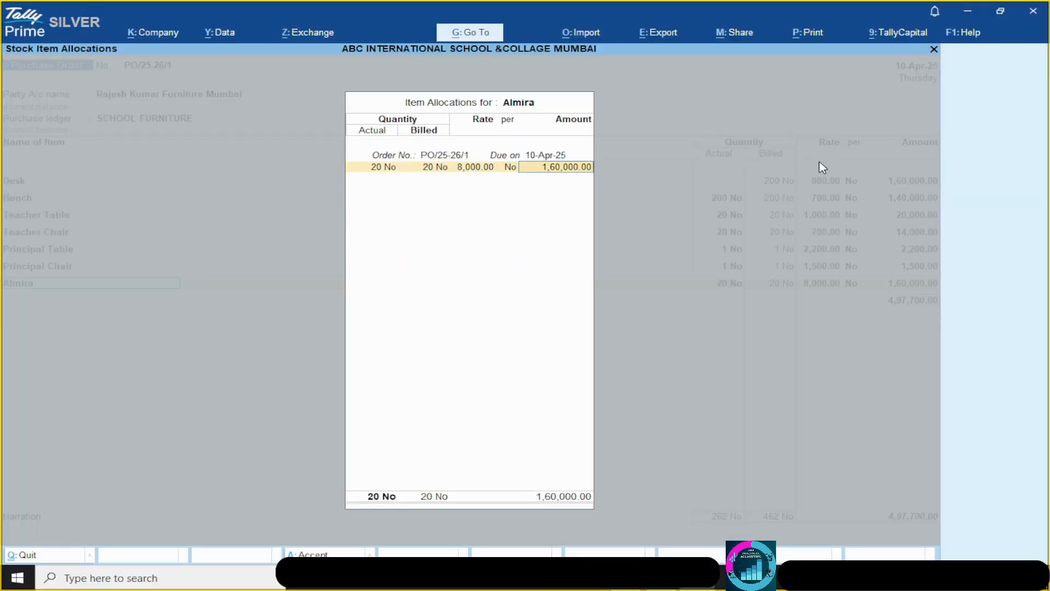
key("Return")
key("Return")
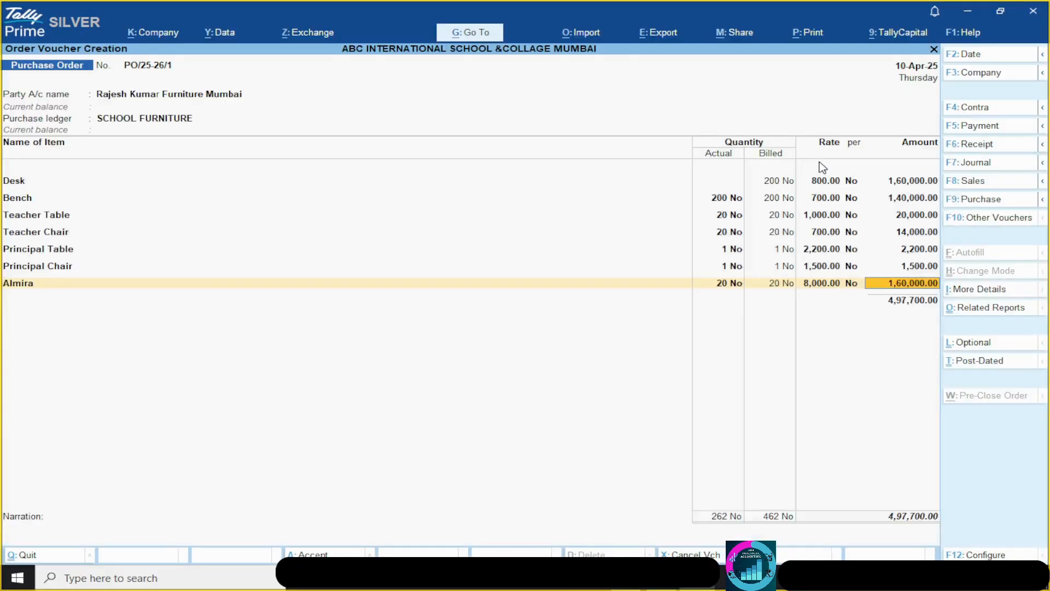
key("Return")
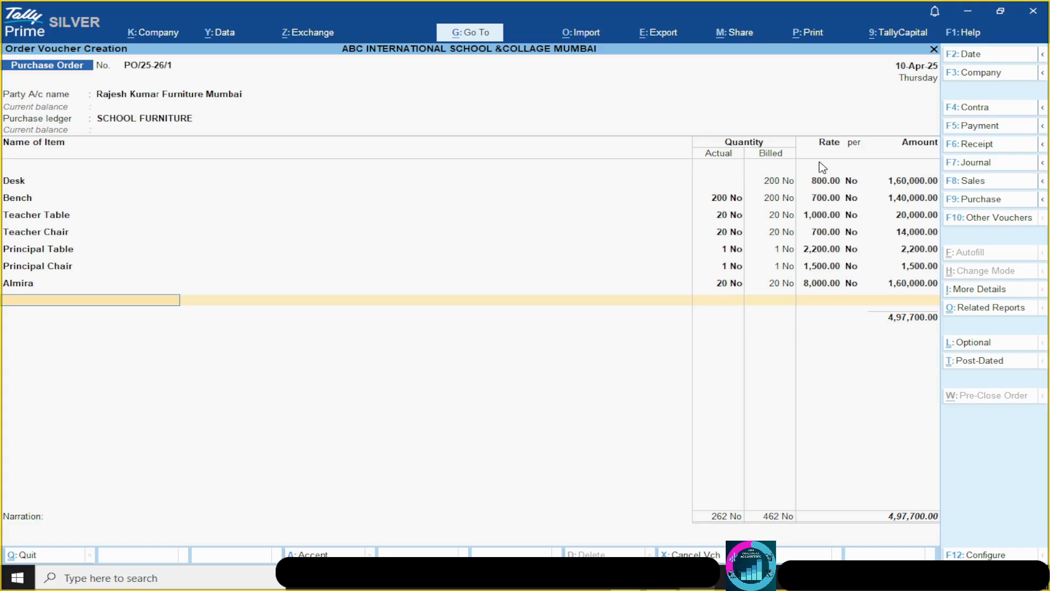
Step: Add Office Chair as the eighth stock item with the two description lines RED and BLUE
key("alt+Tab")
key("alt+Tab")
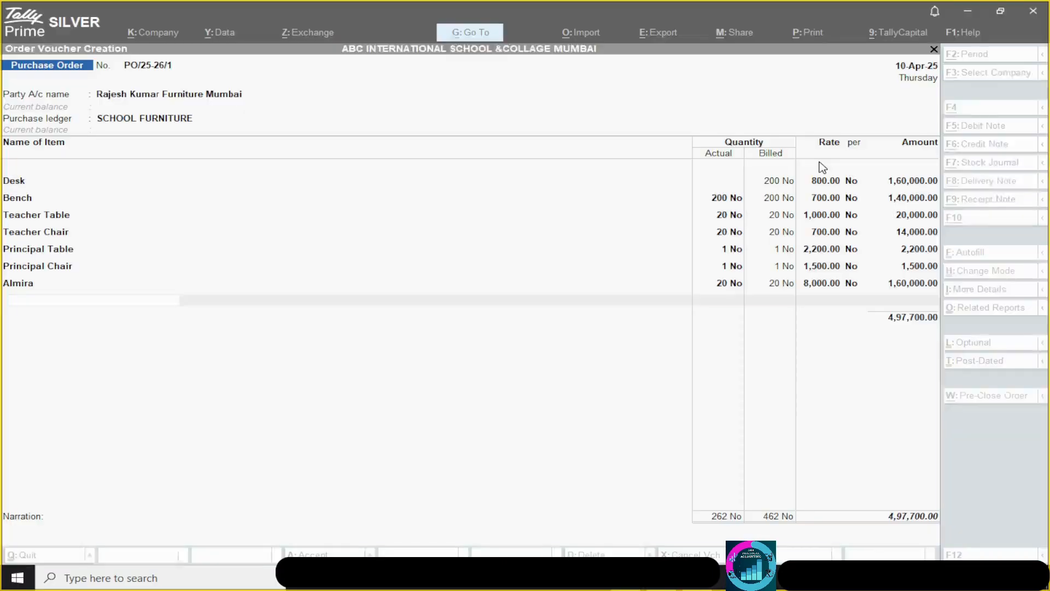
type("OFFICE")
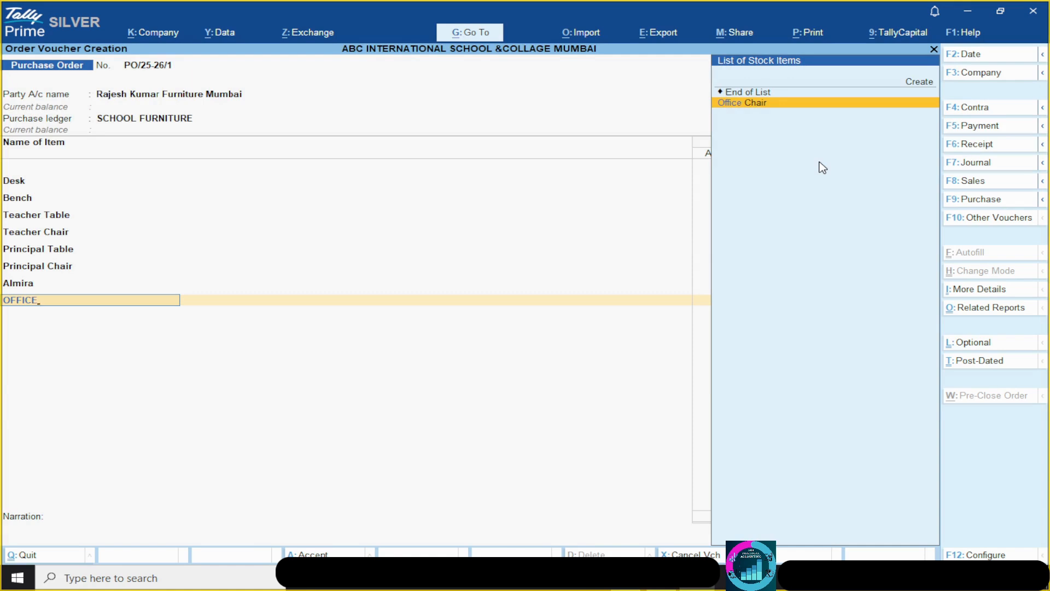
key("Return")
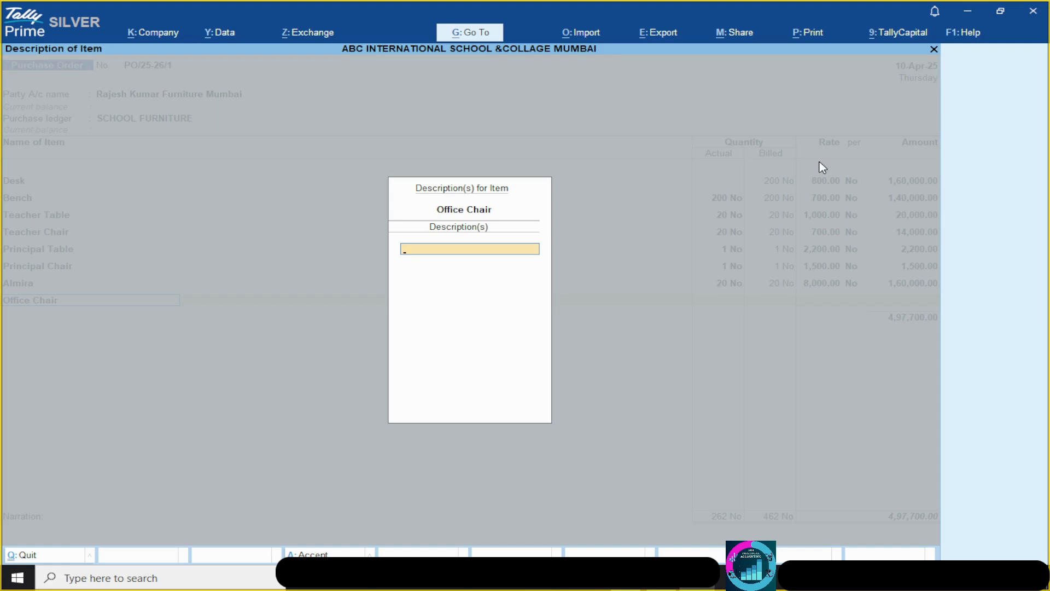
type("RED")
key("Return")
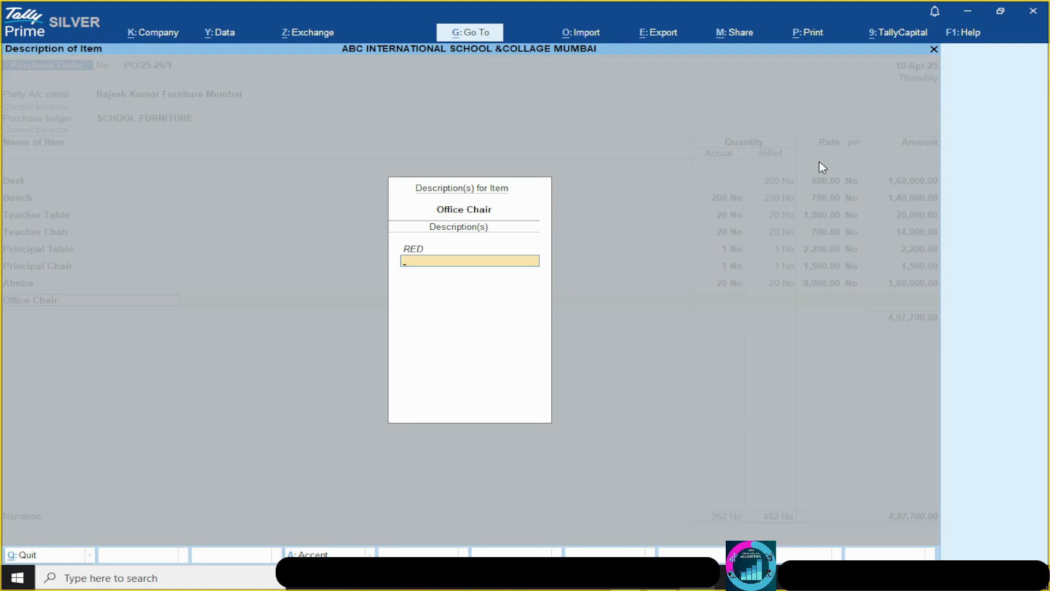
type("BLUE")
key("Return")
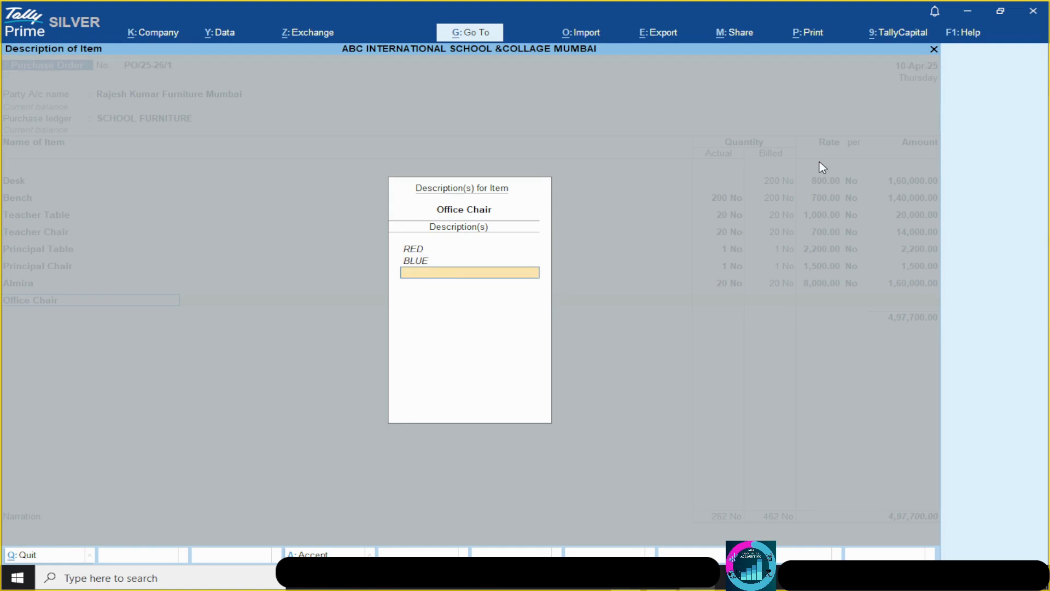
Step: Change the Office Chair description lines to RED 5 CHAIR and BLUE 5 CHAIR, accepting the order number and due date 10-Apr-25
key("alt+Tab")
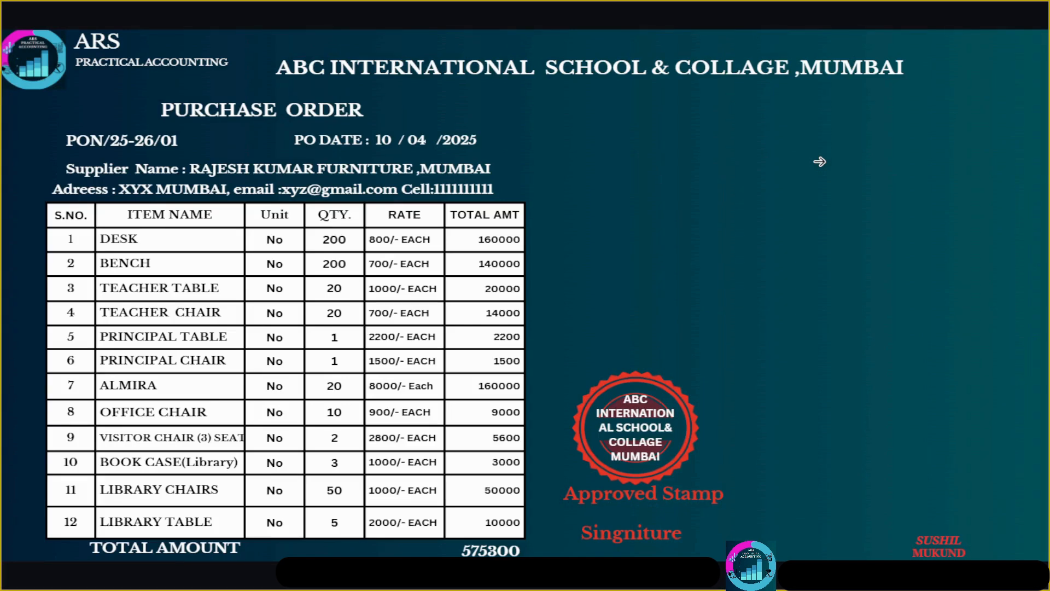
key("alt+Tab")
key("Up")
key("Up")
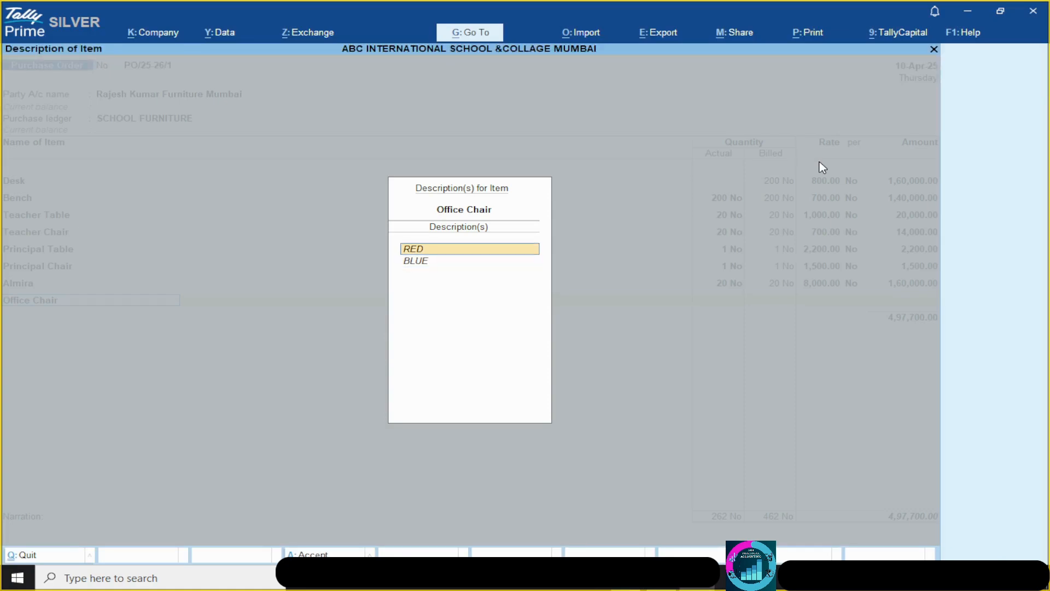
key("BackSpace")
type("RED 5 CHAOR")
key("BackSpace")
key("BackSpace")
type("IR")
key("Return")
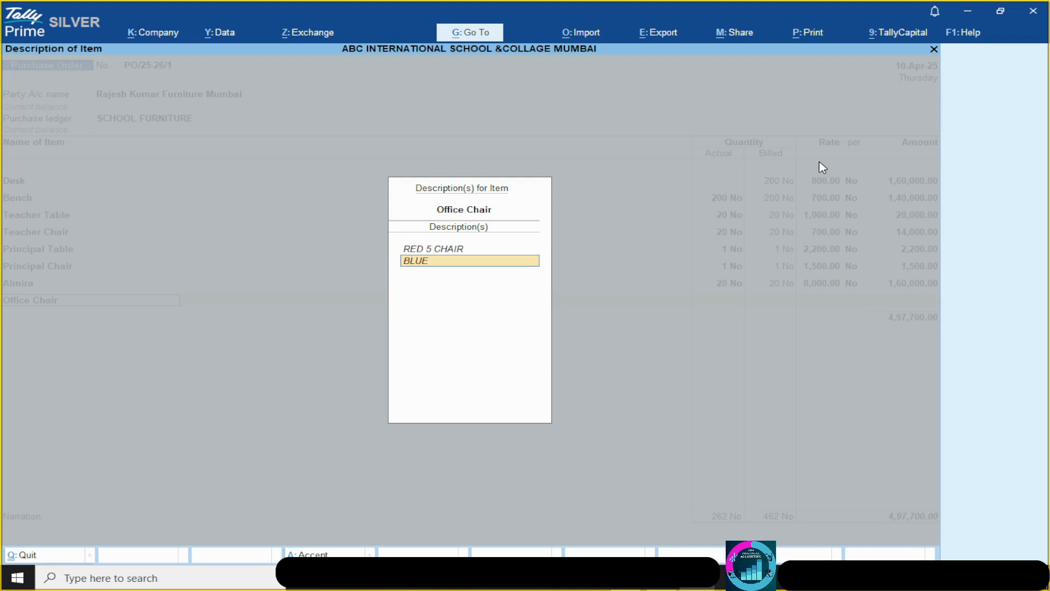
type("5 CHAIR")
key("Return")
key("Return")
key("Return")
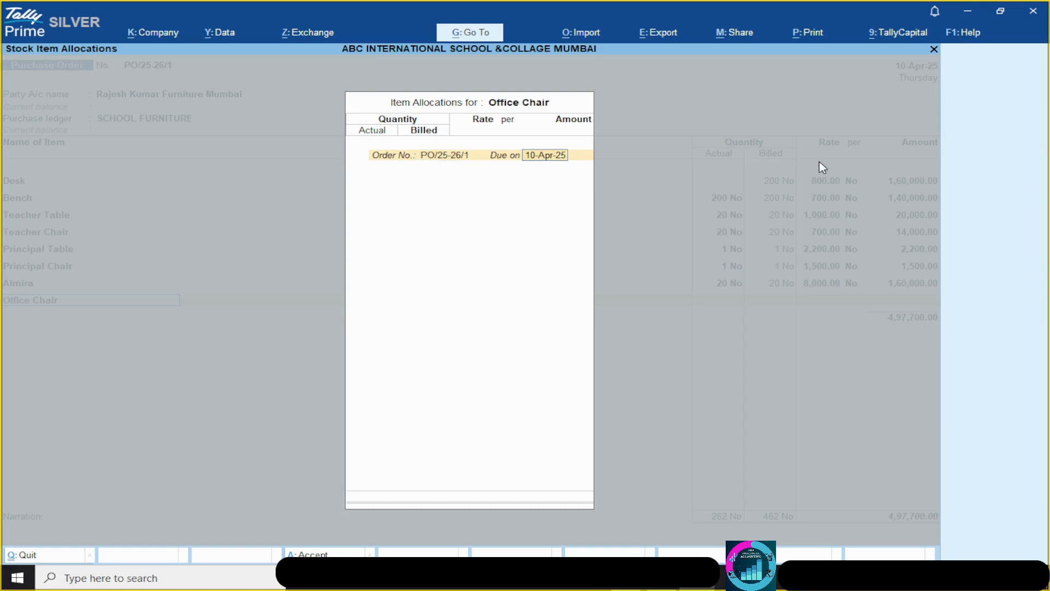
key("Return")
Step: Allocate an actual and billed quantity of 10 No to Office Chair at 900 per No and accept the line amount
type("10")
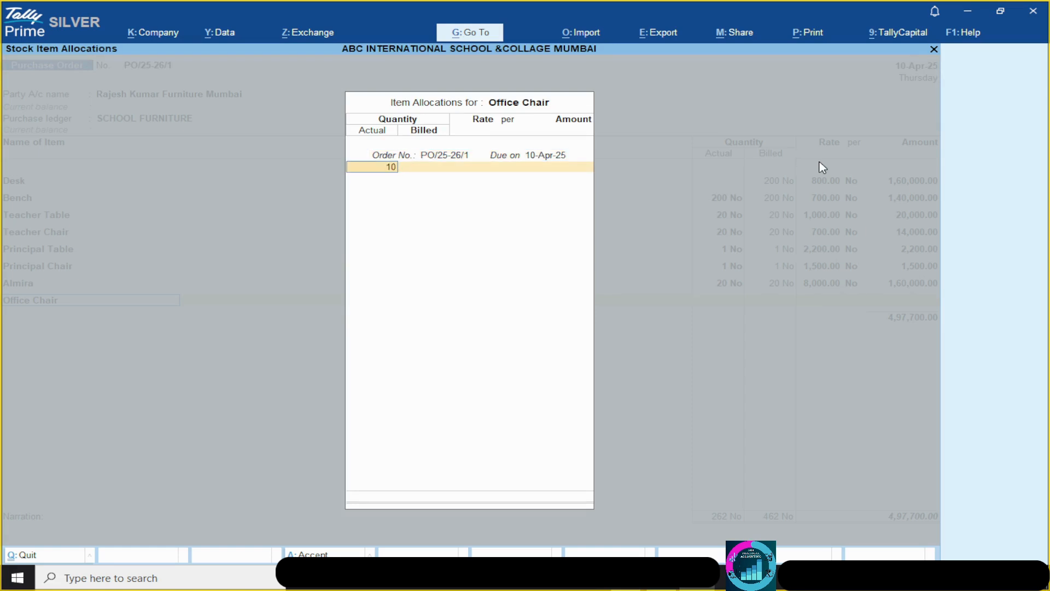
key("Return")
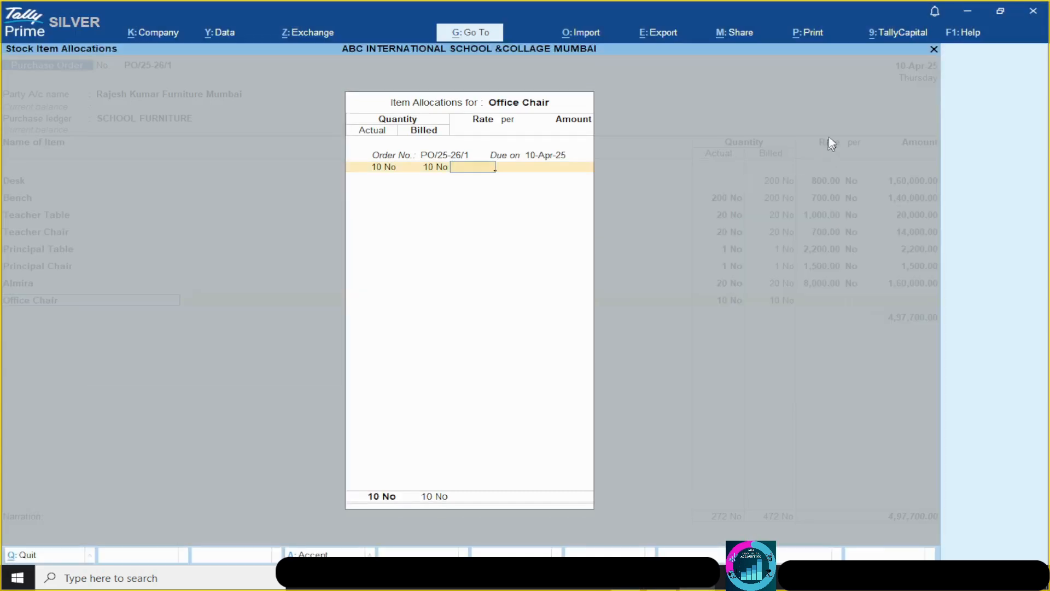
type("900")
key("Return")
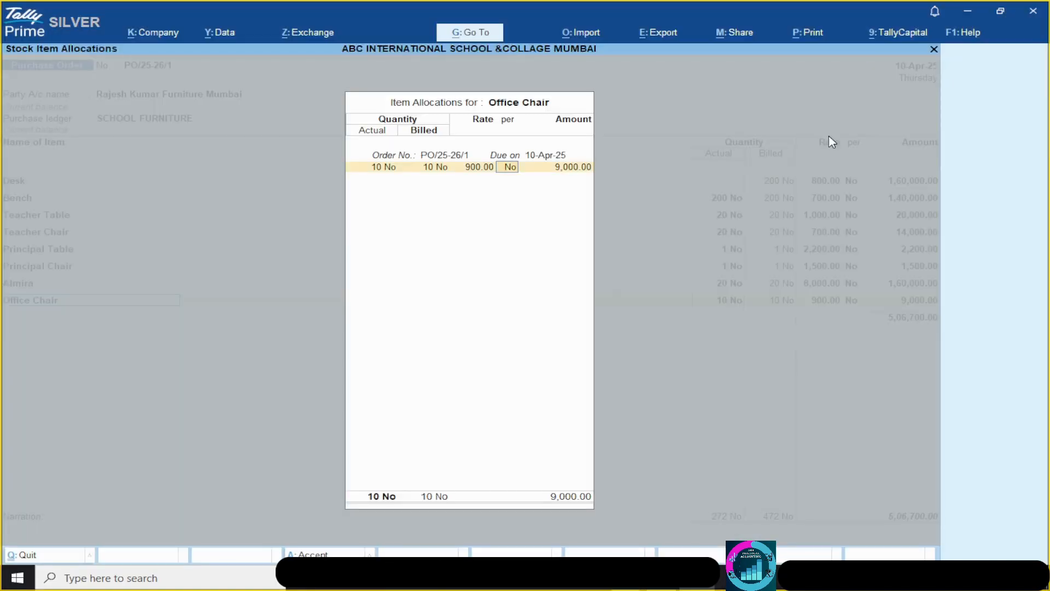
key("Return")
key("Return")
key("Return")
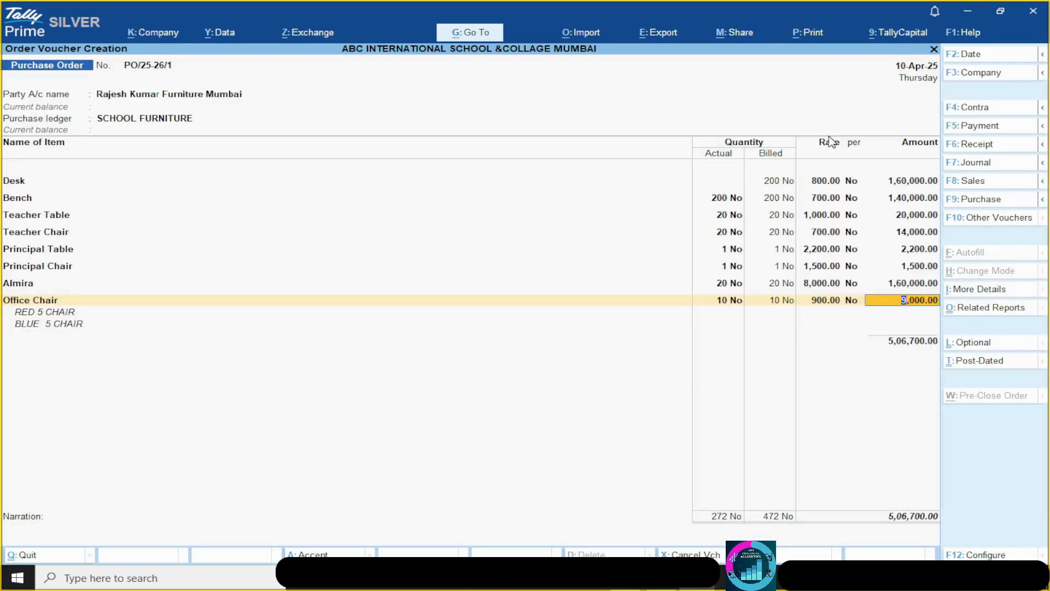
key("Return")
key("Return")
key("Return")
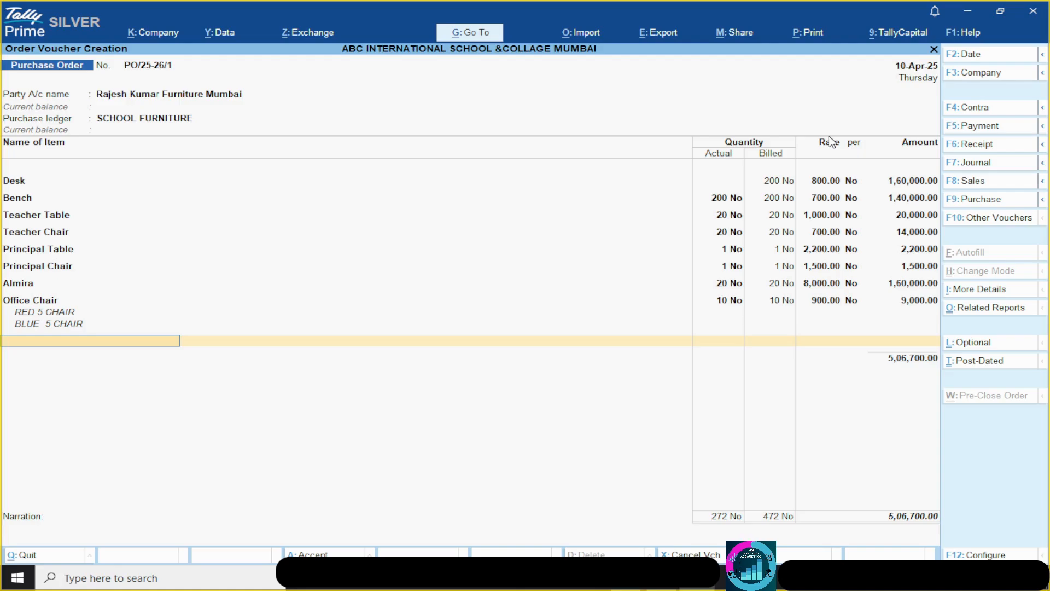
Step: Check the next item on the purchase order sheet and add Visitor Chair (3 Seat) as the ninth stock item
key("alt+Tab")
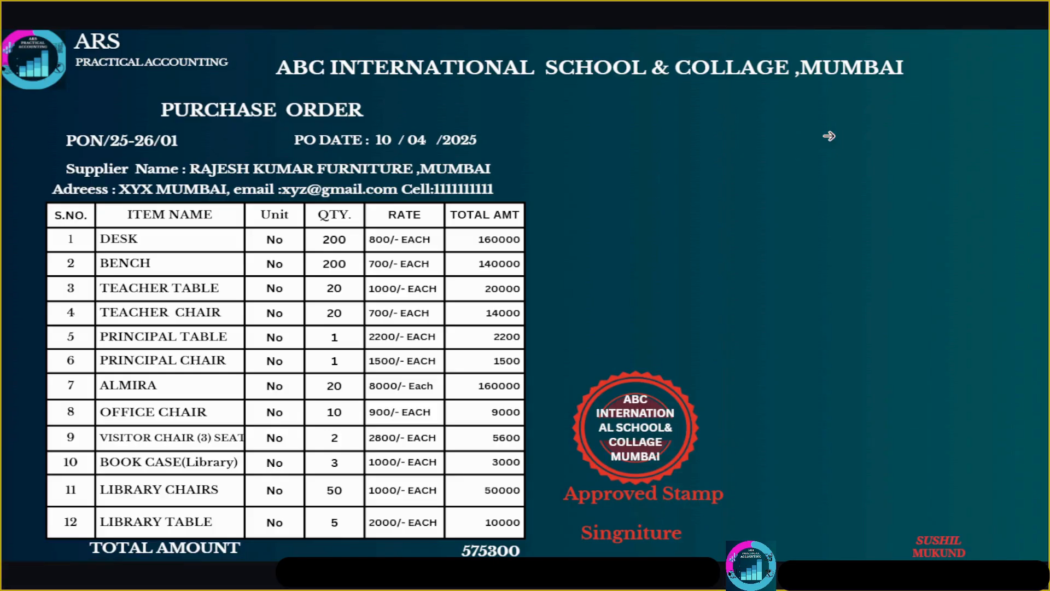
key("alt+Tab")
key("alt+Tab")
key("alt+Tab")
type("V")
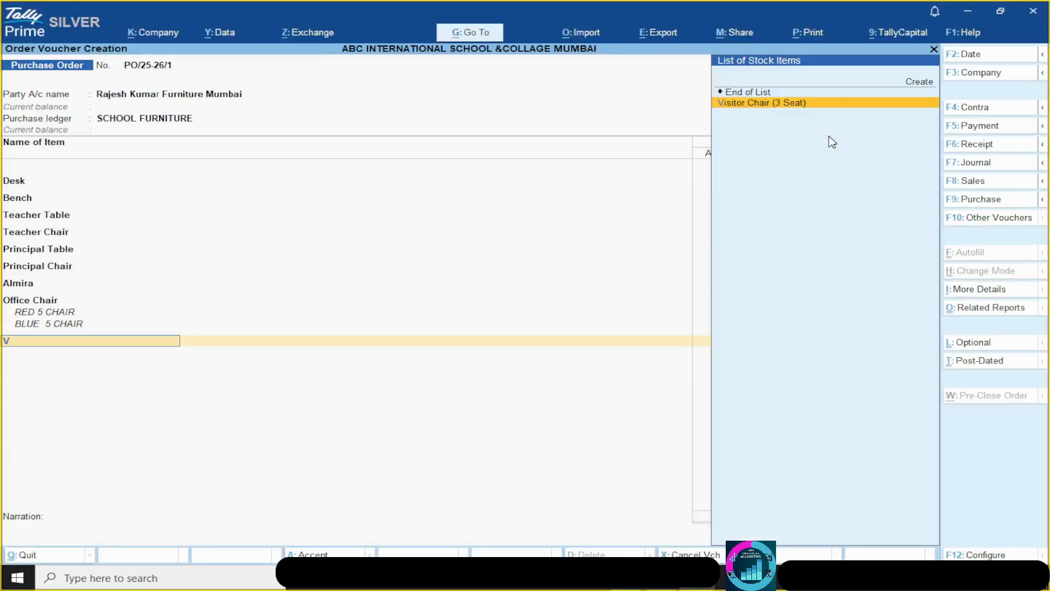
type("ISIT")
key("Return")
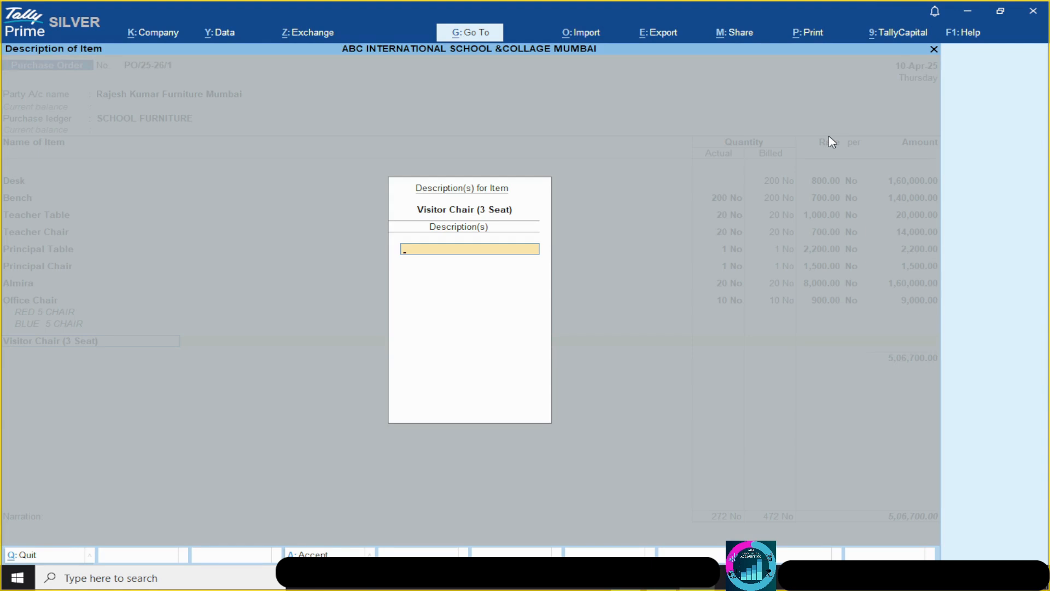
Step: Describe Visitor Chair (3 Seat) as STEE and accept its order number and due date 10-Apr-25
type("SILVER")
key("BackSpace")
key("BackSpace")
key("BackSpace")
key("BackSpace")
key("BackSpace")
key("BackSpace")
type("STEE")
key("Return")
key("Return")
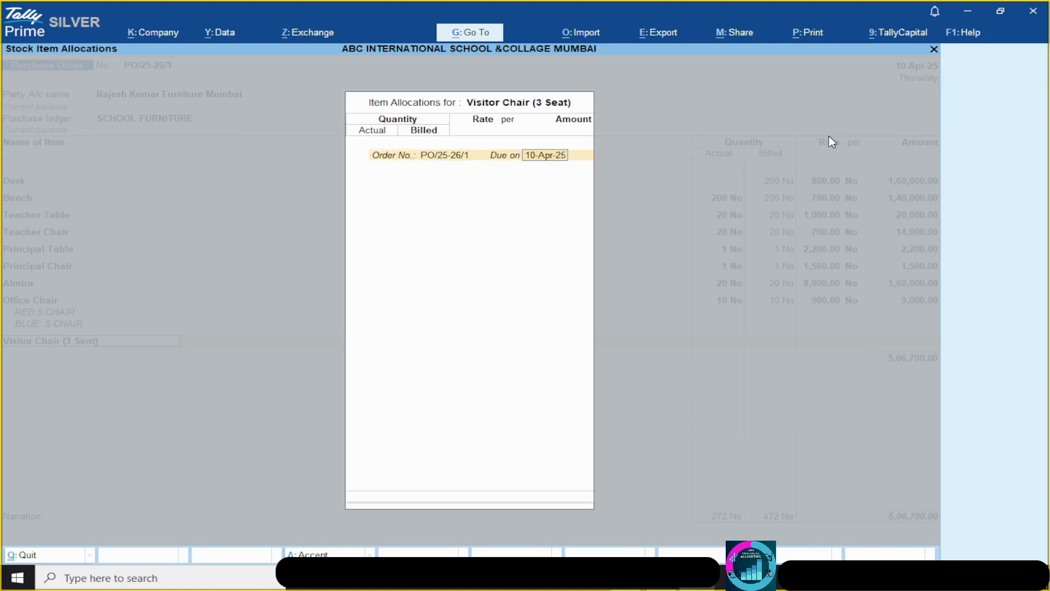
key("Return")
Step: Check the purchase order sheet and enter a quantity of 2 No for Visitor Chair (3 Seat)
key("Return")
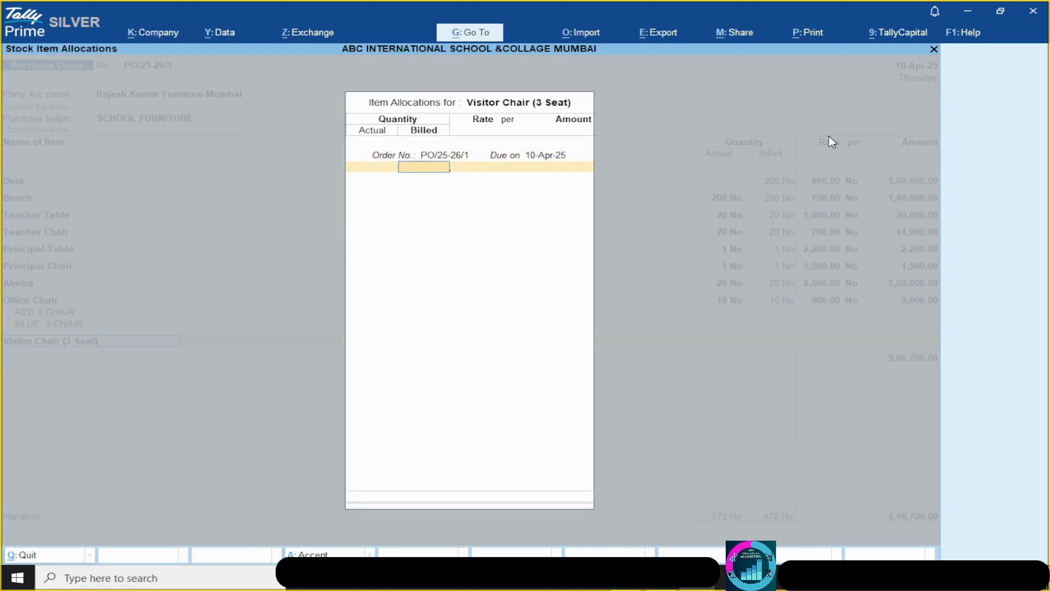
key("alt+Tab")
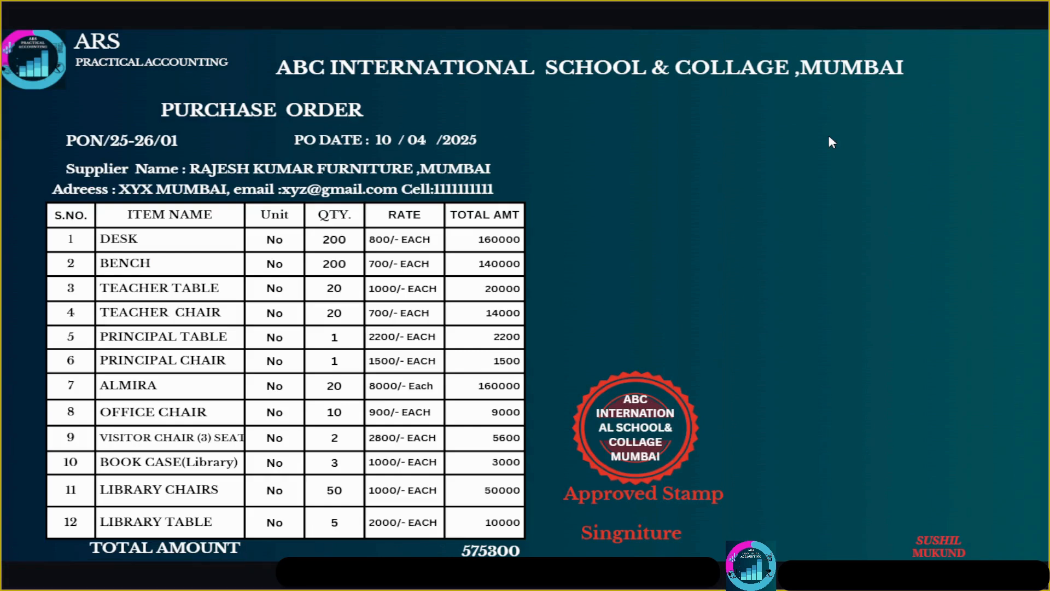
key("alt+Tab")
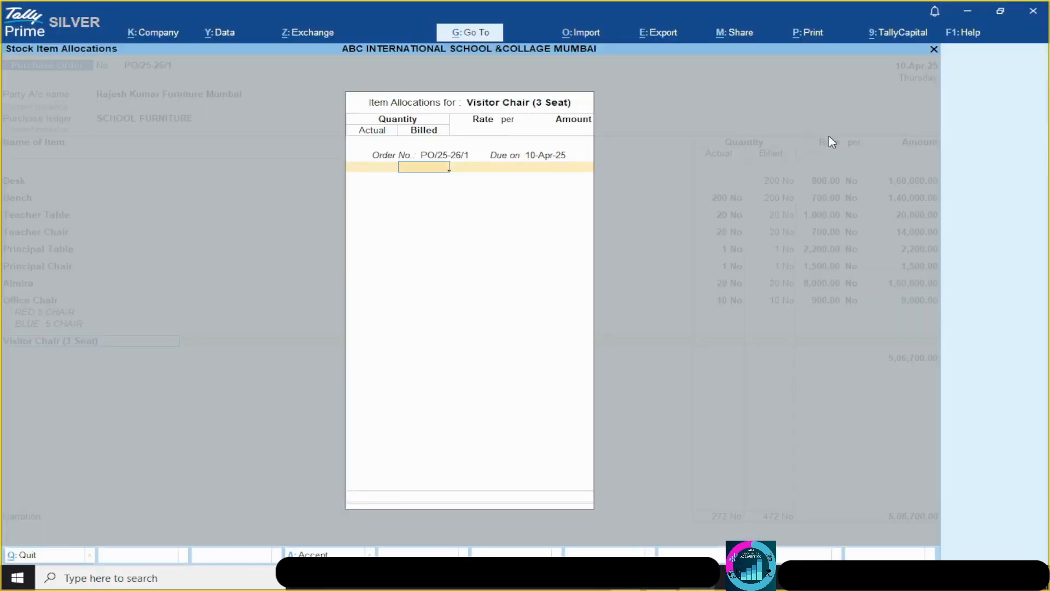
key("BackSpace")
type("2")
key("Return")
Step: Set the Visitor Chair (3 Seat) rate to 2,800 per No from the purchase order sheet and accept the item allocation
key("alt+Tab")
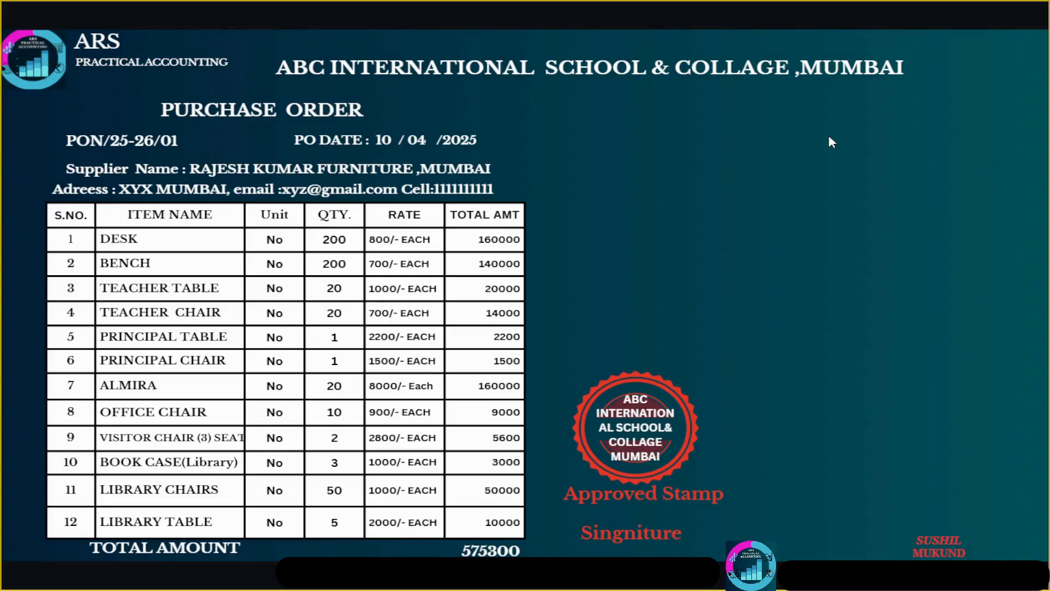
key("alt+Tab")
key("Return")
type("2800")
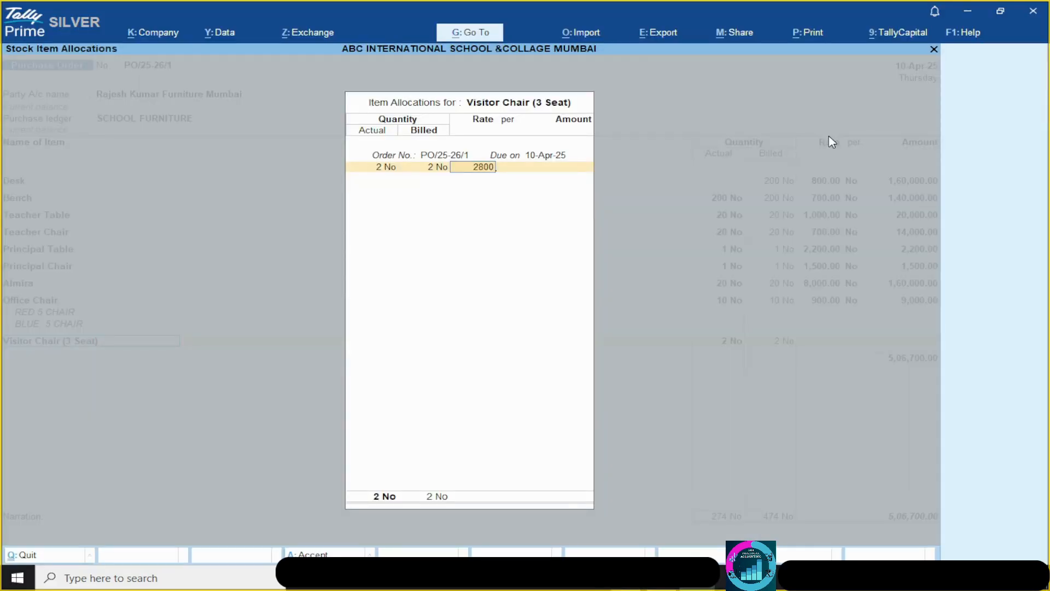
key("Return")
key("alt+Tab")
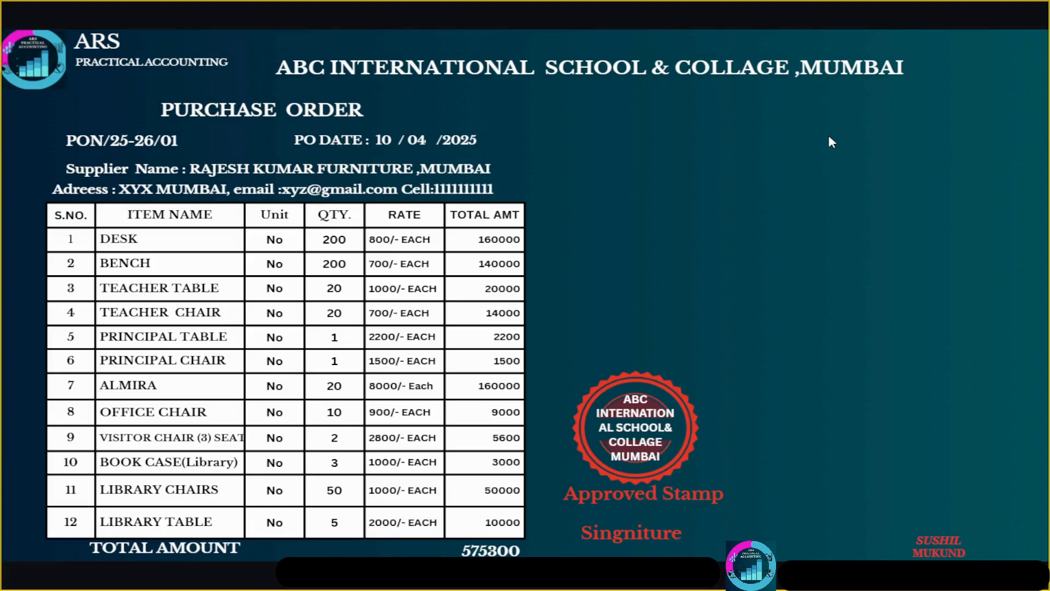
key("alt+Tab")
key("Return")
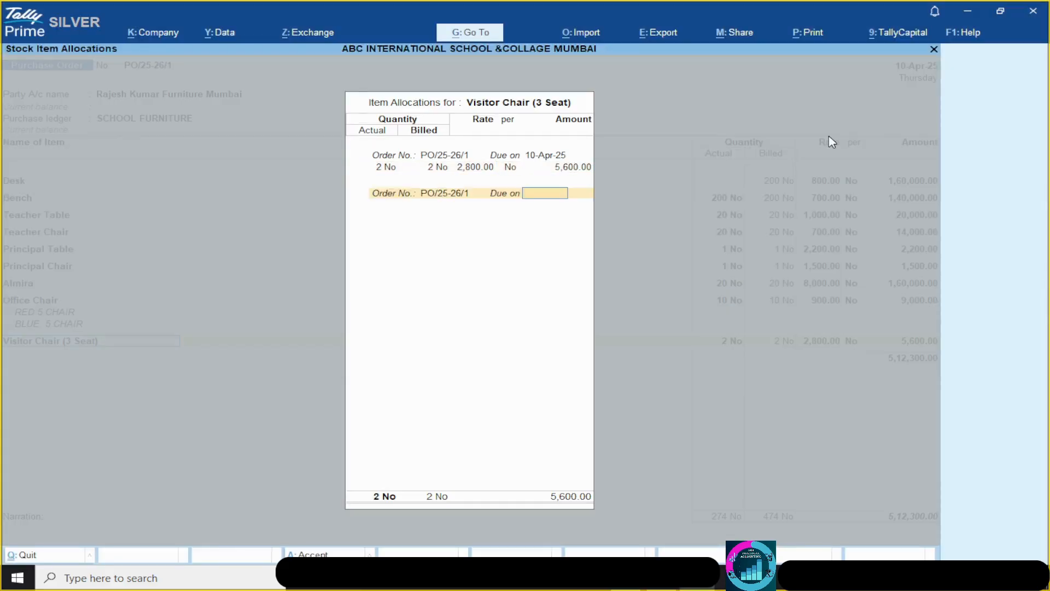
key("Return")
key("Return")
key("Return")
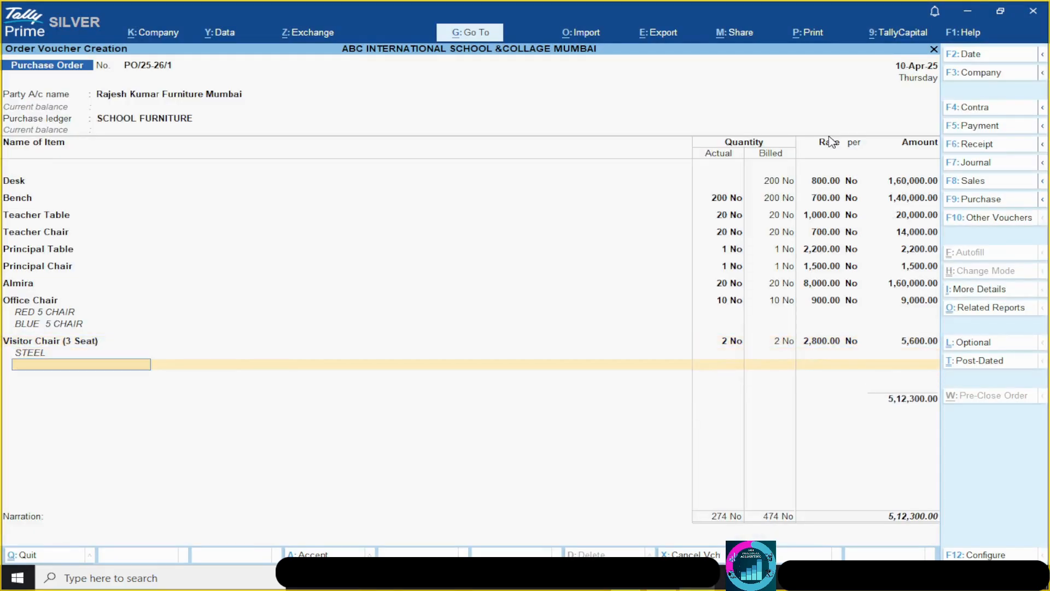
Step: Add Book Case from the purchase order sheet as the tenth item without a description, accepting its order number and due date 10-Apr-25
key("alt+Tab")
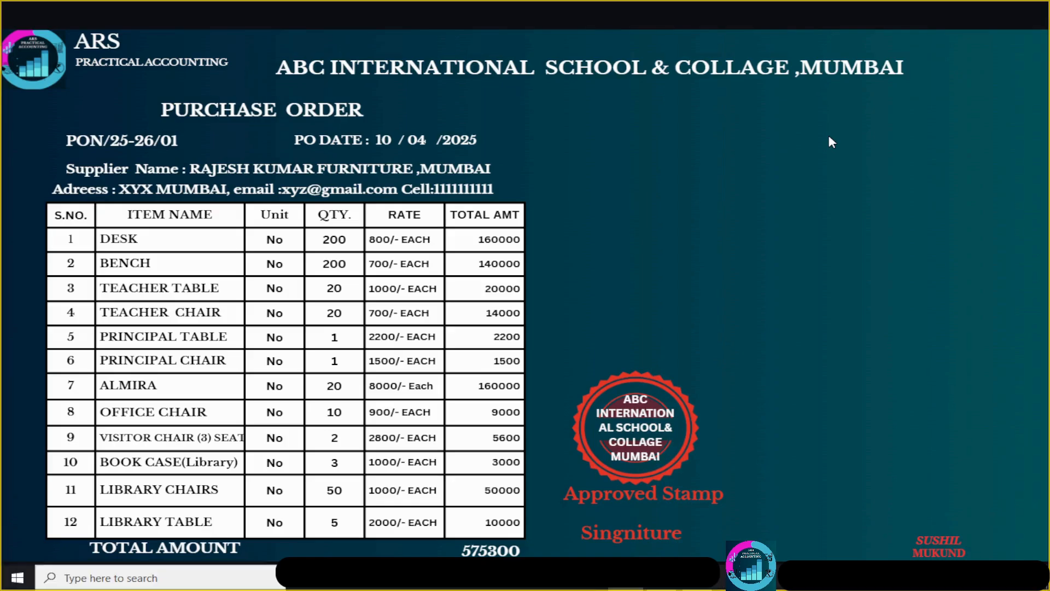
key("alt+Tab")
type("B")
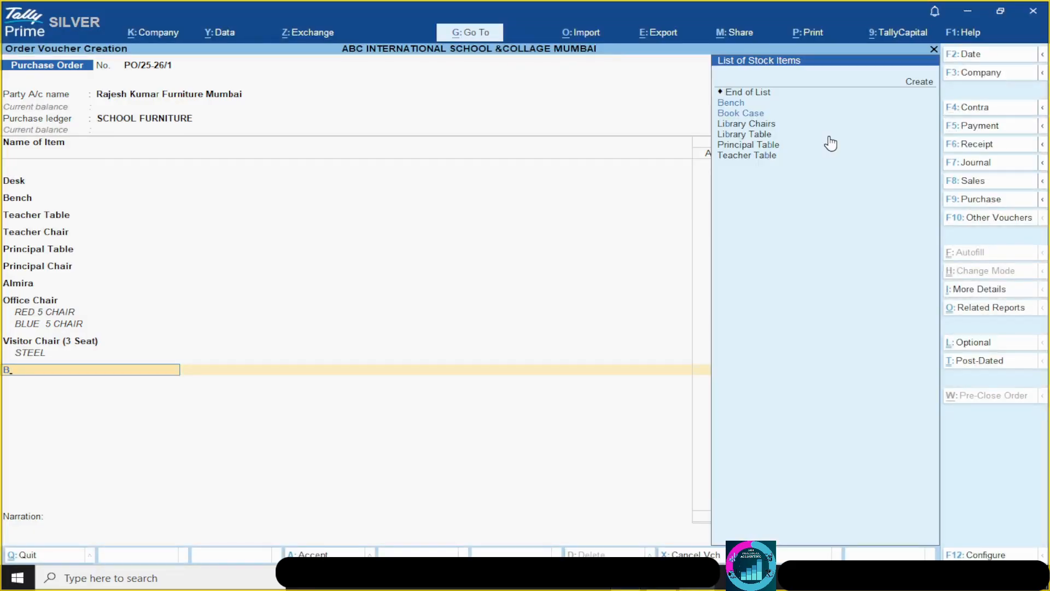
type("OOK")
key("Return")
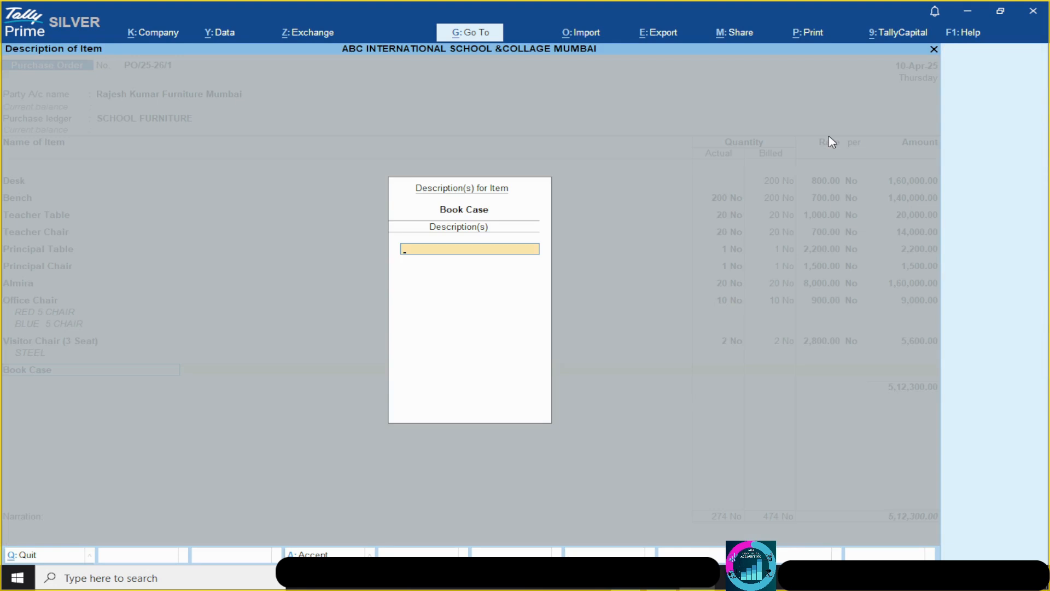
key("Return")
key("Return")
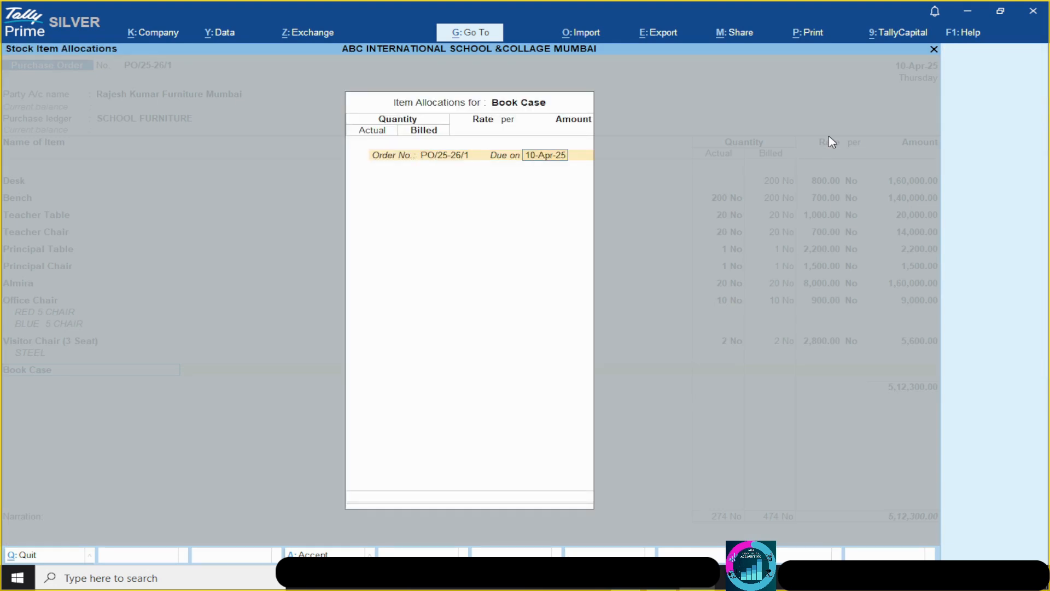
key("Return")
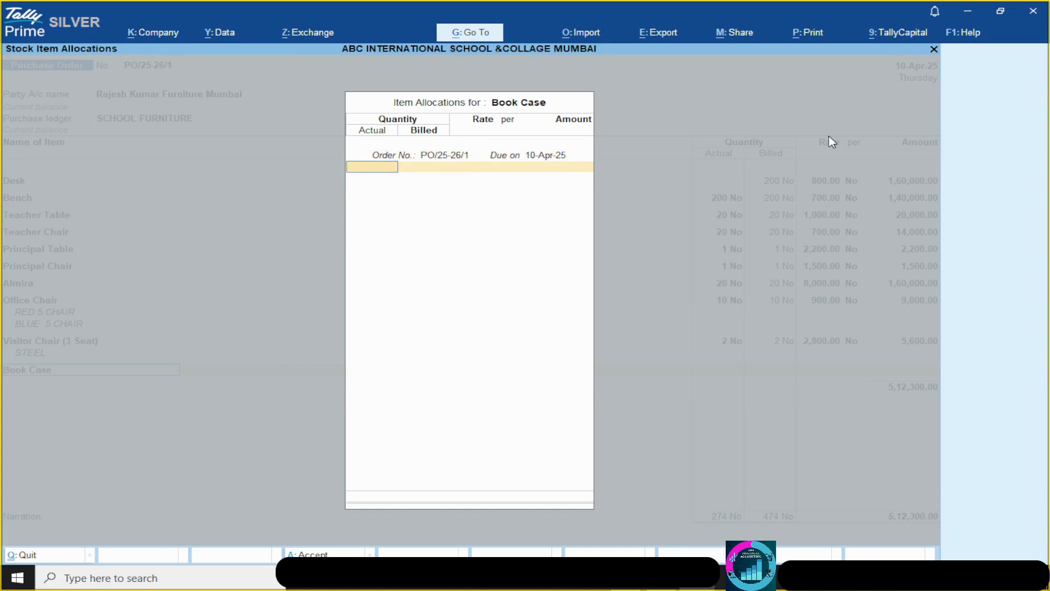
Step: Check the Book Case quantity on the purchase order sheet and enter 3 No as actual and billed
key("Return")
key("BackSpace")
key("alt+Tab")
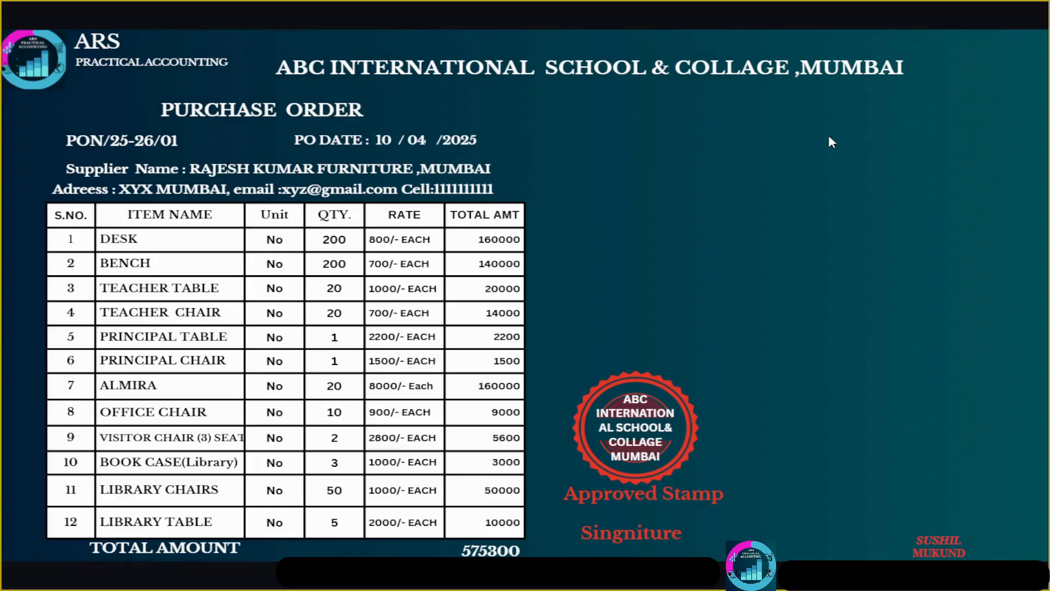
key("alt+Tab")
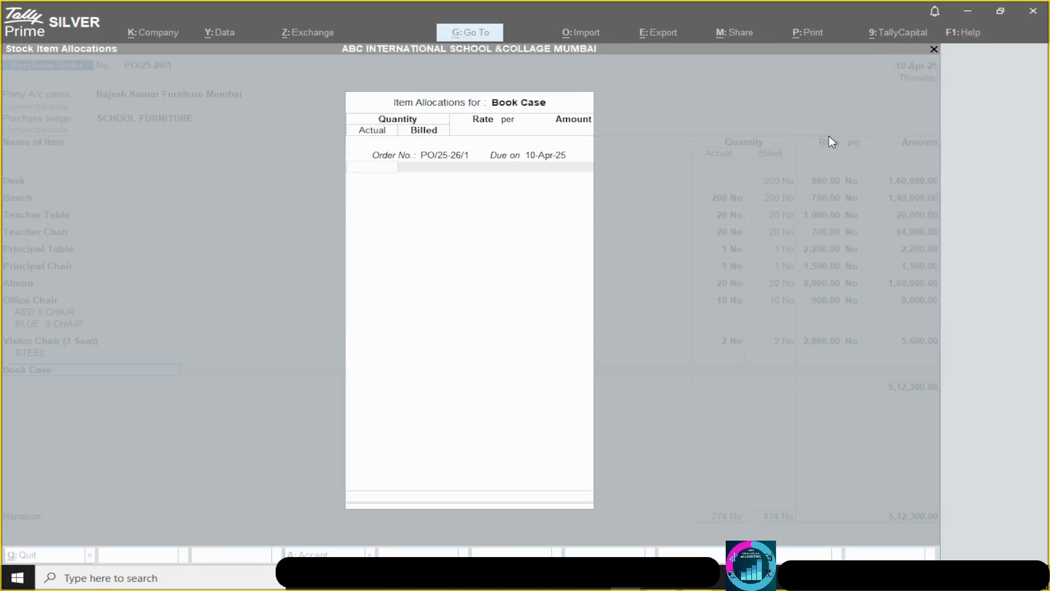
type("3")
key("Return")
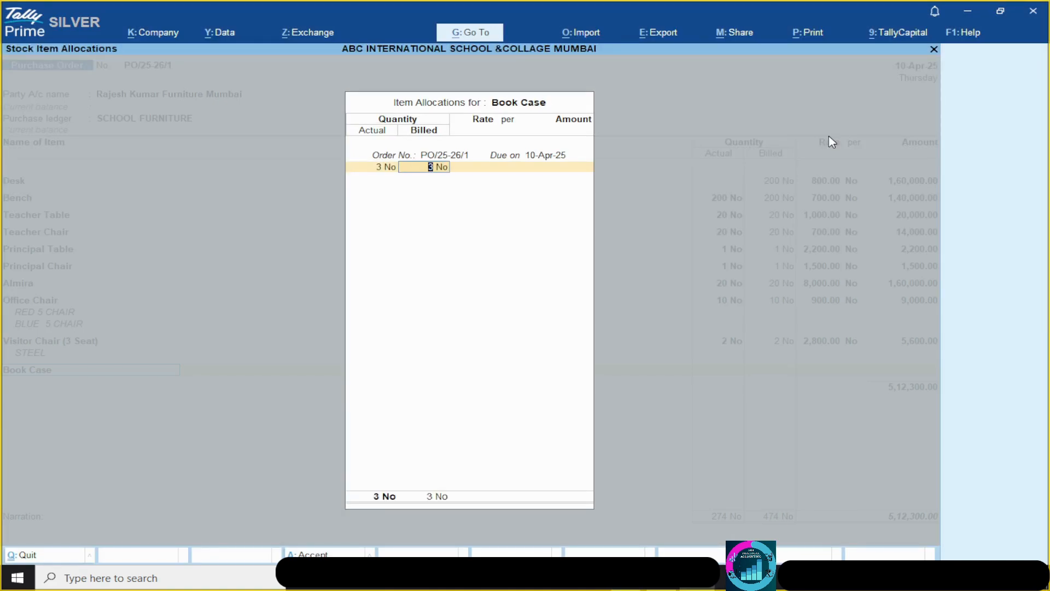
key("Return")
Step: Set the Book Case rate to 1,000 per No, verify it against the purchase order sheet and accept the item allocation
key("alt+Tab")
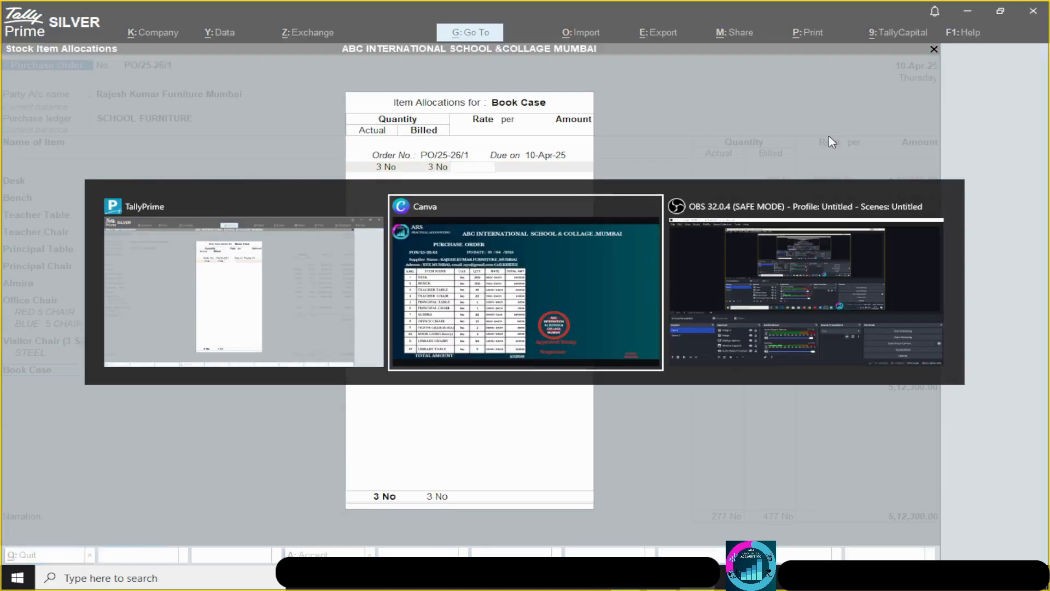
key("alt+Tab")
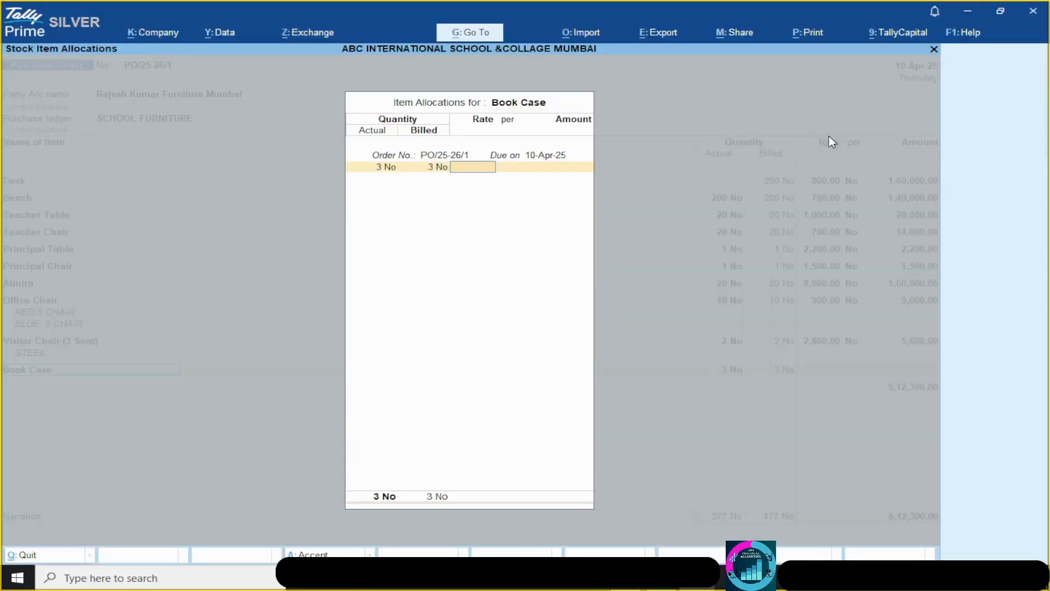
type("1000")
key("Return")
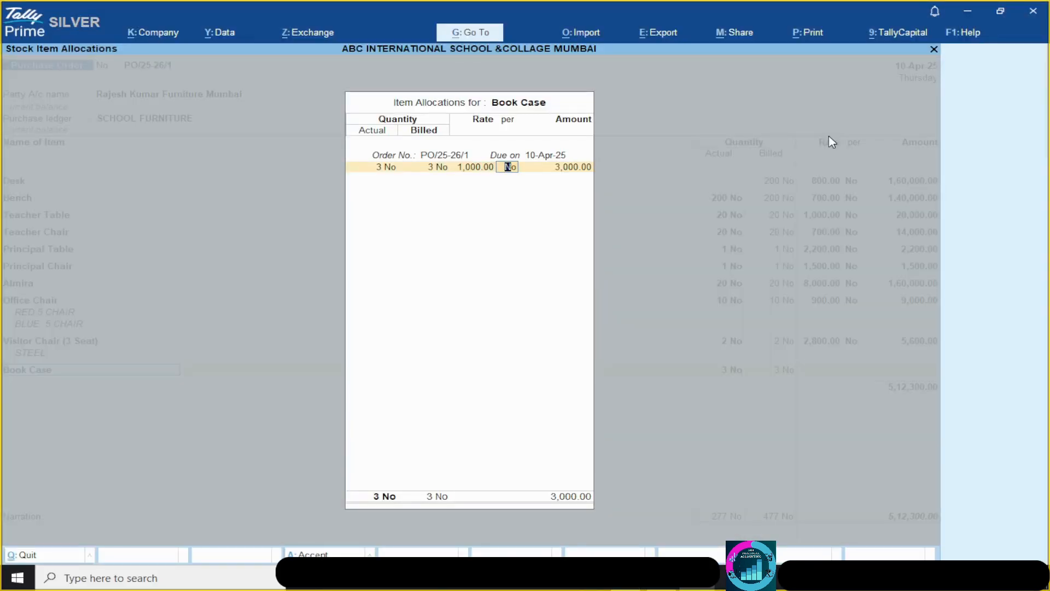
key("alt+Tab")
key("alt+Tab")
key("Return")
key("Return")
key("Return")
key("Return")
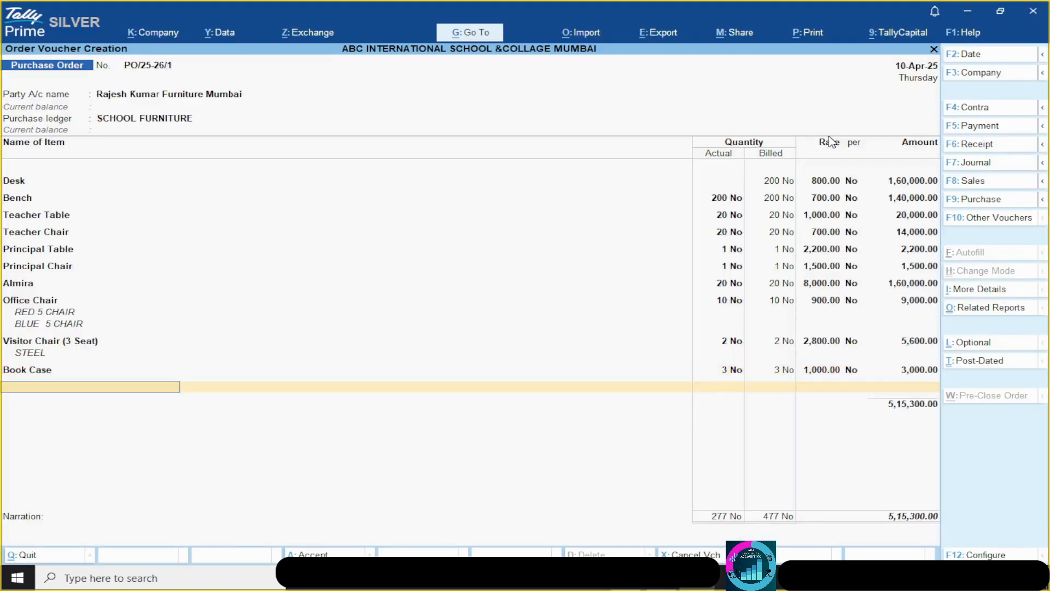
Step: Check the next item on the purchase order sheet and add Library Chairs as the eleventh stock item
key("alt+Tab")
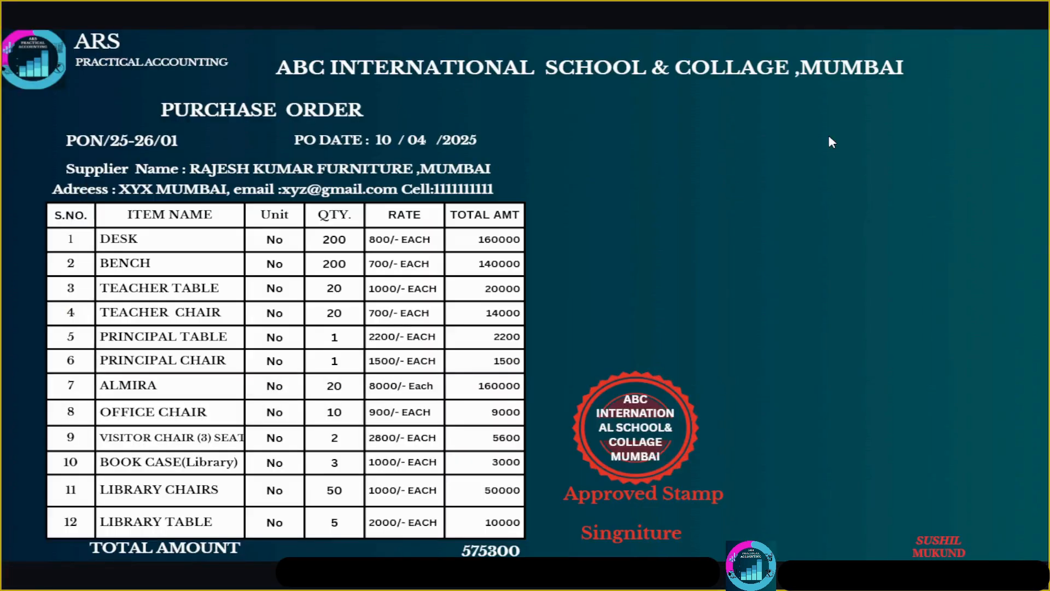
key("alt+Tab")
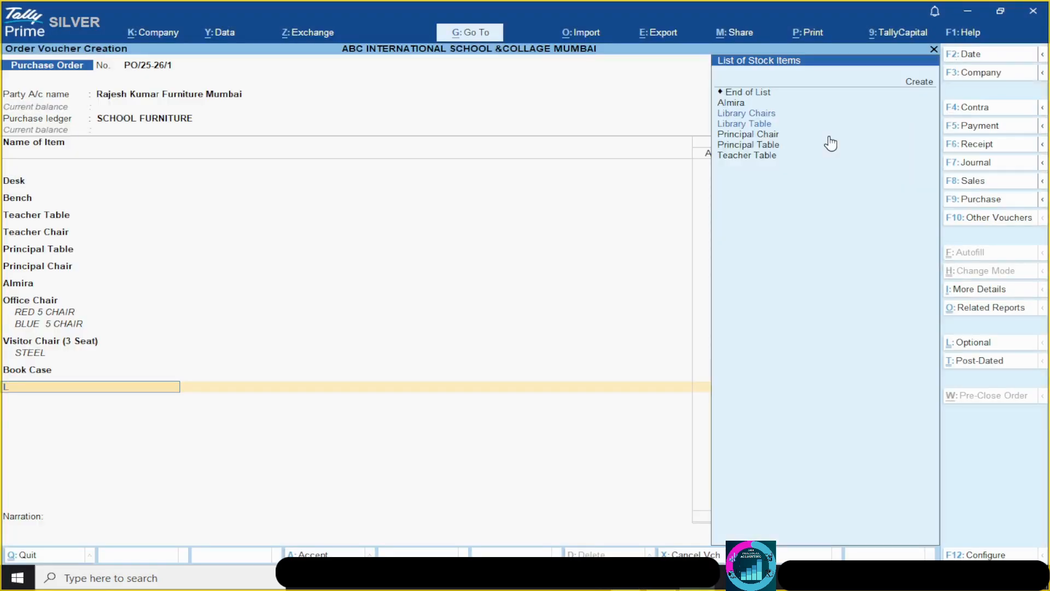
type("Li")
key("Down")
key("Return")
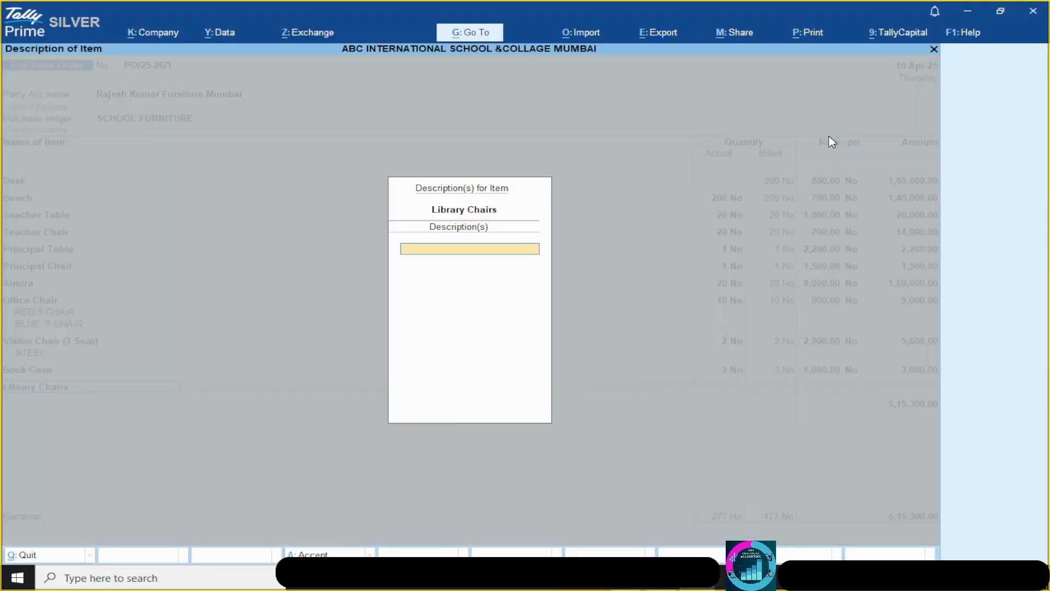
Step: Describe Library Chairs with the two lines WHITE CHAIR 25 and BLUE CHAIR 25
key("alt+Tab")
key("alt+Tab")
type("WHITE CHAIR 25")
key("Return")
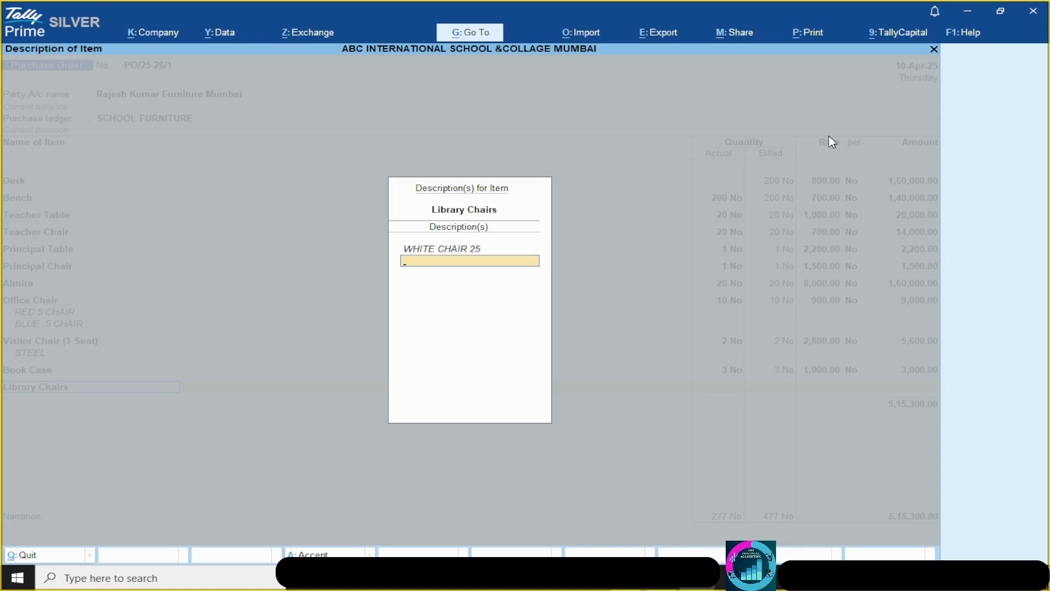
type("BLUE CHAIR 25")
key("Return")
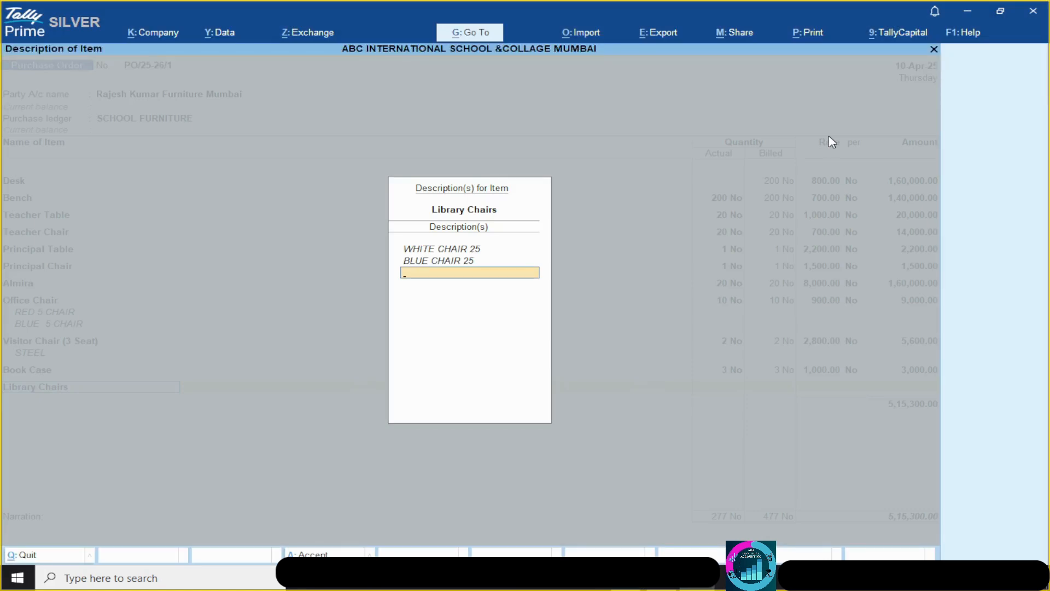
key("Return")
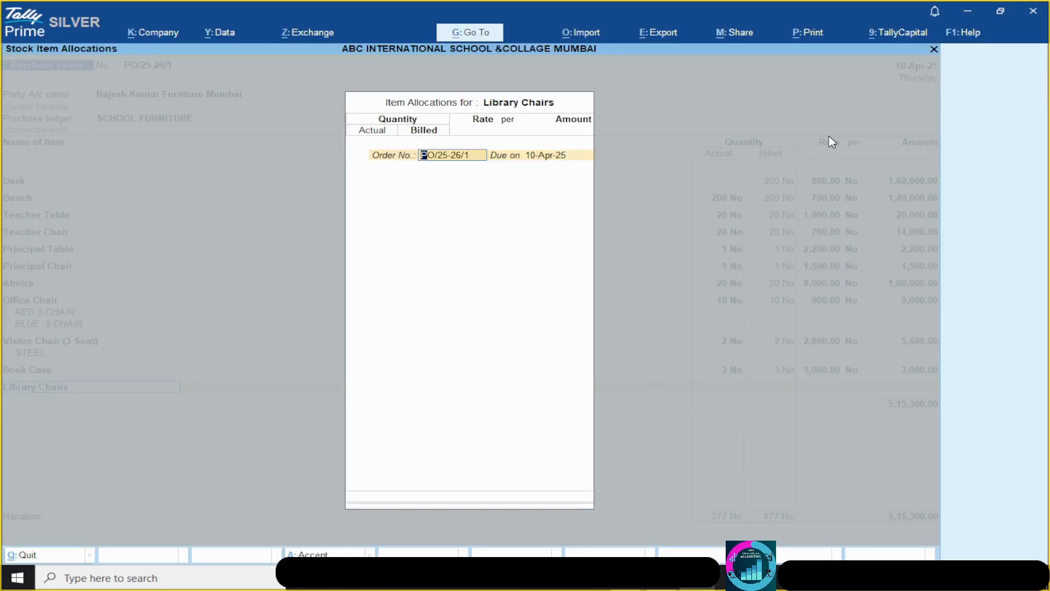
Step: Accept the Library Chairs order number and due date 10-Apr-25, and enter 50 No as actual and billed quantity
key("Return")
key("Return")
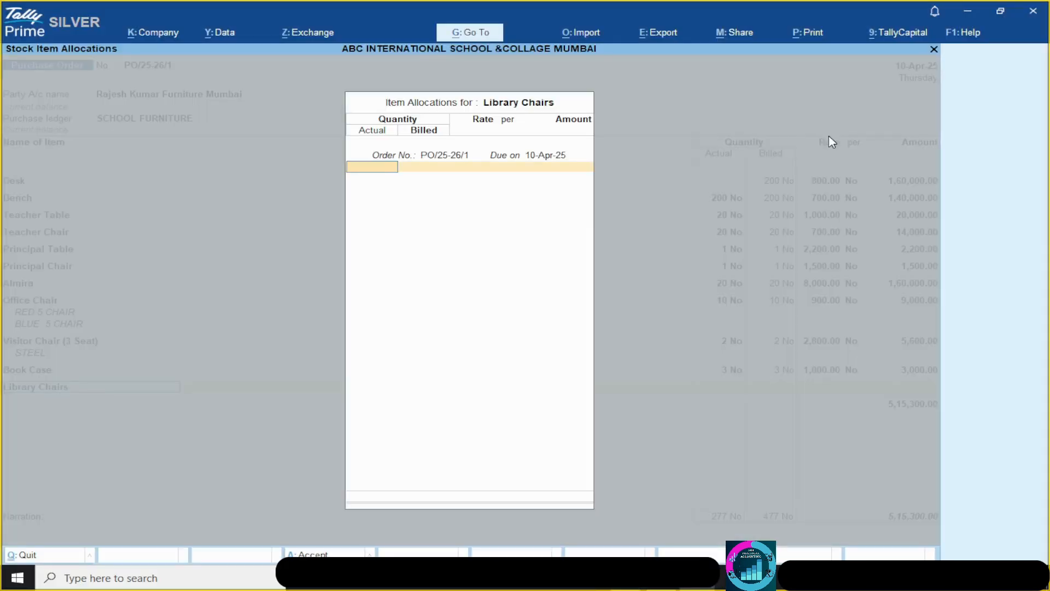
type("50")
key("Return")
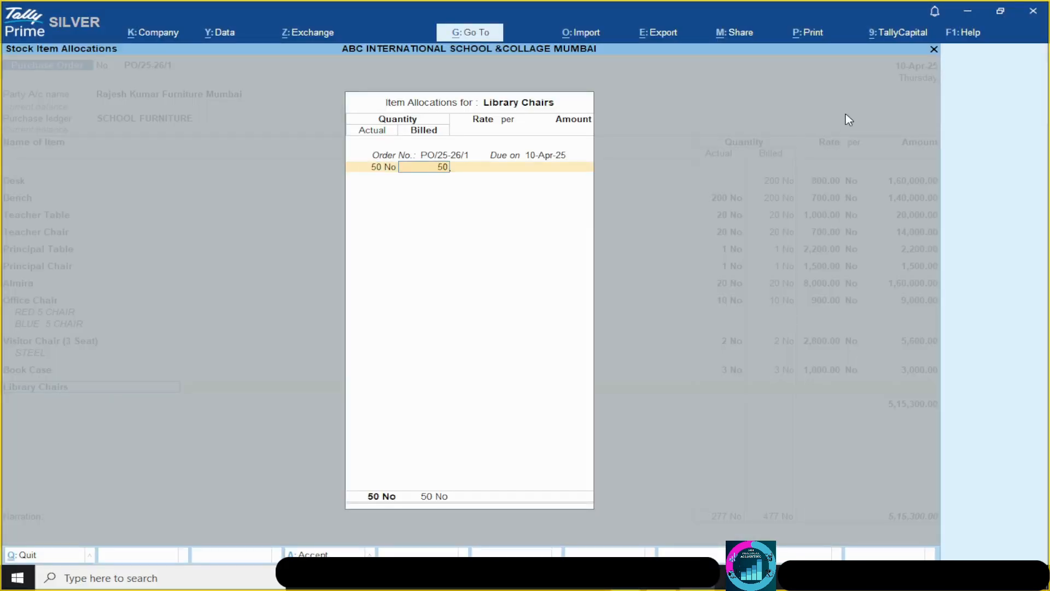
key("Return")
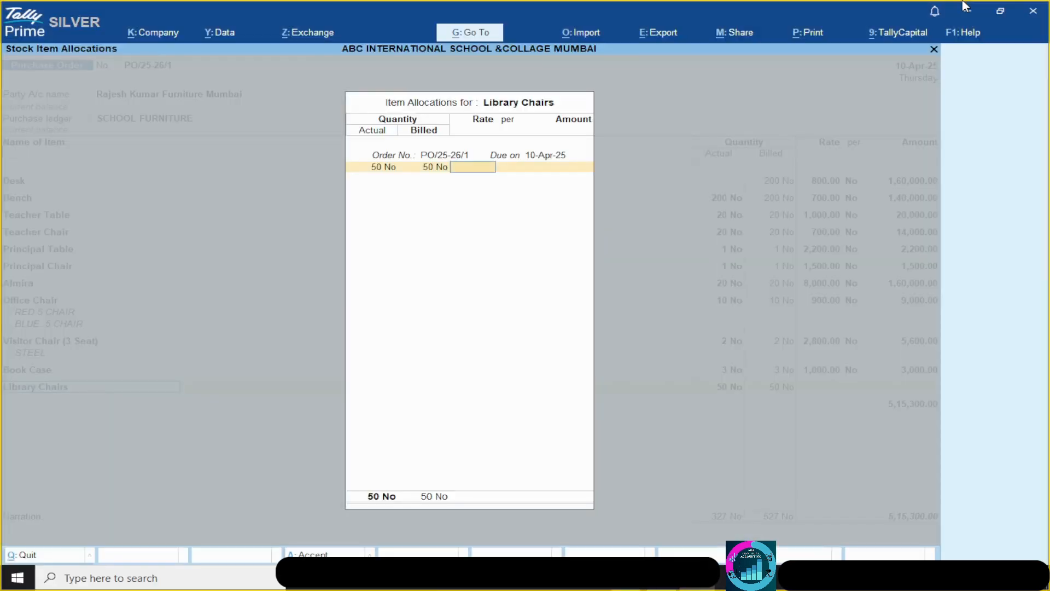
Step: Set the Library Chairs rate to 1,000 per No and accept the item allocation and description lines
type("1,000")
key("Return")
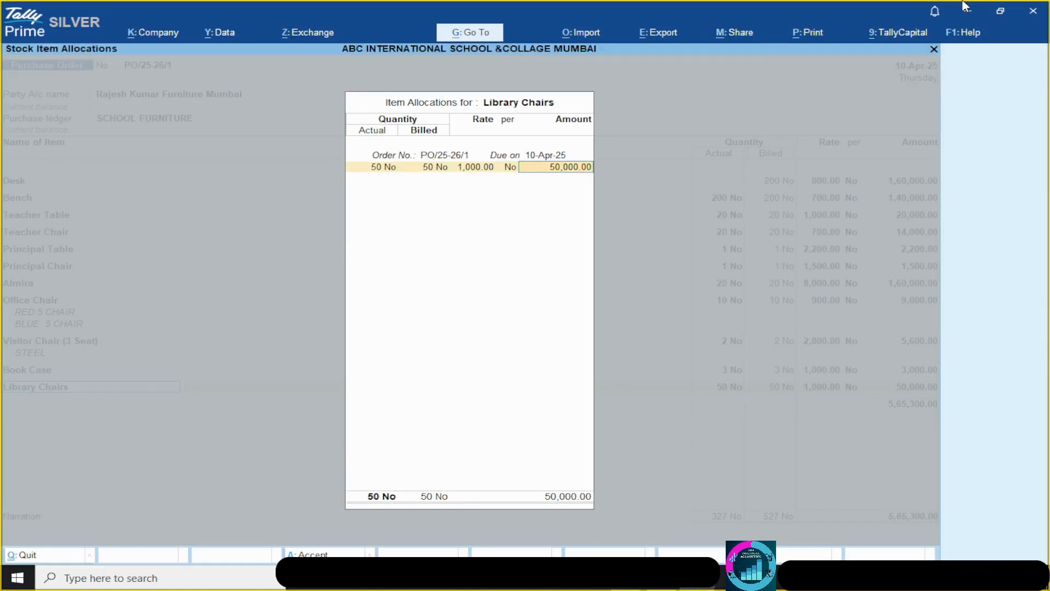
key("Return")
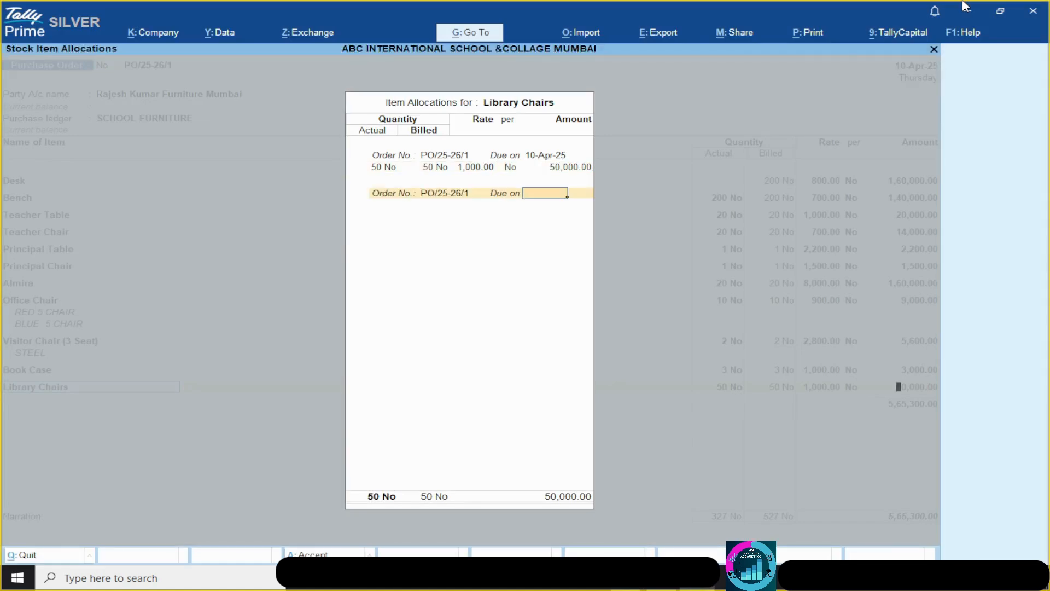
key("Return")
key("Return")
key("Return")
key("Return")
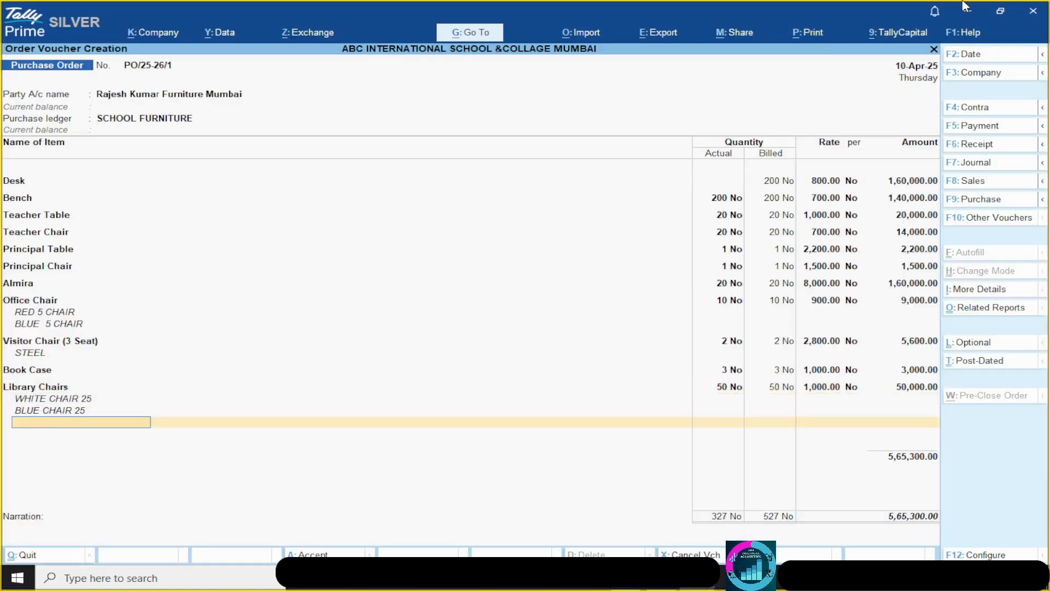
key("Return")
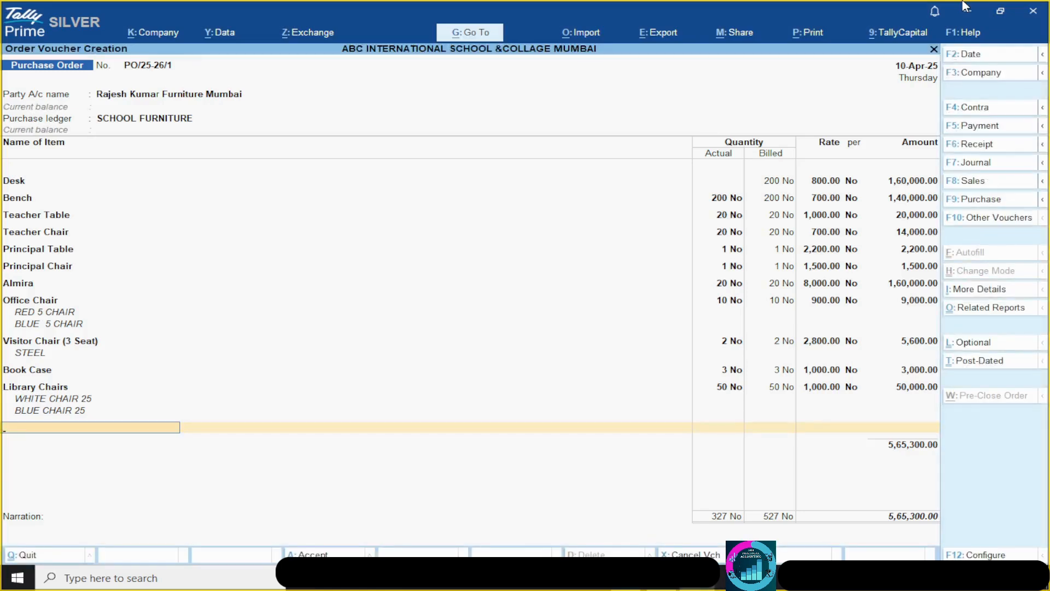
Step: Add Library Table as the twelfth stock item without a description, accepting order number PO/25-26/1 and due date 10-Apr-25
type("LIBR")
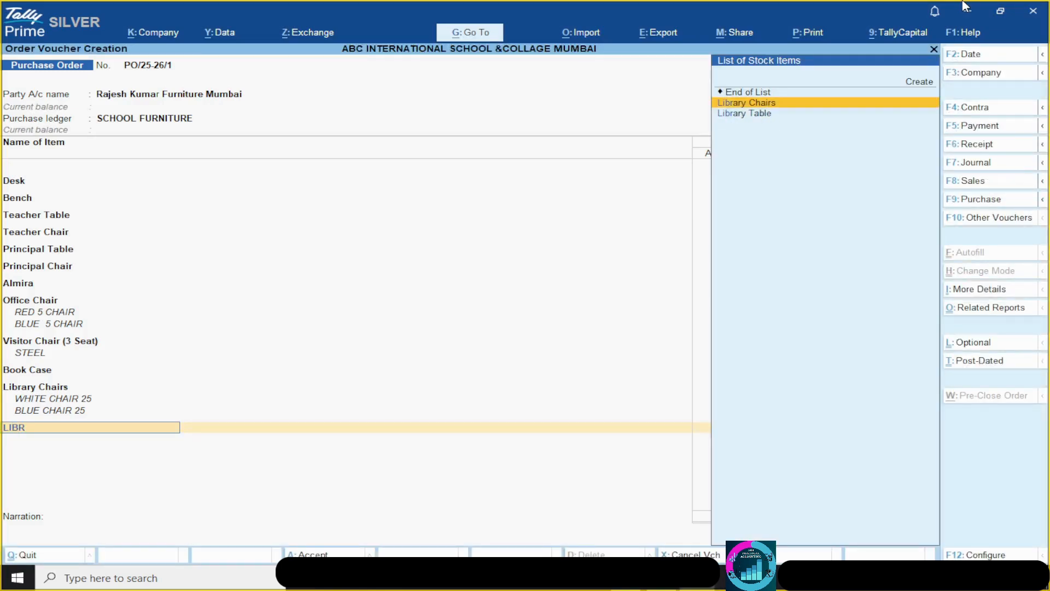
key("Down")
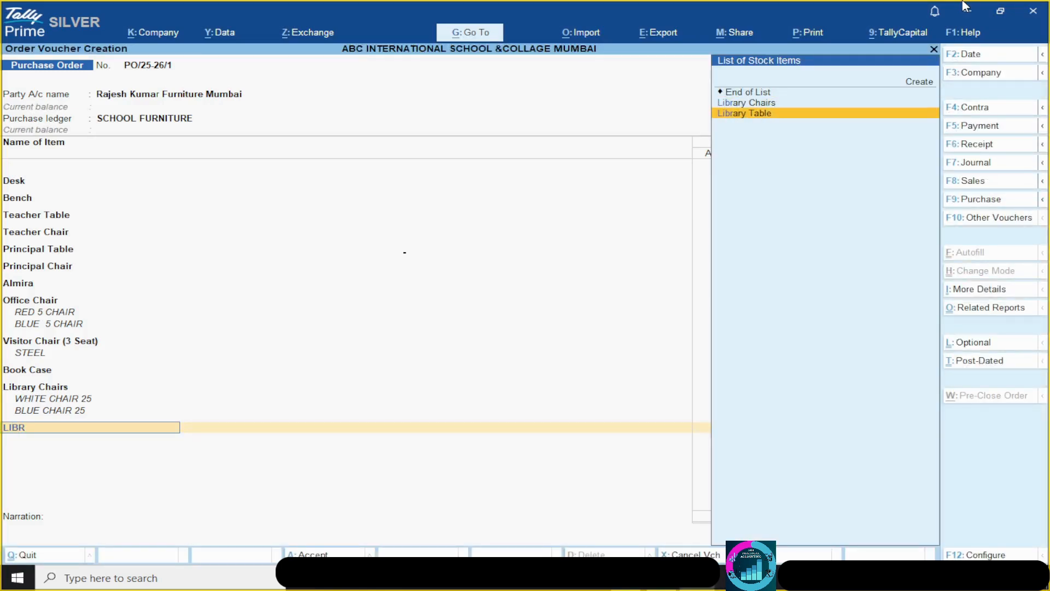
key("Return")
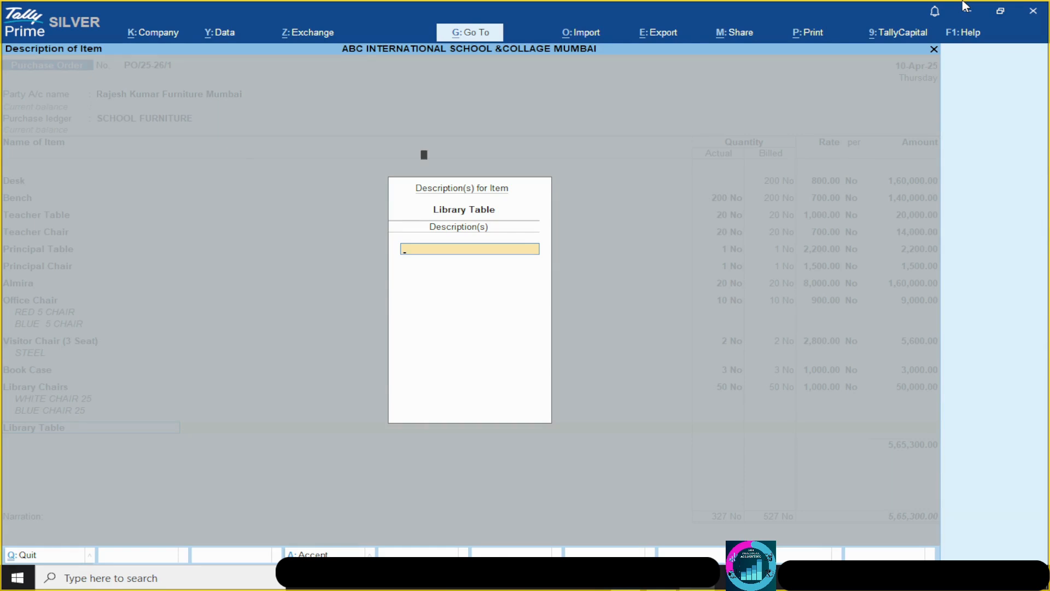
key("Return")
key("Return")
key("Return")
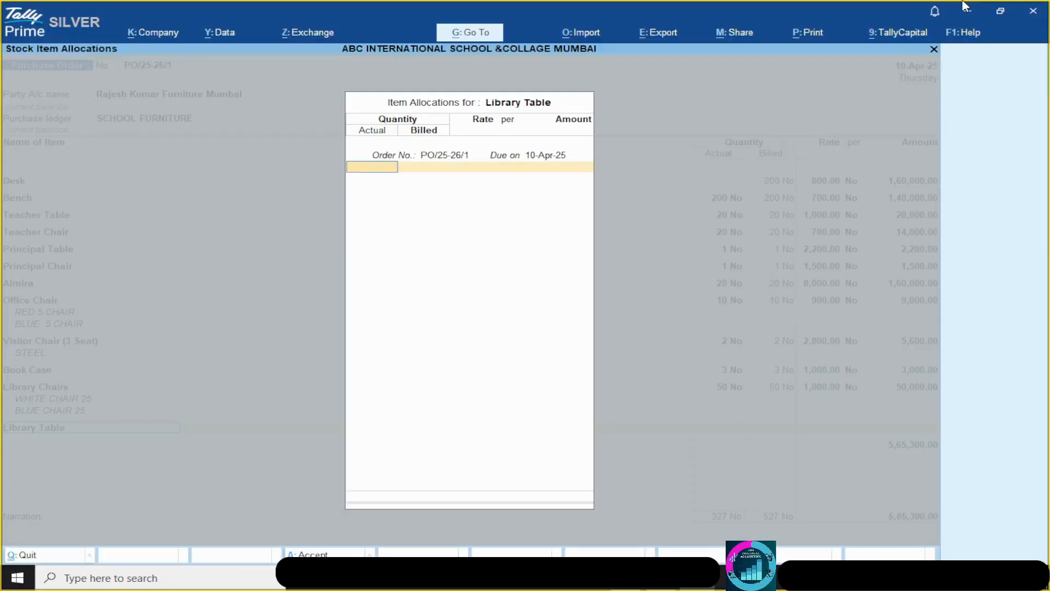
Step: Enter 5 No as Library Table's actual and billed quantity at a rate of 2,000 per No, and accept the item line
type("5")
key("Return")
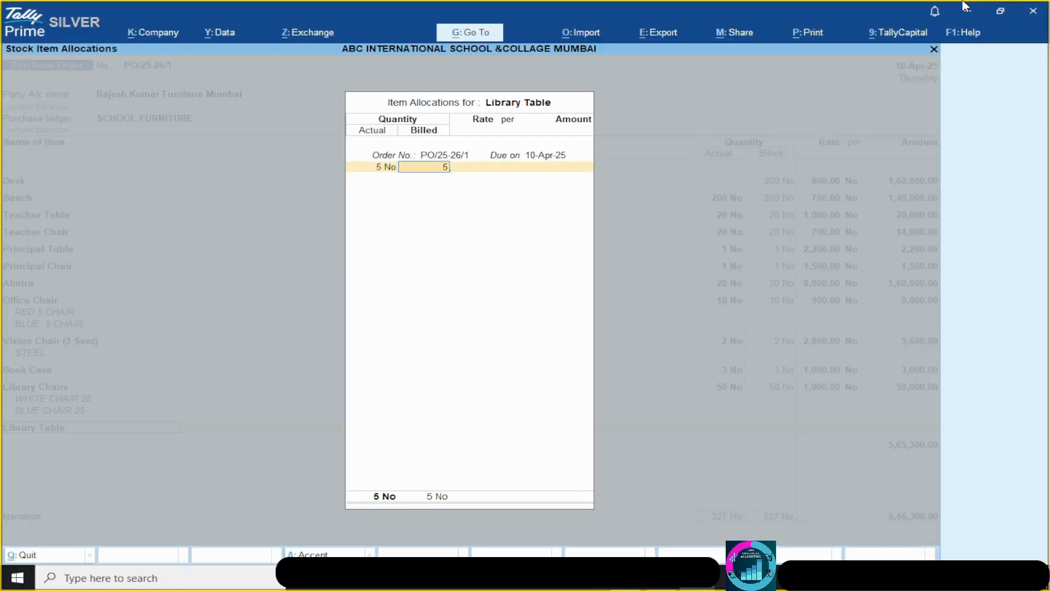
key("Return")
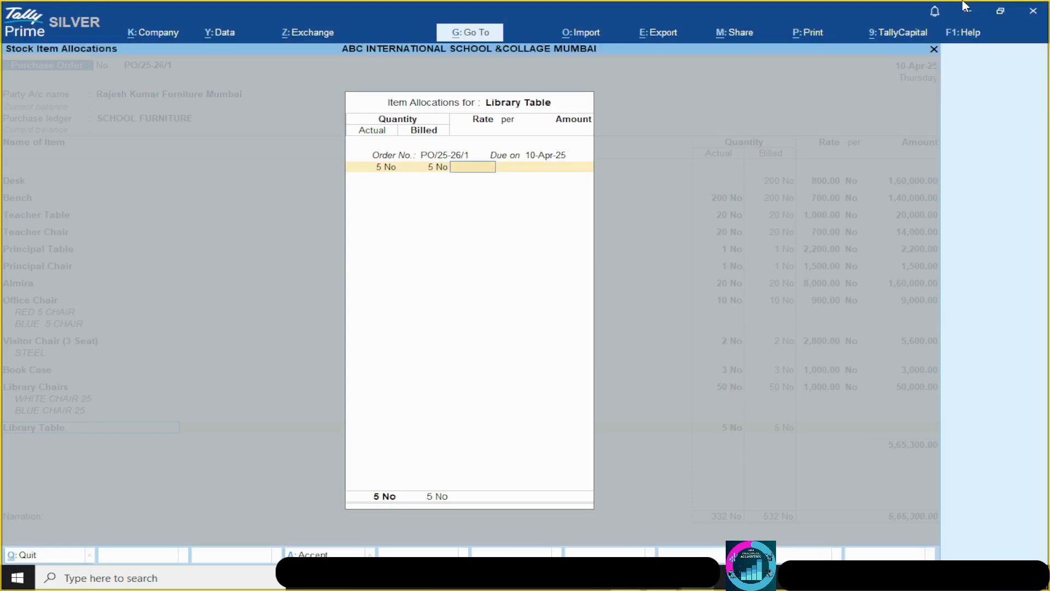
type("2000")
key("Return")
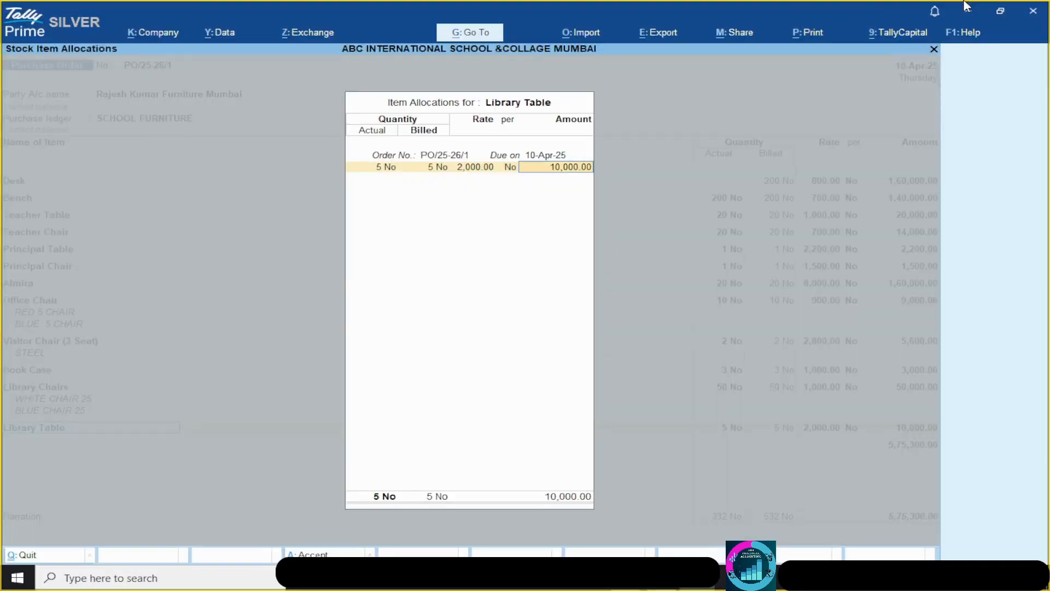
key("Return")
key("Return")
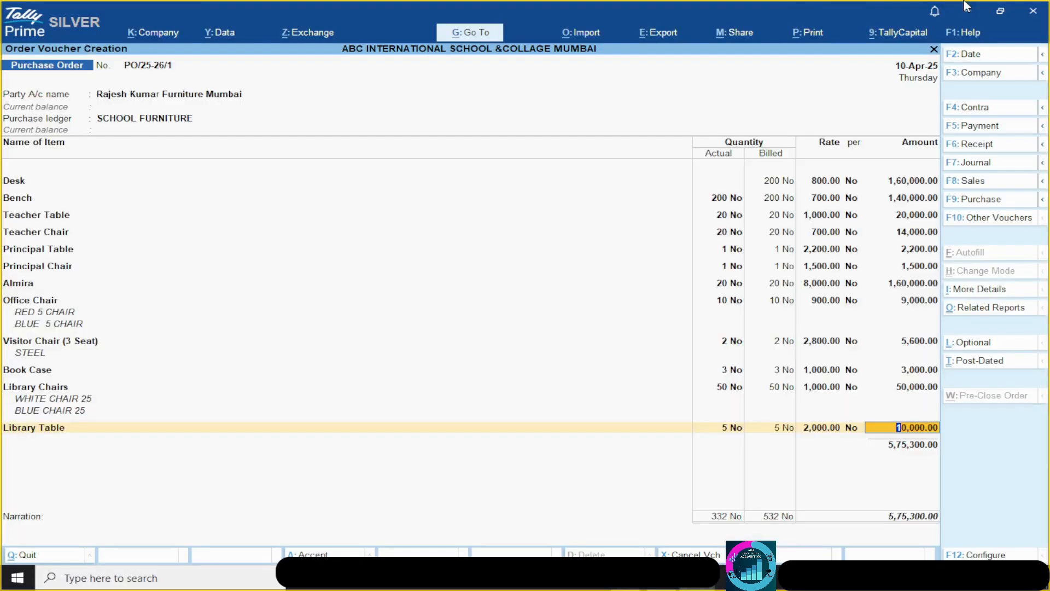
key("Return")
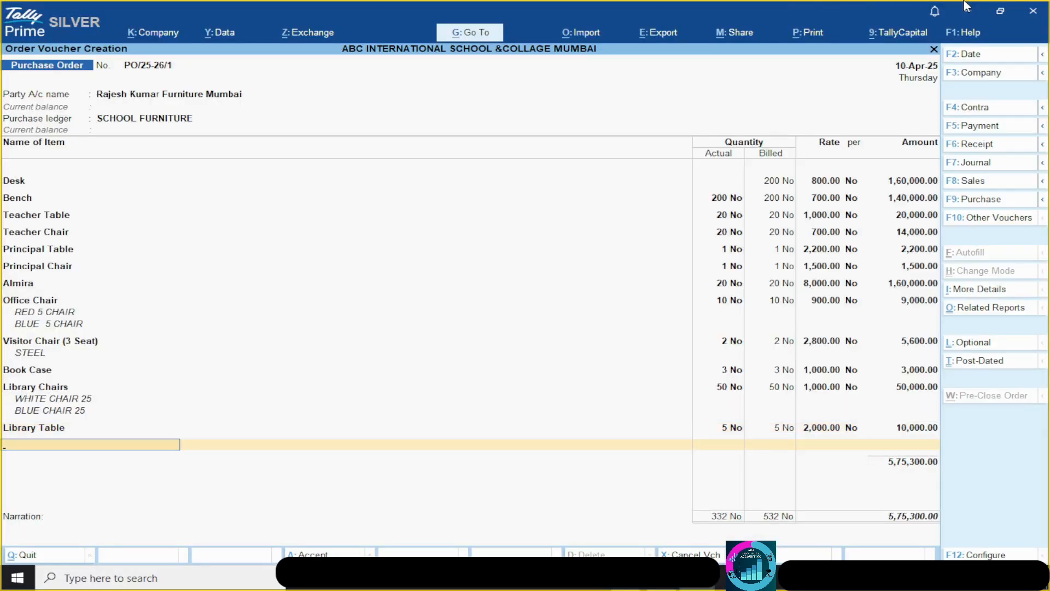
Step: End the item list after Library Table and enter the narration PURCHASE FURNITURE
key("ctrl")
key("Return")
key("Return")
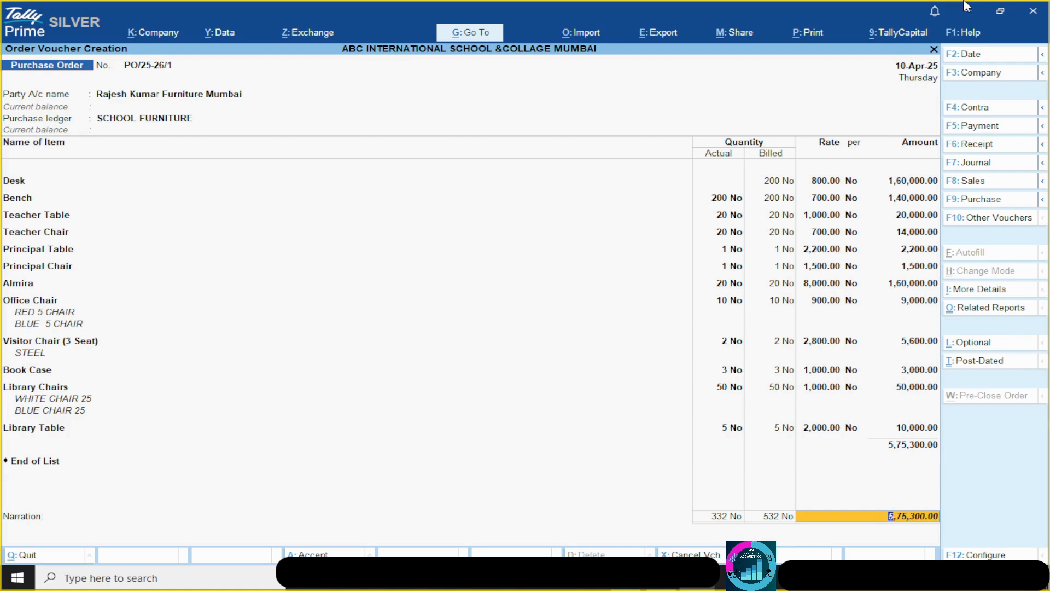
key("Return")
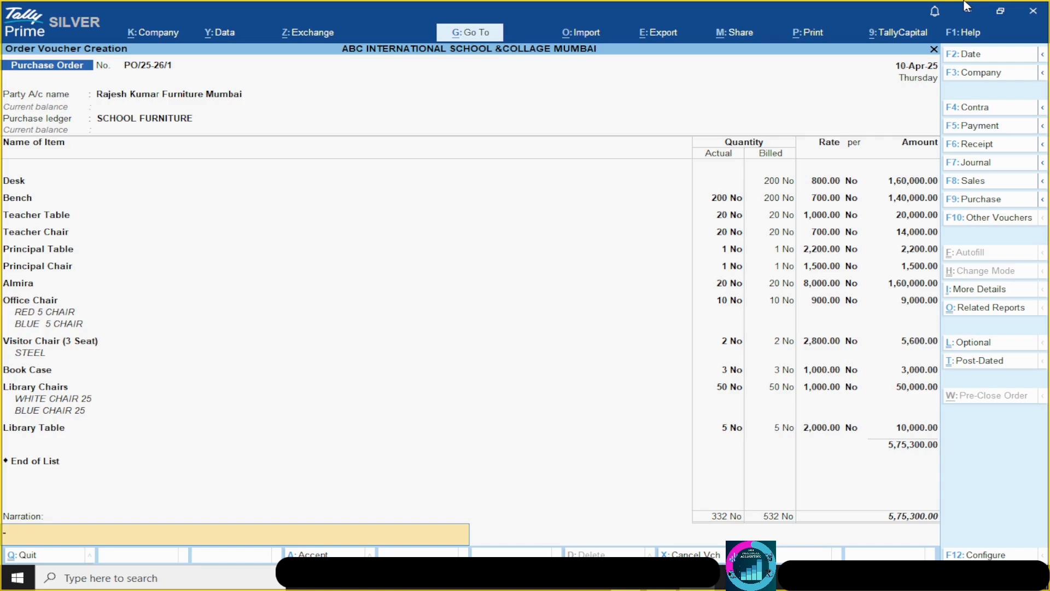
type("PURCHASE FURNITURE")
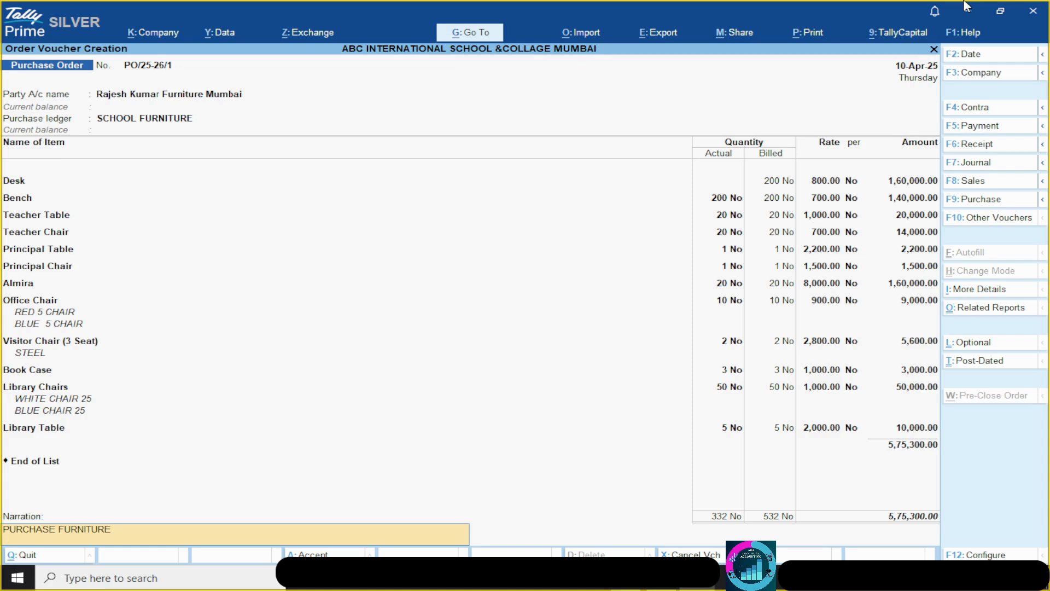
key("Up")
key("Up")
key("Up")
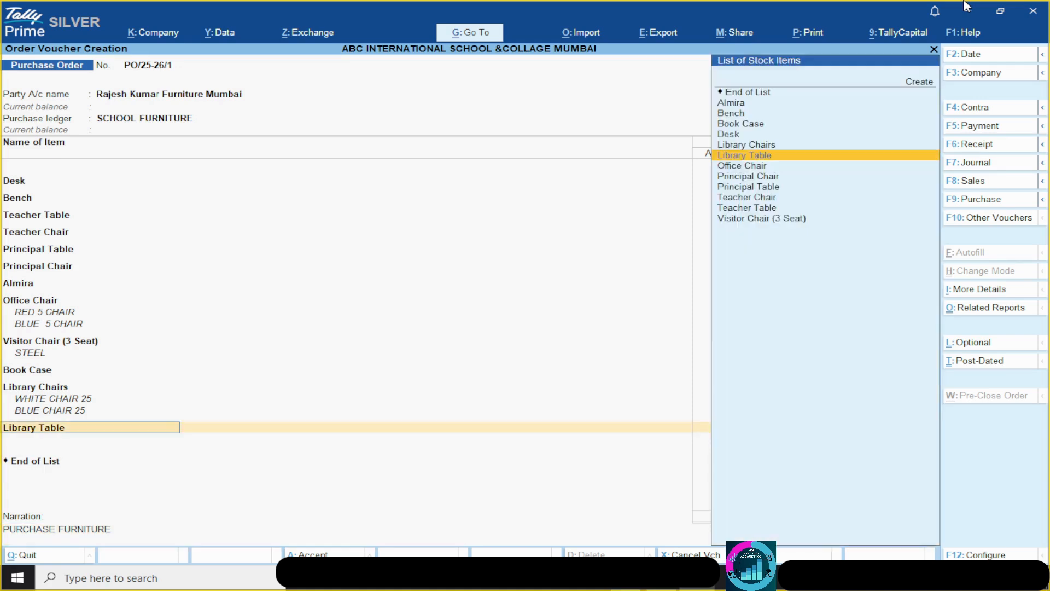
key("Return")
key("Return")
key("Return")
key("Return")
key("Return")
key("Return")
key("Return")
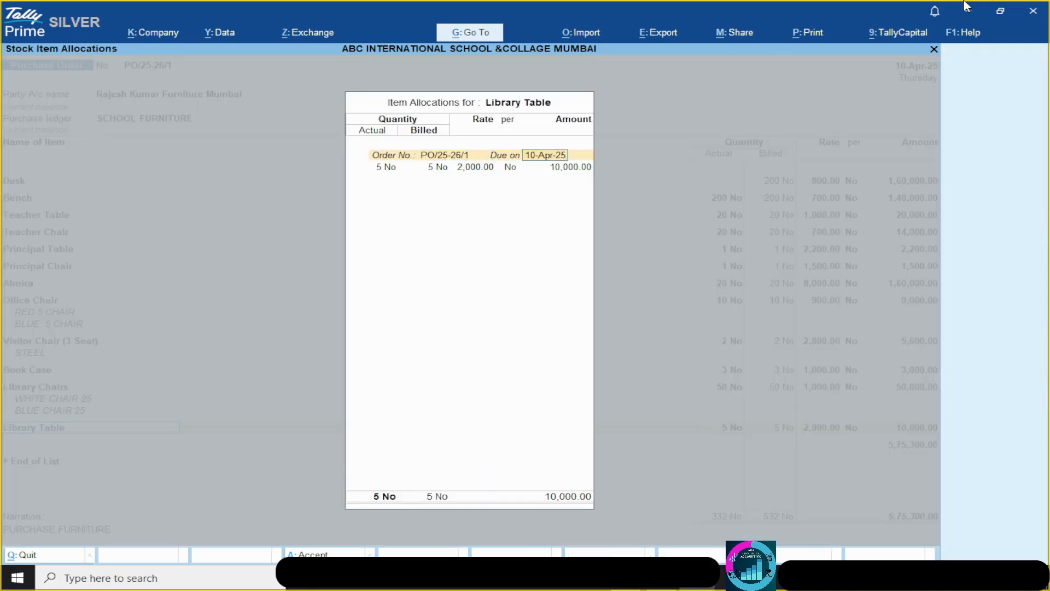
key("Return")
key("Return")
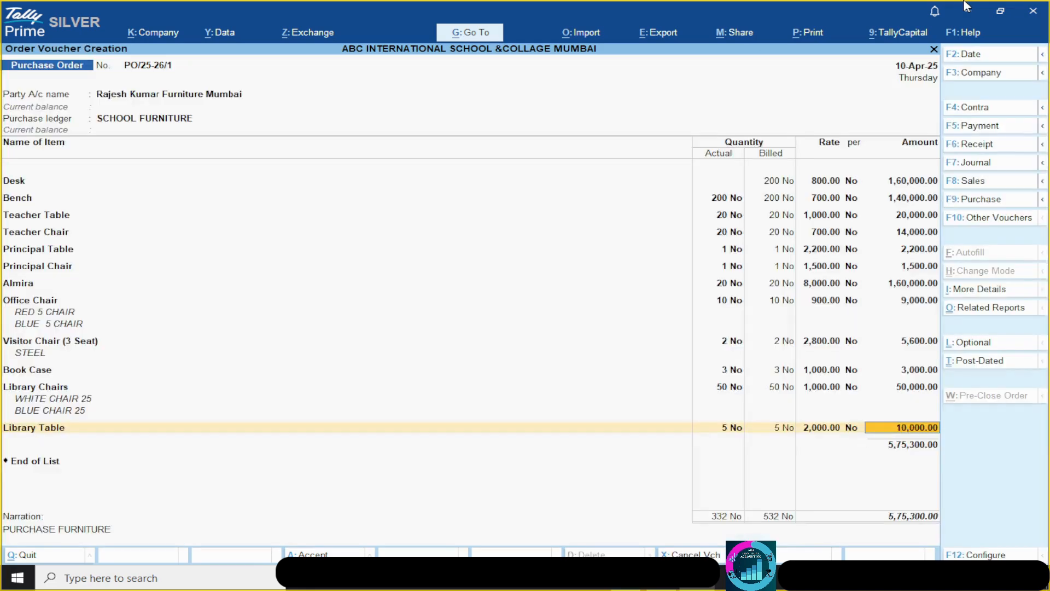
key("Return")
key("Return")
key("Return")
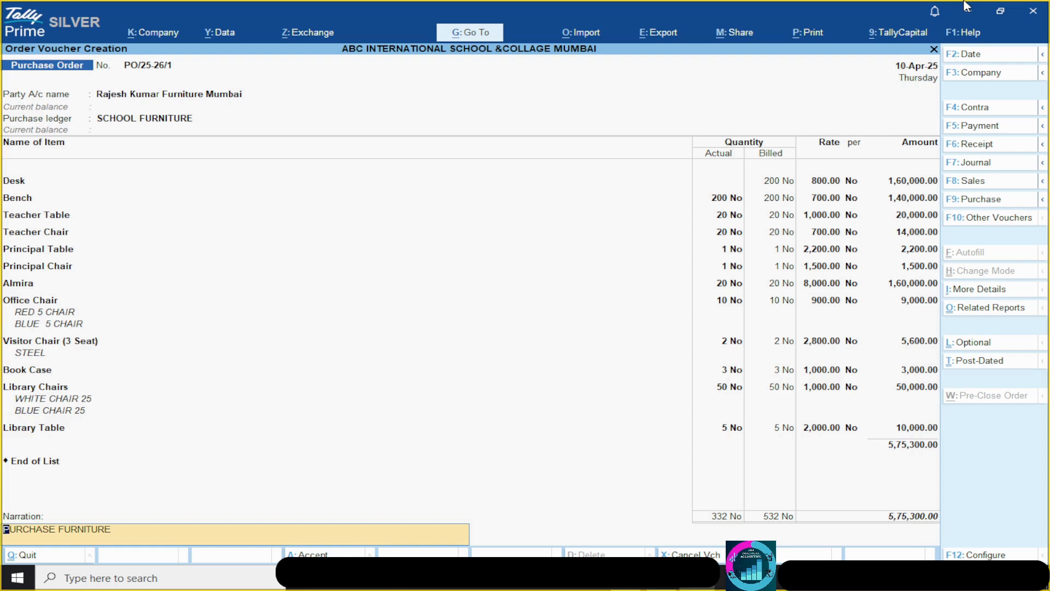
Step: Replace the narration with PURCHASE ORDER FOR FURNITURE FROM RAJESH KUMAR FURNITURE MUMBAI PO 1 DT 10.04.25
type("PURCHASE ORDER FOR FURNU")
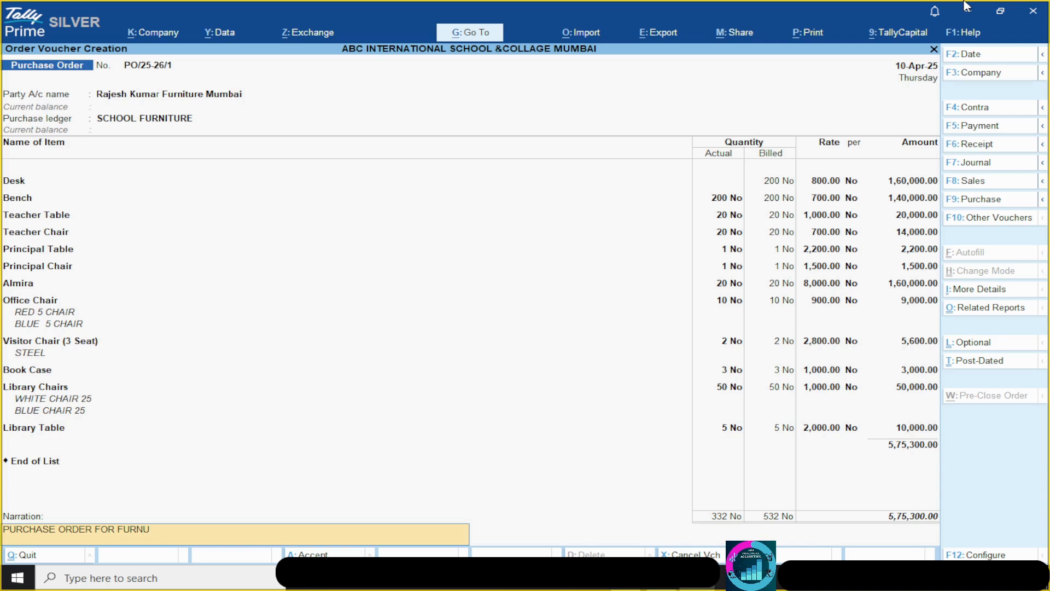
key("BackSpace")
key("BackSpace")
type("NITURE  FROM RAJESH KUMAR")
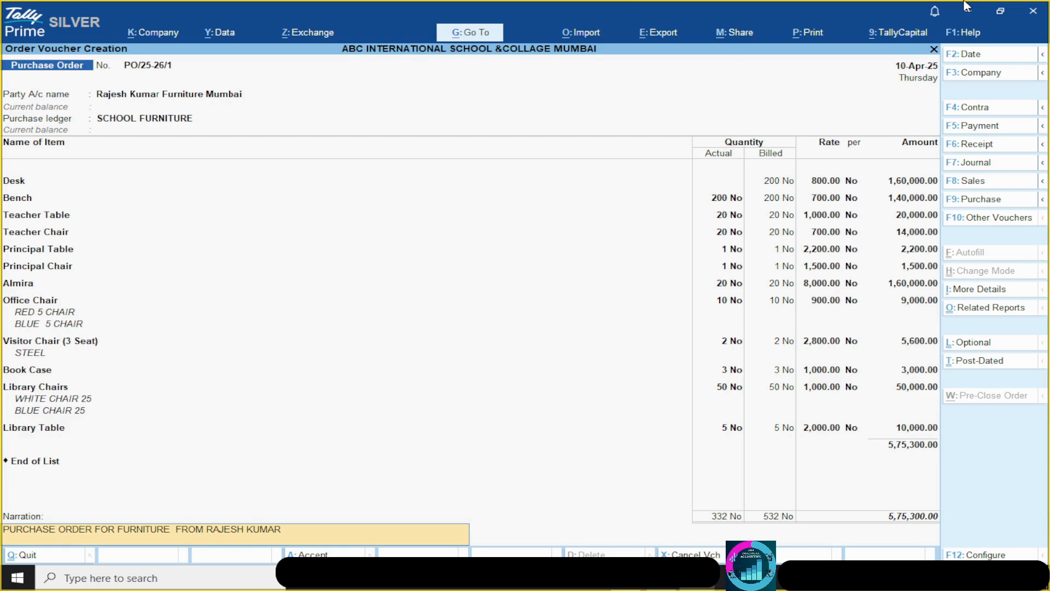
type(" FURNITURE MUMBA")
type("I O")
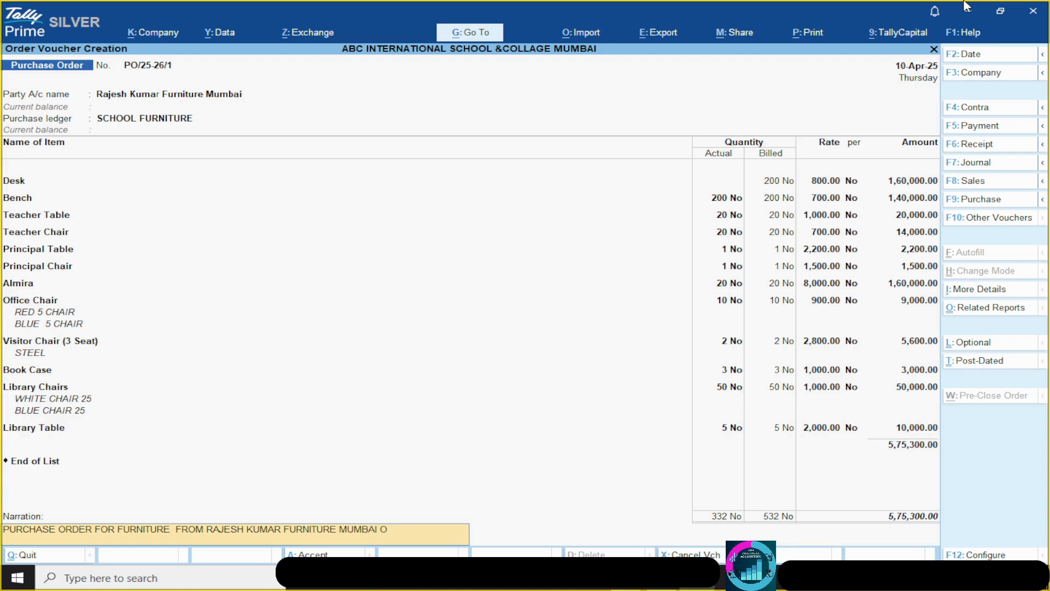
key("BackSpace")
type("PO 1 DT 10.04.25")
key("Return")
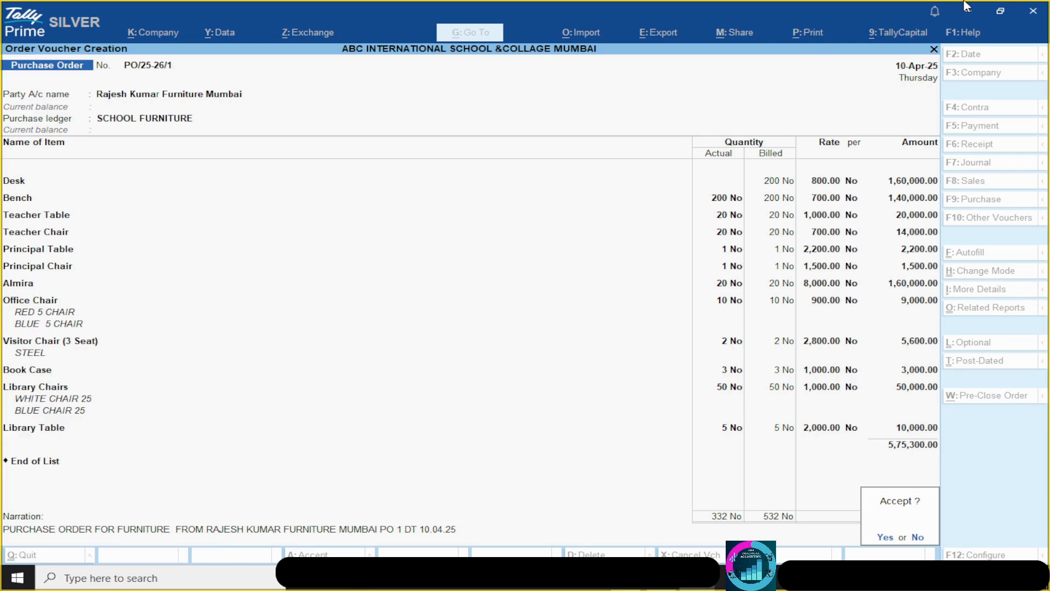
Step: Accept the completed purchase order voucher and return to the Gateway of Tally
key("Escape")
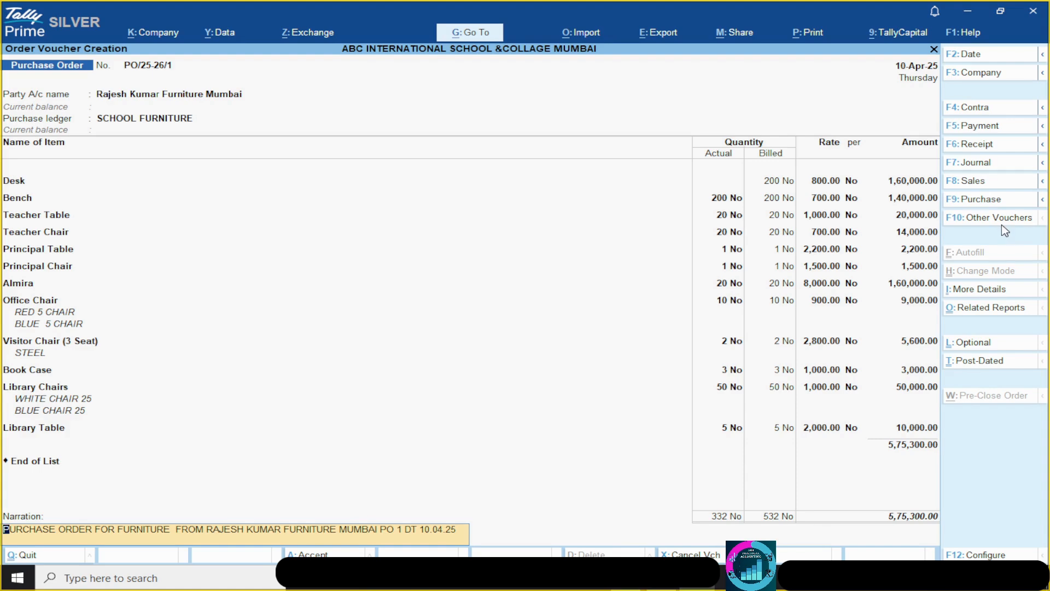
key("Return")
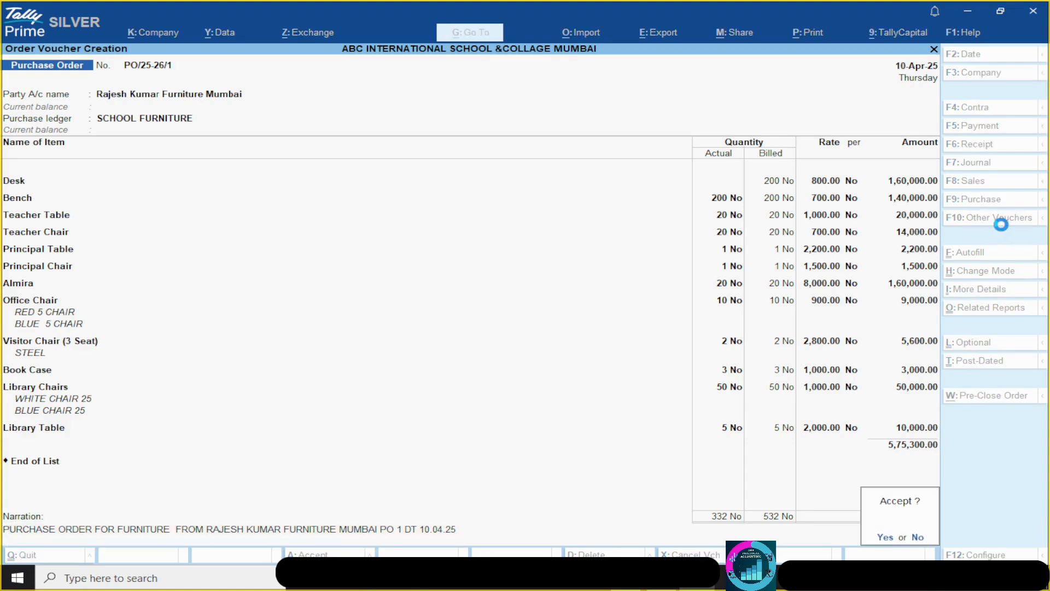
key("Return")
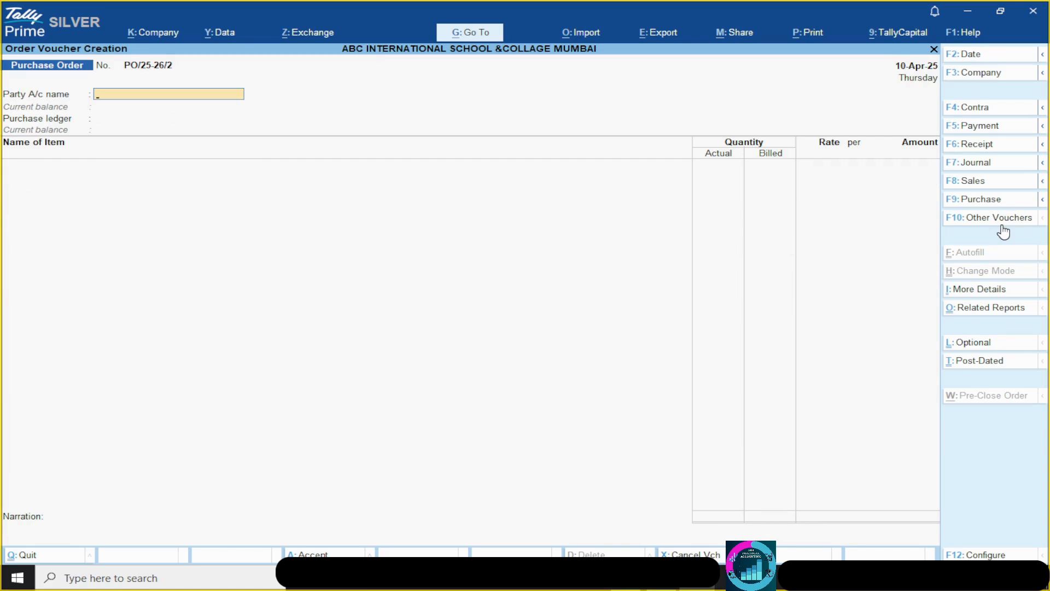
key("Escape")
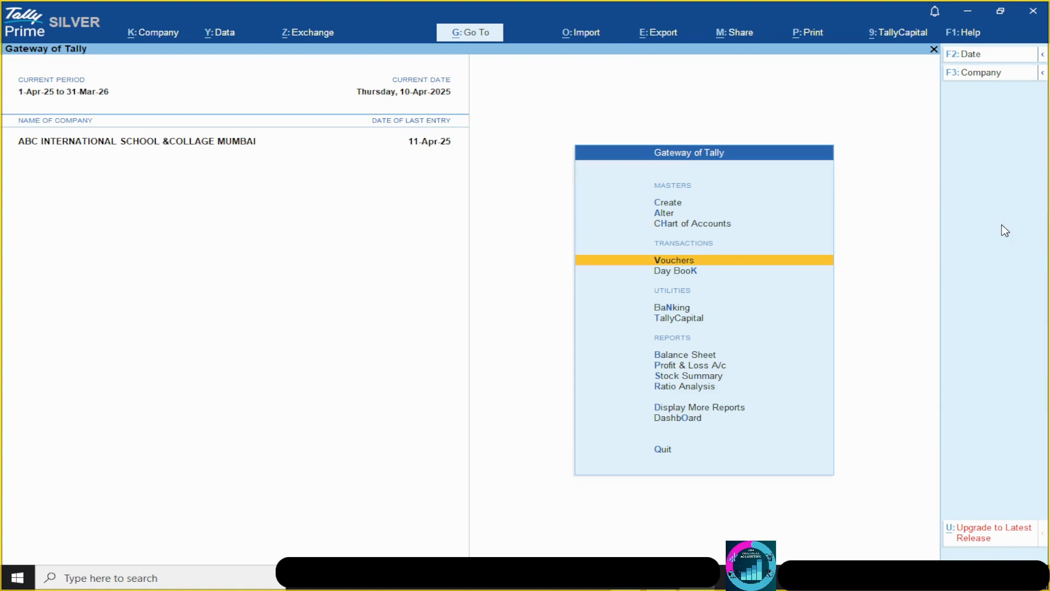
Step: Open the Inventory Books among the additional reports
key("Down")
key("Down")
key("Down")
key("Down")
key("Down")
key("Down")
key("Down")
key("Down")
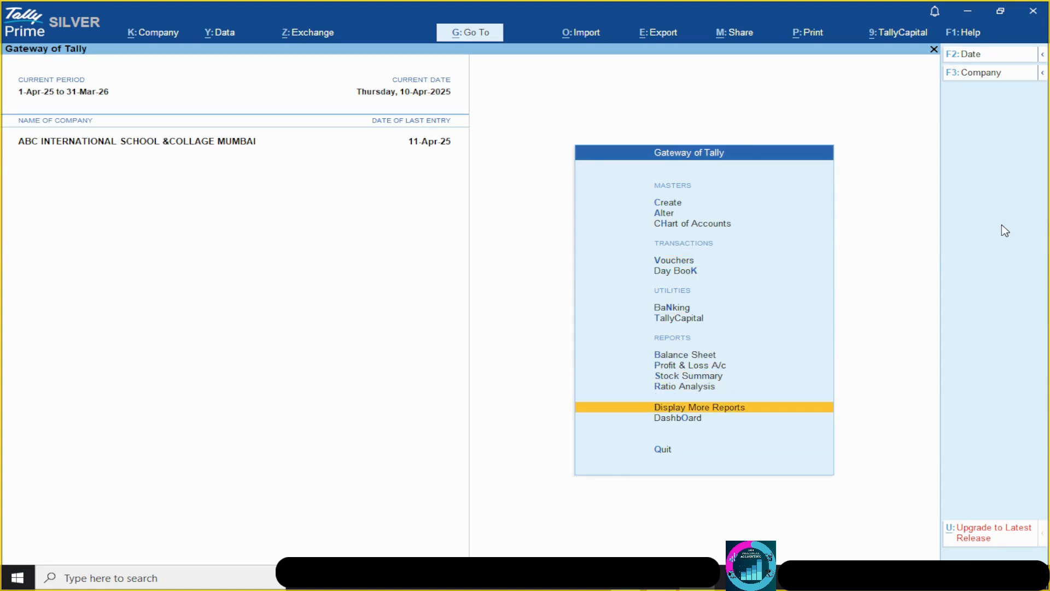
key("Return")
key("Down")
key("Down")
key("Down")
key("Down")
key("Down")
key("Down")
key("Down")
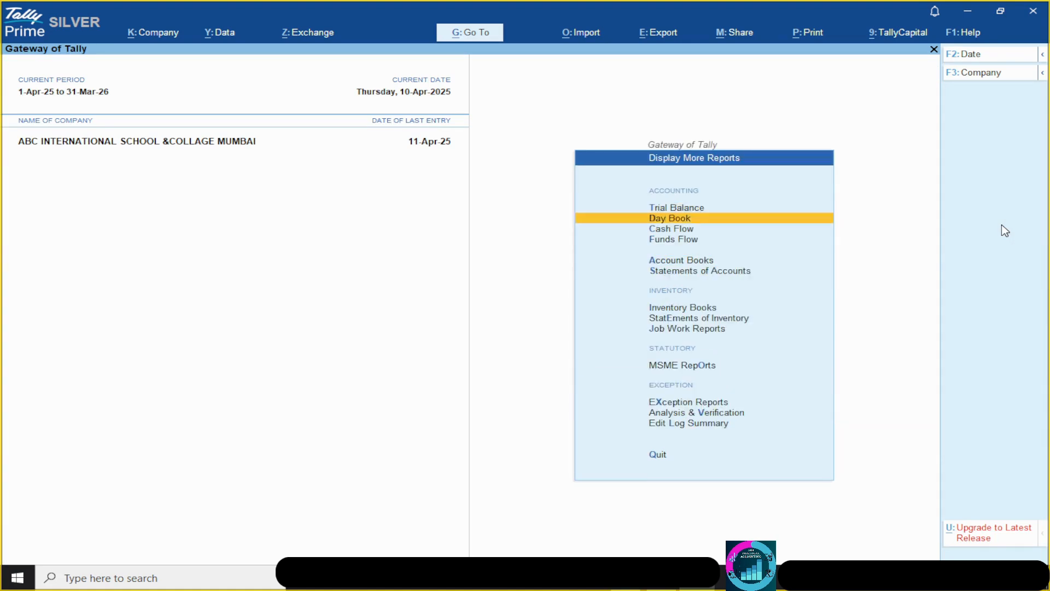
key("Up")
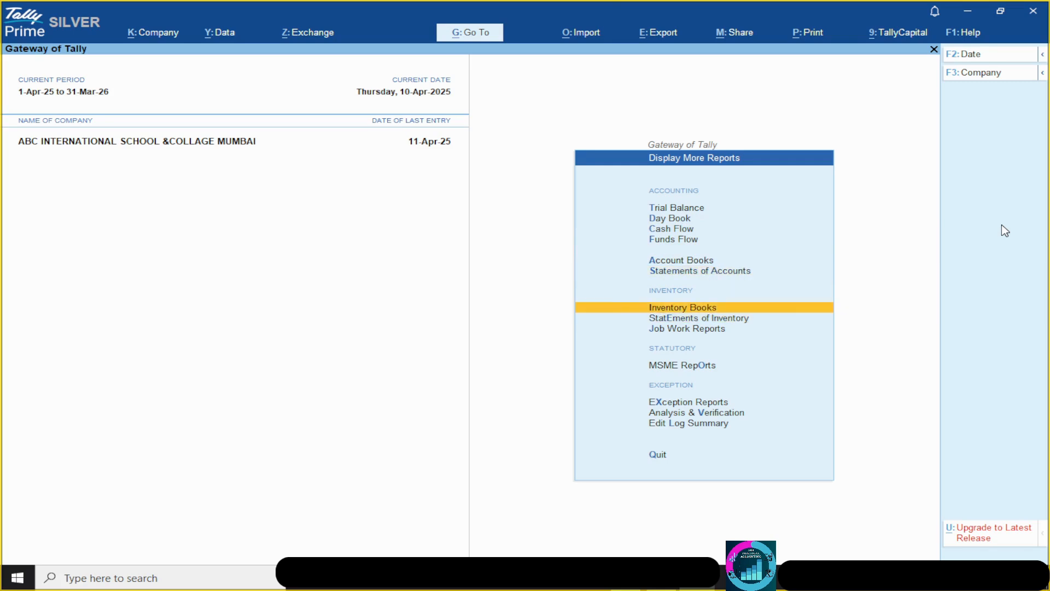
key("Return")
Step: Open the Purchase Orders Book for April and bring up the Rajesh Kumar Furniture Mumbai voucher
key("Down")
key("Down")
key("Down")
key("Down")
key("Down")
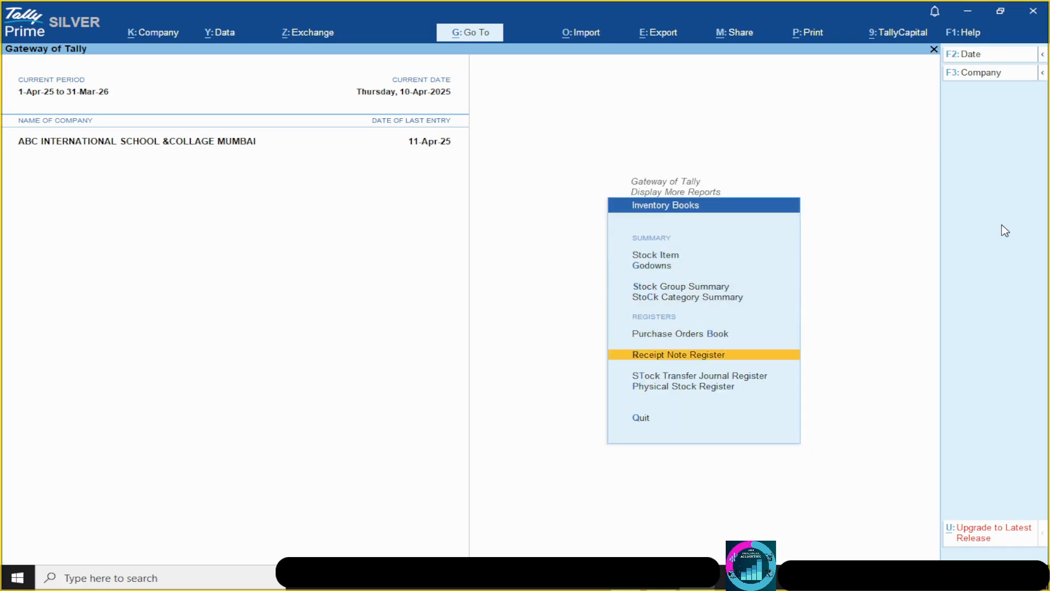
key("Up")
key("Return")
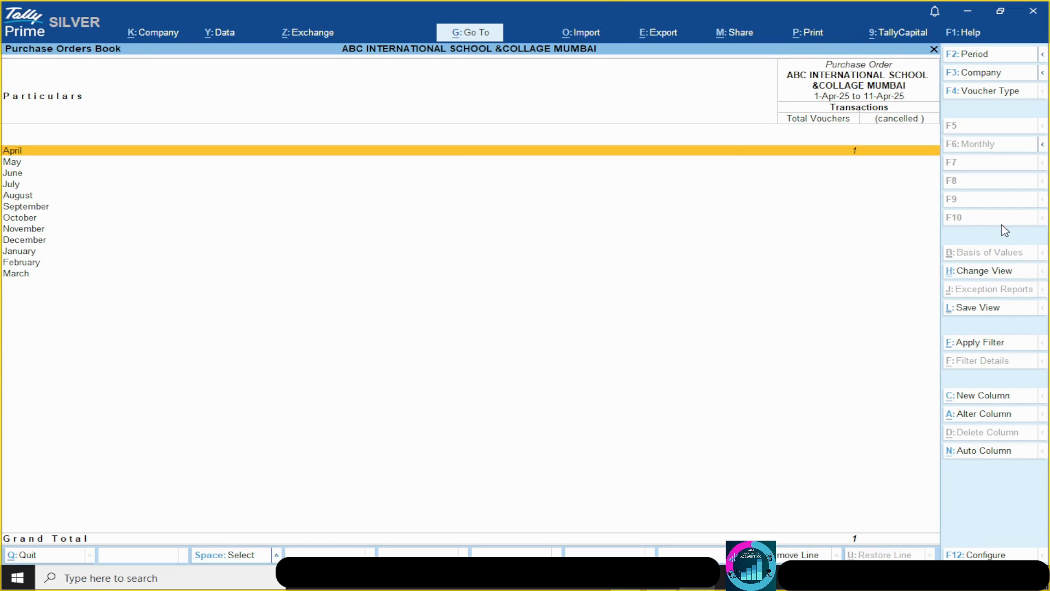
key("Return")
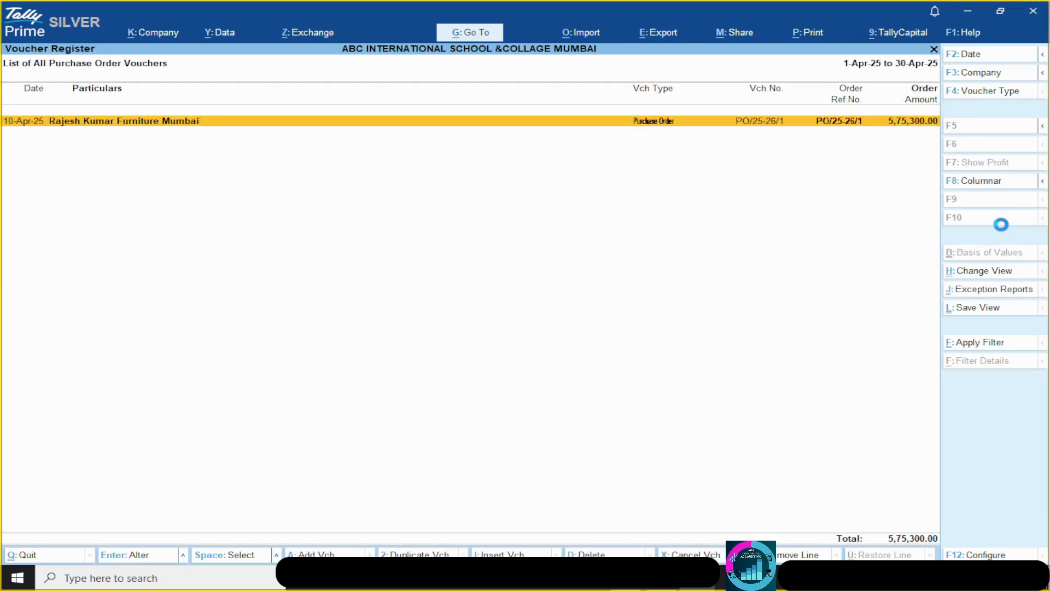
key("Return")
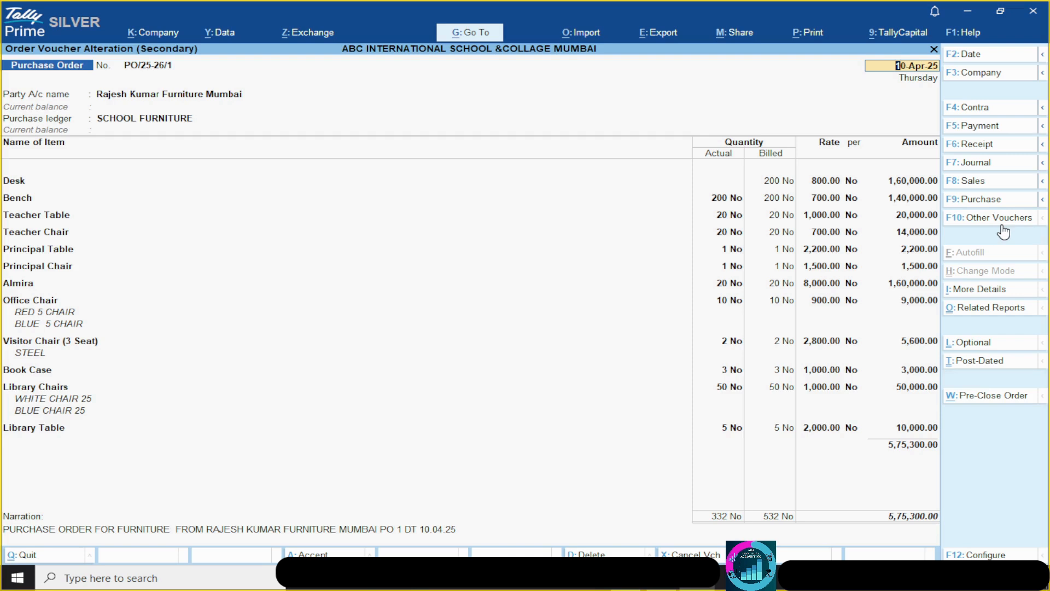
Step: Set the number of print copies for the purchase order voucher to 3 and preview the printout
key("ctrl")
key("ctrl+p")
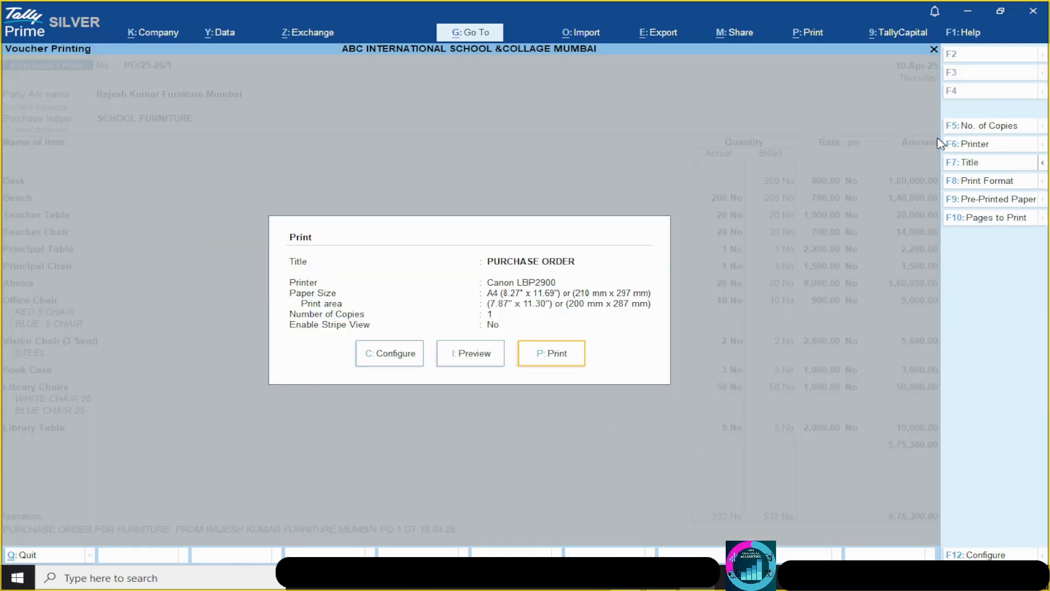
left_click(992, 127)
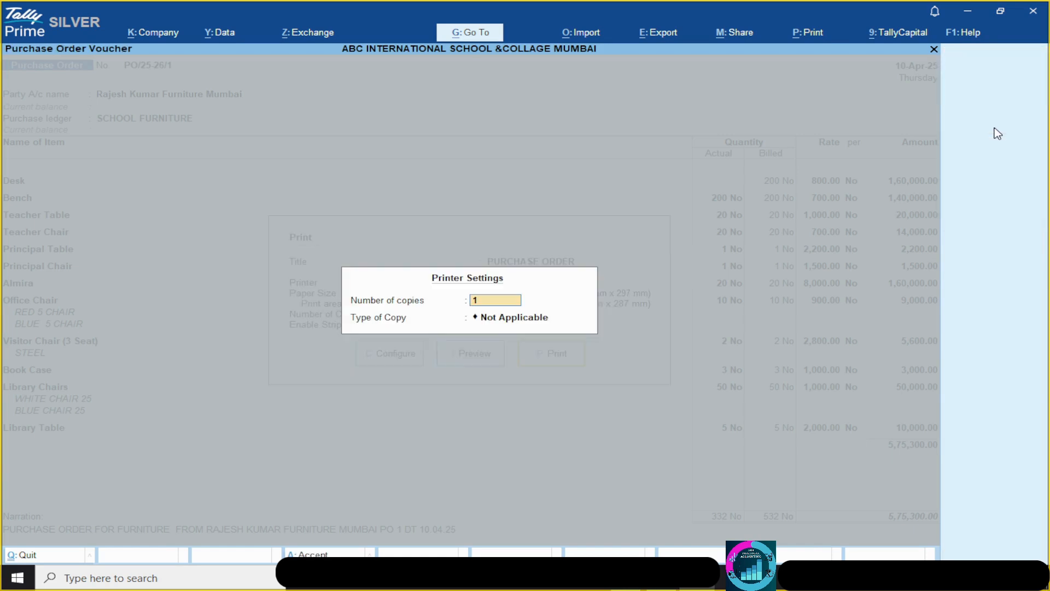
type("3")
key("Return")
key("Return")
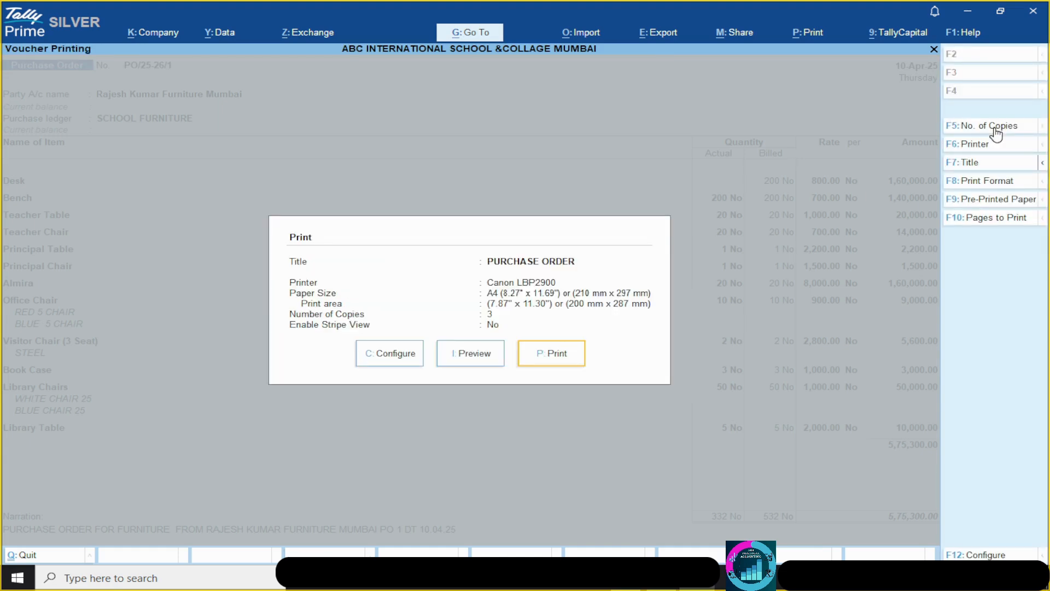
key("i")
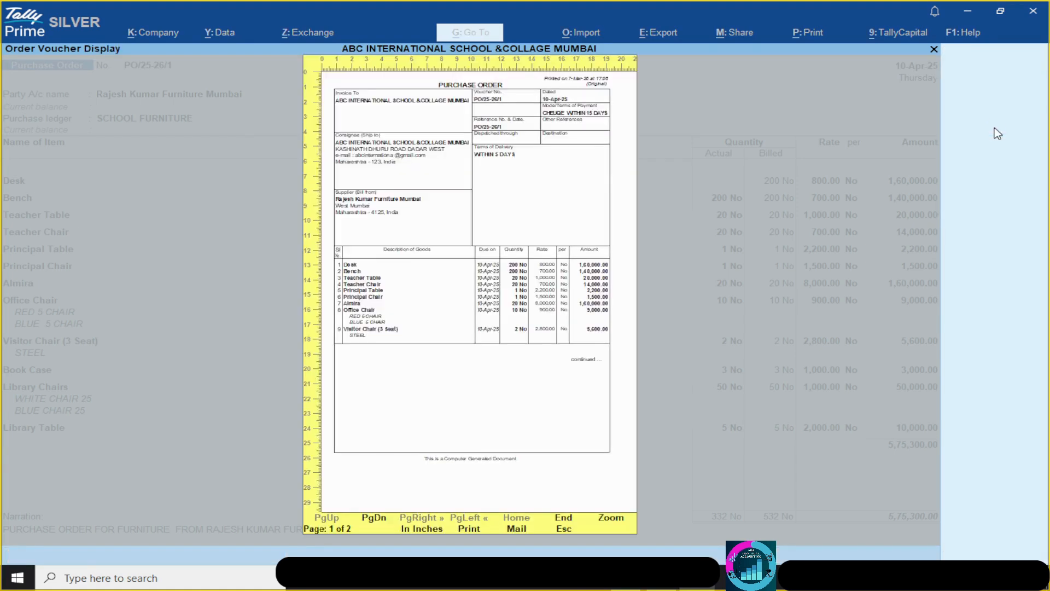
Step: Enlarge the purchase order print preview and examine both pages of the original, duplicate and triplicate copies
key("Return")
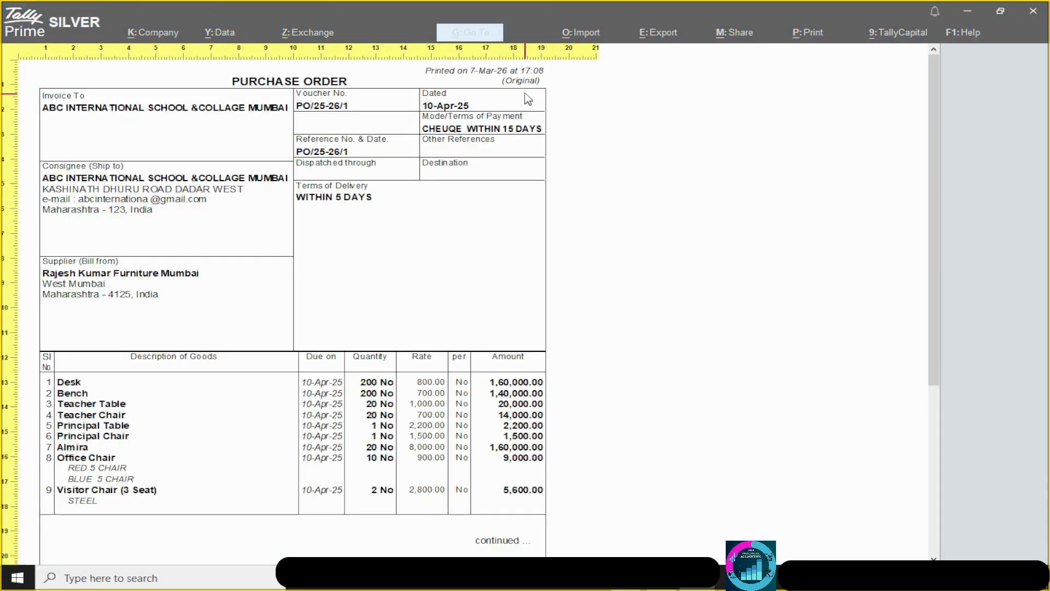
scroll(538, 90, "down", 5)
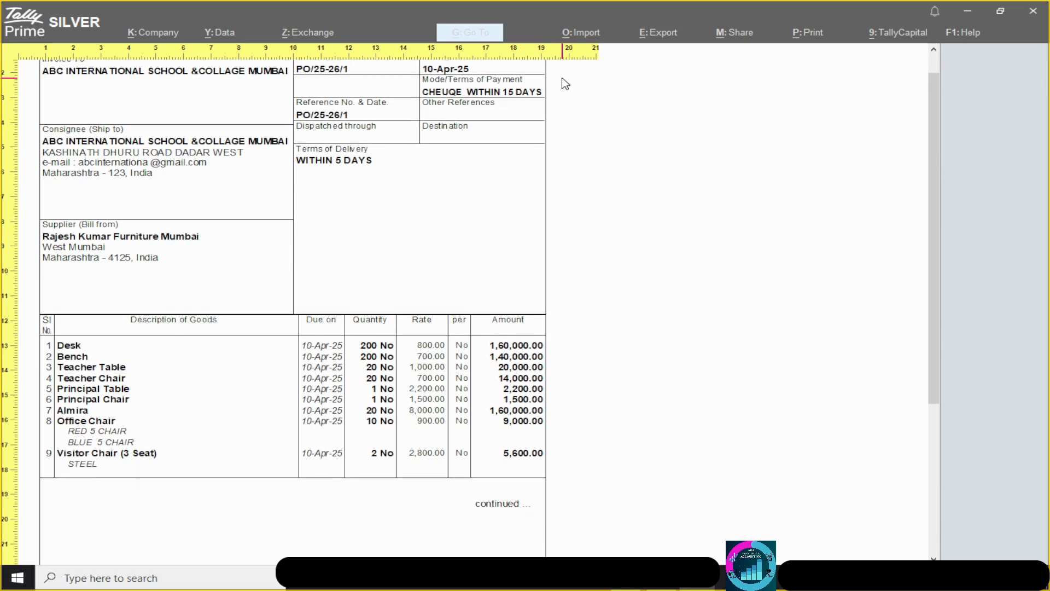
scroll(565, 84, "down", 5)
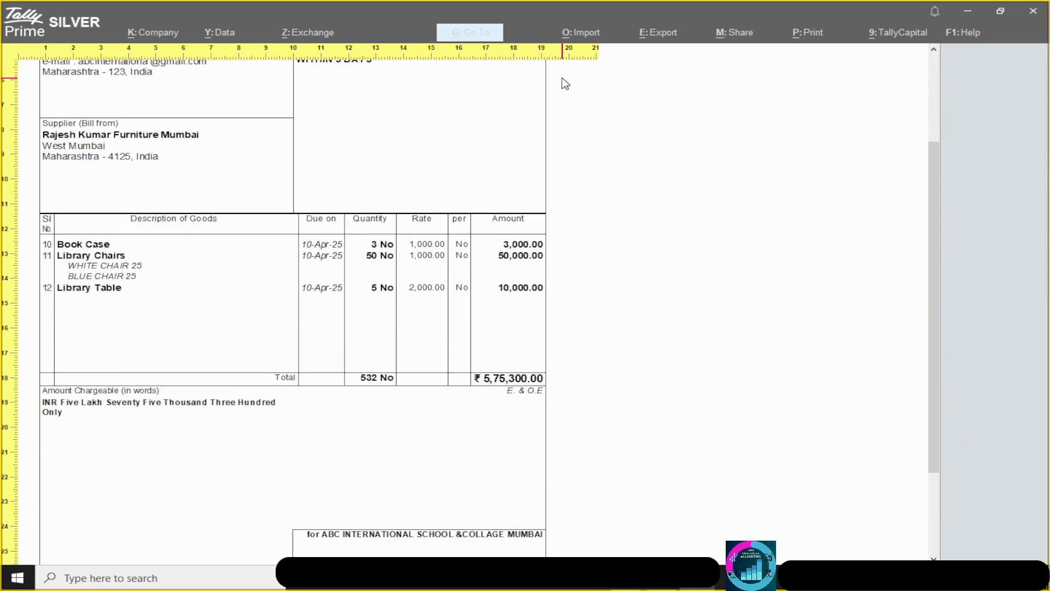
scroll(565, 84, "up", 2)
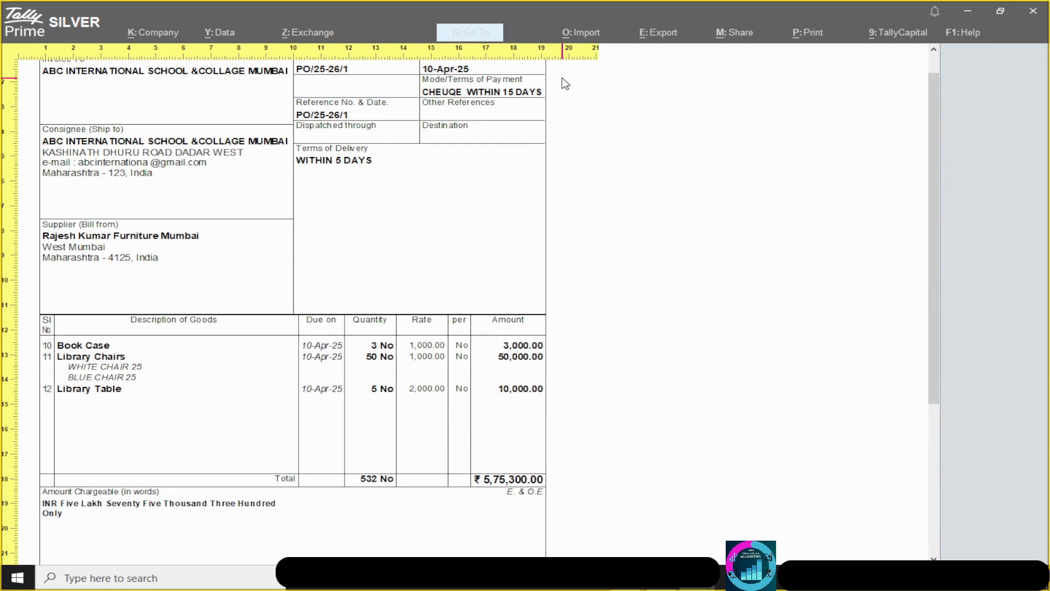
scroll(564, 83, "up", 10)
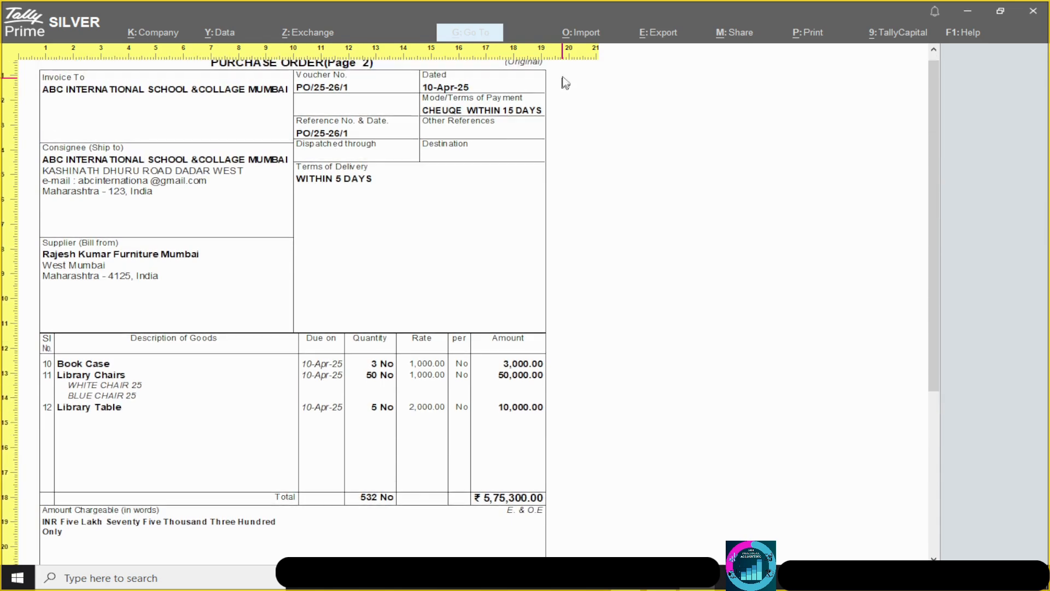
scroll(594, 55, "down", 4)
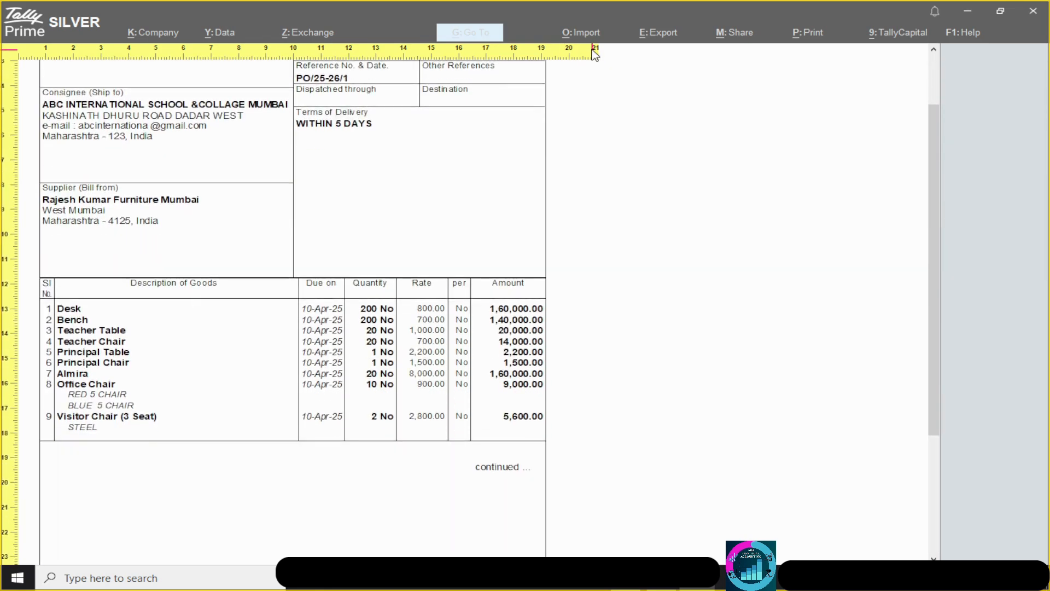
scroll(595, 55, "down", 16)
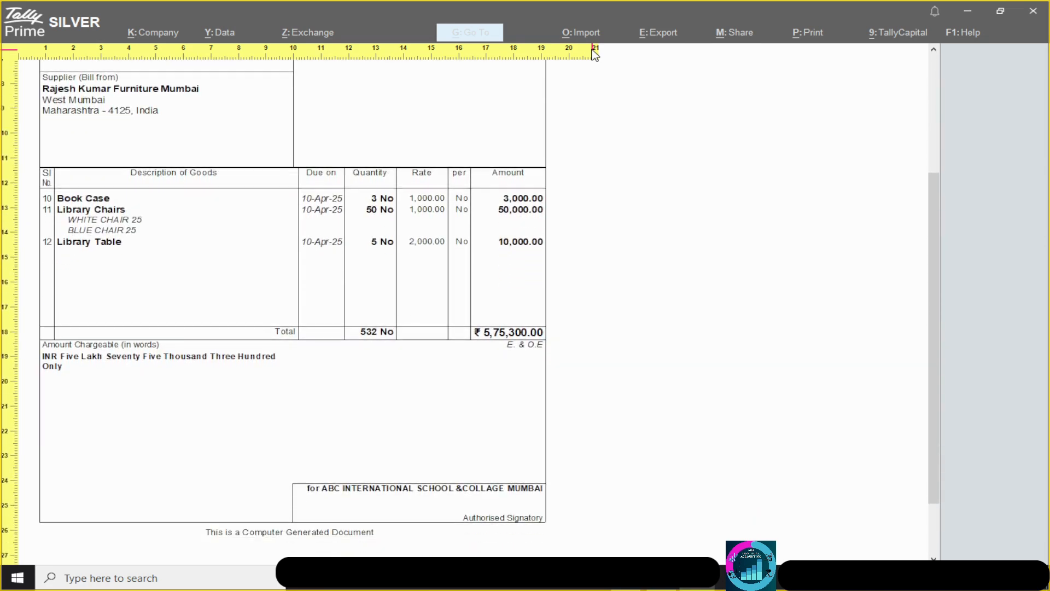
scroll(595, 83, "up", 4)
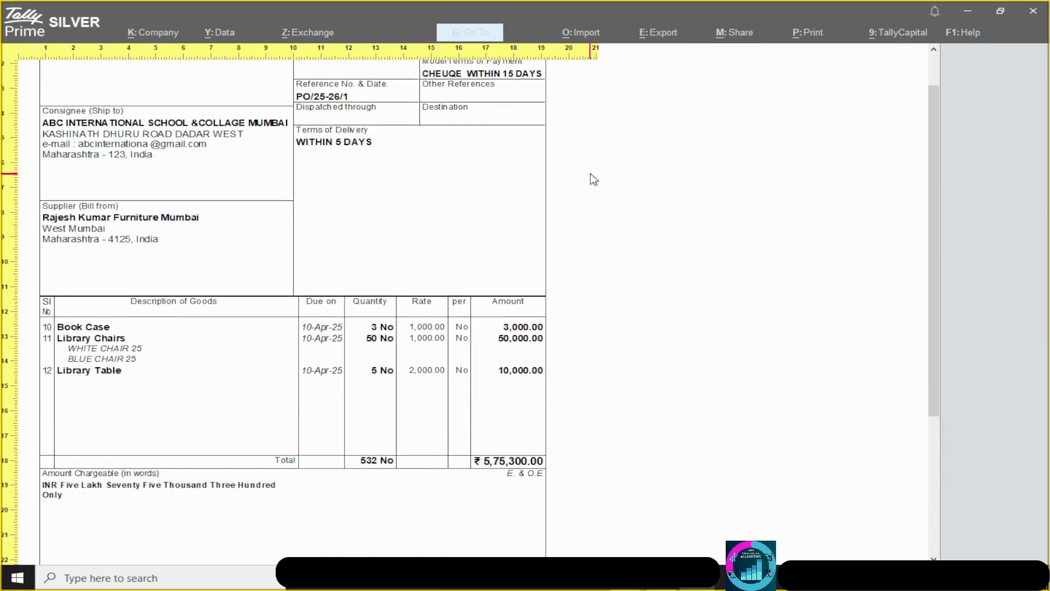
scroll(595, 180, "up", 14)
scroll(563, 182, "down", 15)
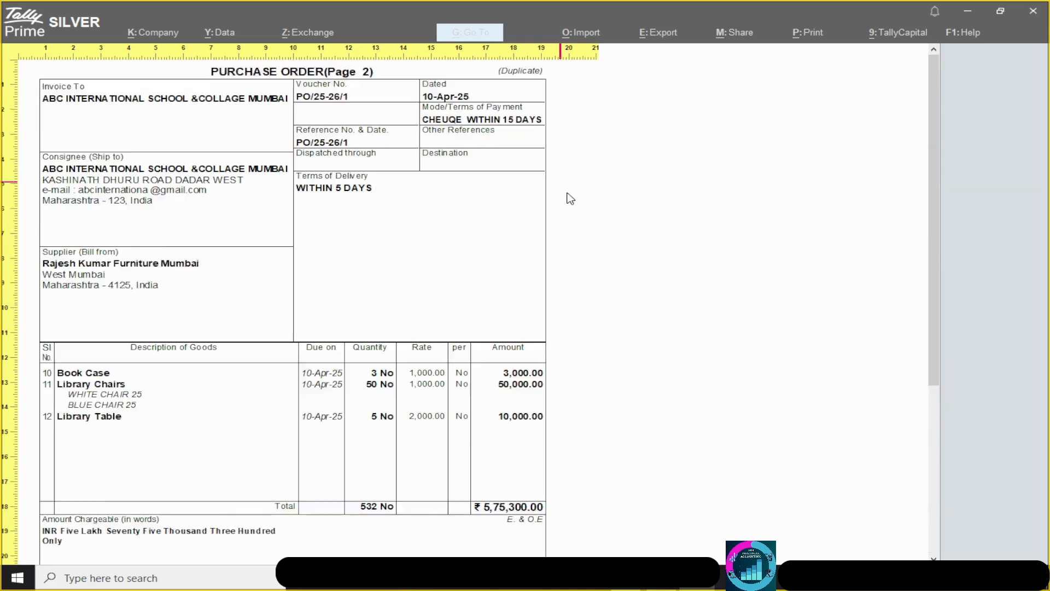
scroll(579, 216, "up", 2)
scroll(602, 79, "down", 1)
scroll(601, 79, "down", 15)
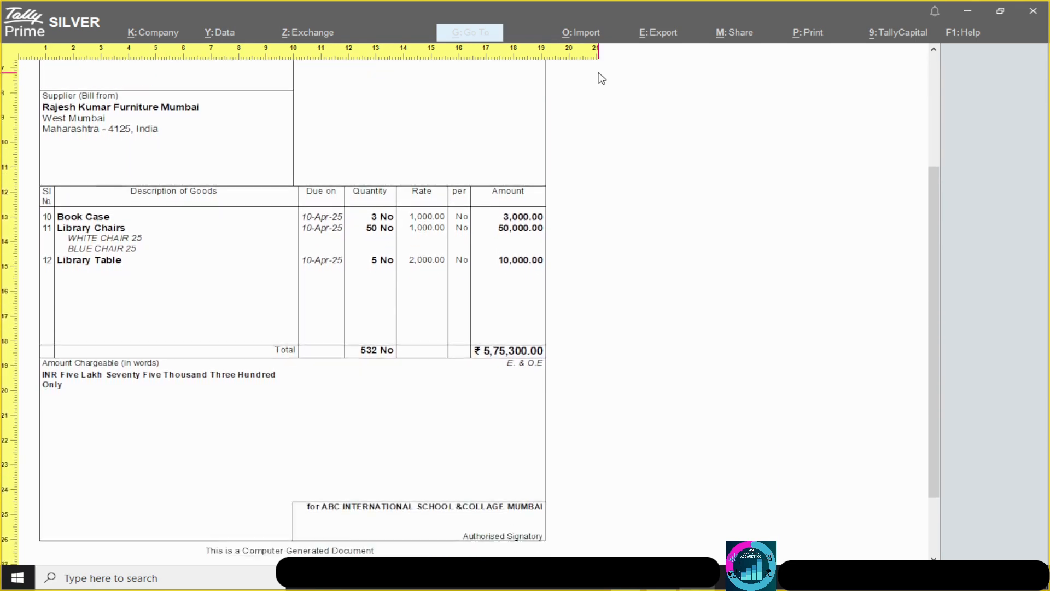
scroll(601, 78, "down", 15)
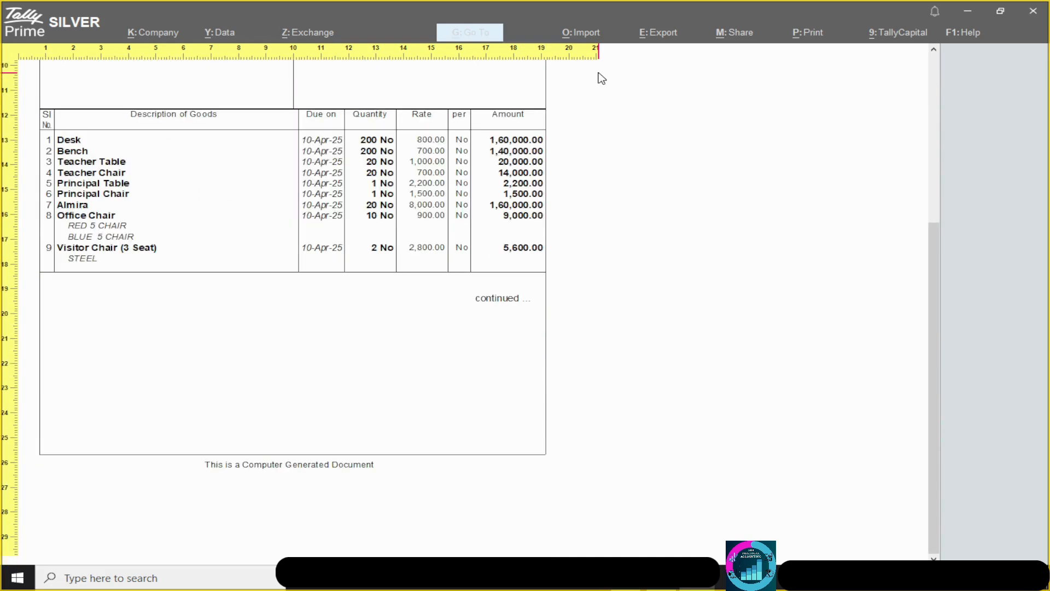
scroll(593, 77, "up", 10)
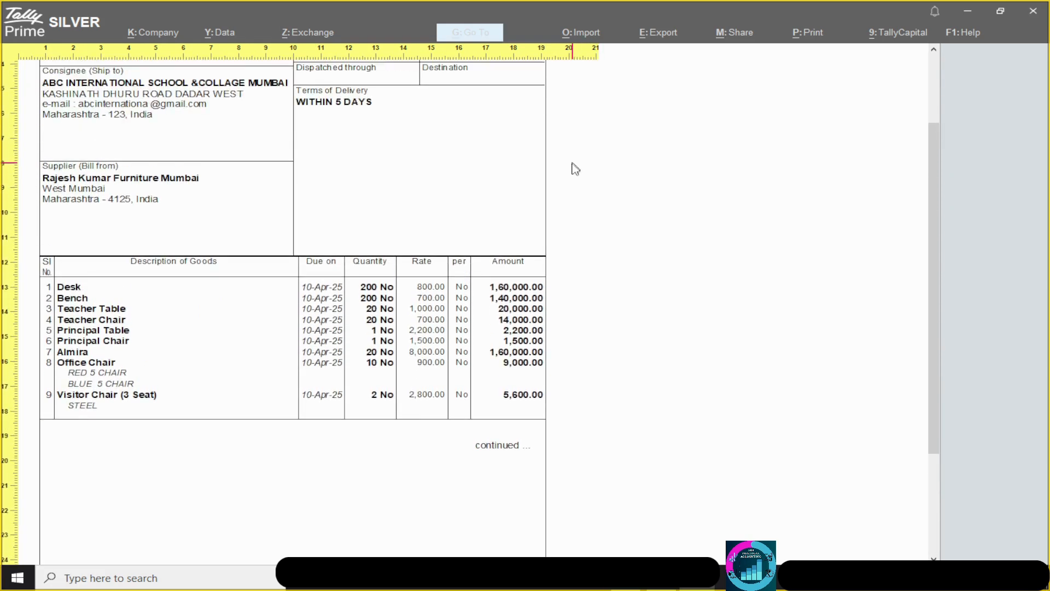
scroll(571, 169, "up", 6)
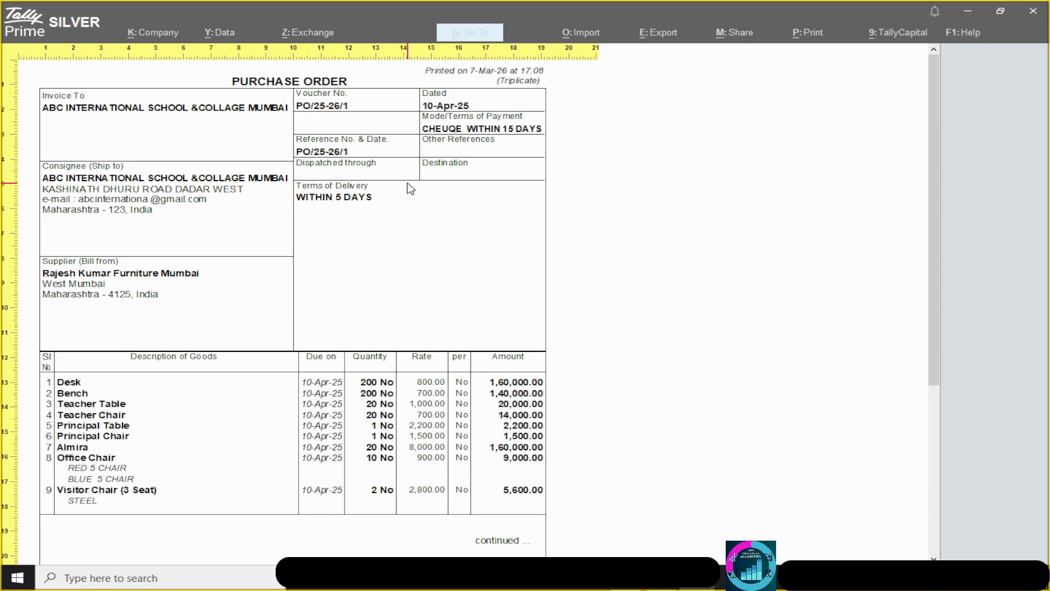
Step: Leave the print preview and the voucher without printing, going back to the monthly summary of the Purchase Orders Book
key("Escape")
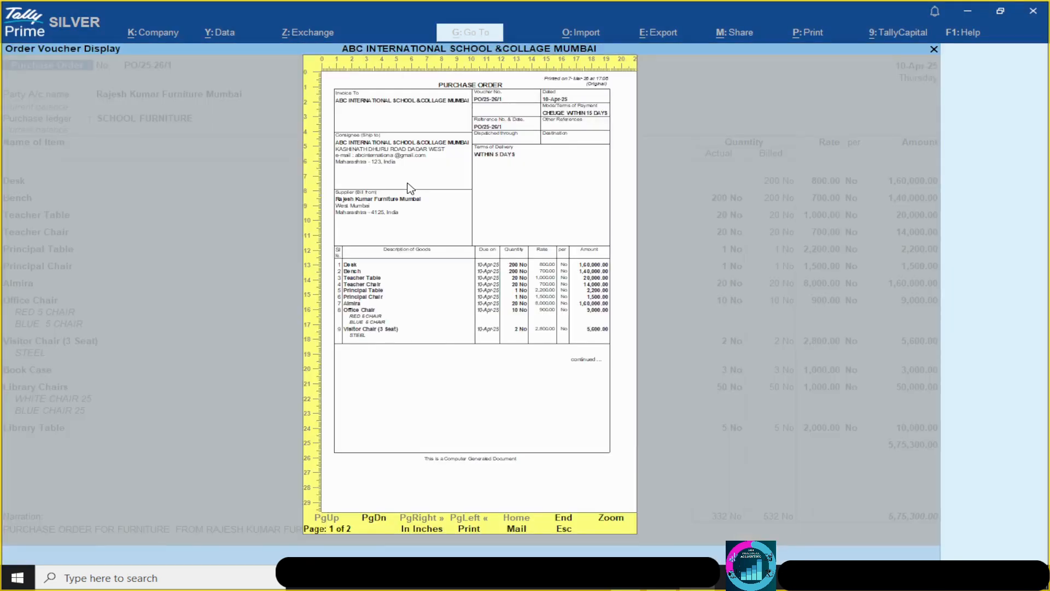
key("Escape")
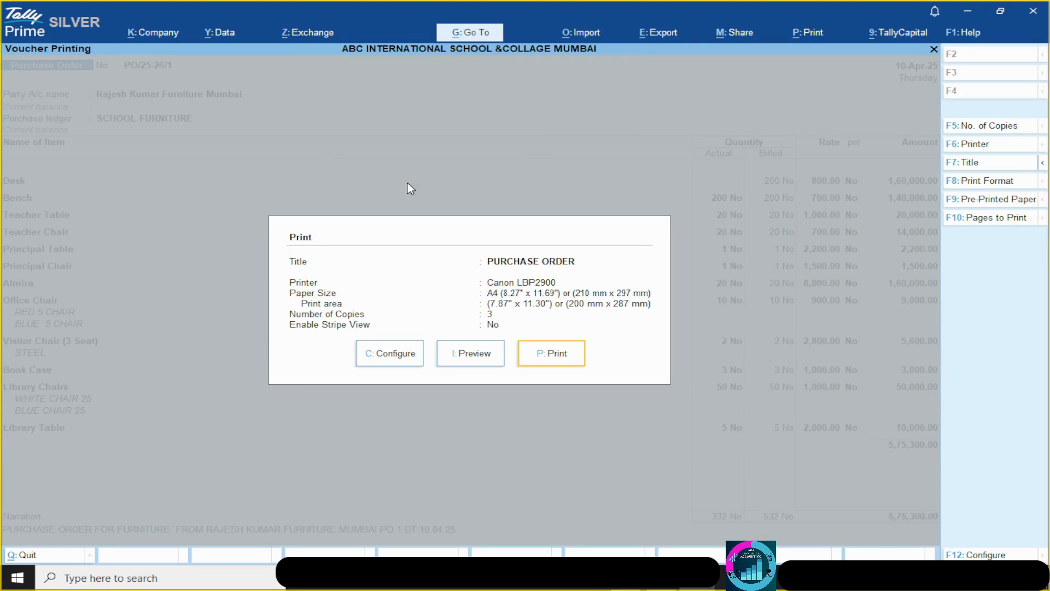
key("Escape")
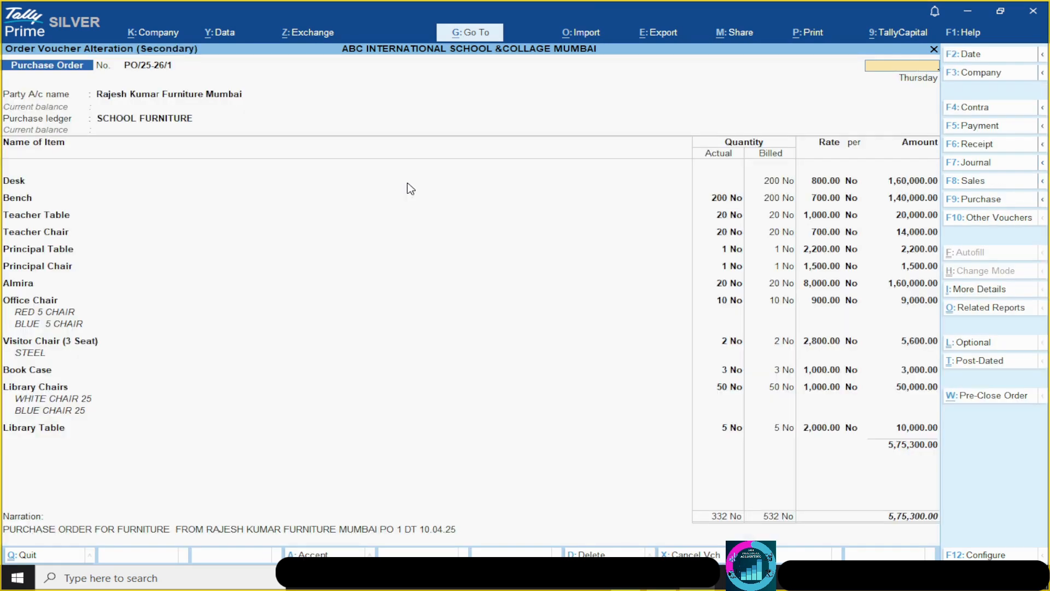
key("Escape")
key("Return")
key("Escape")
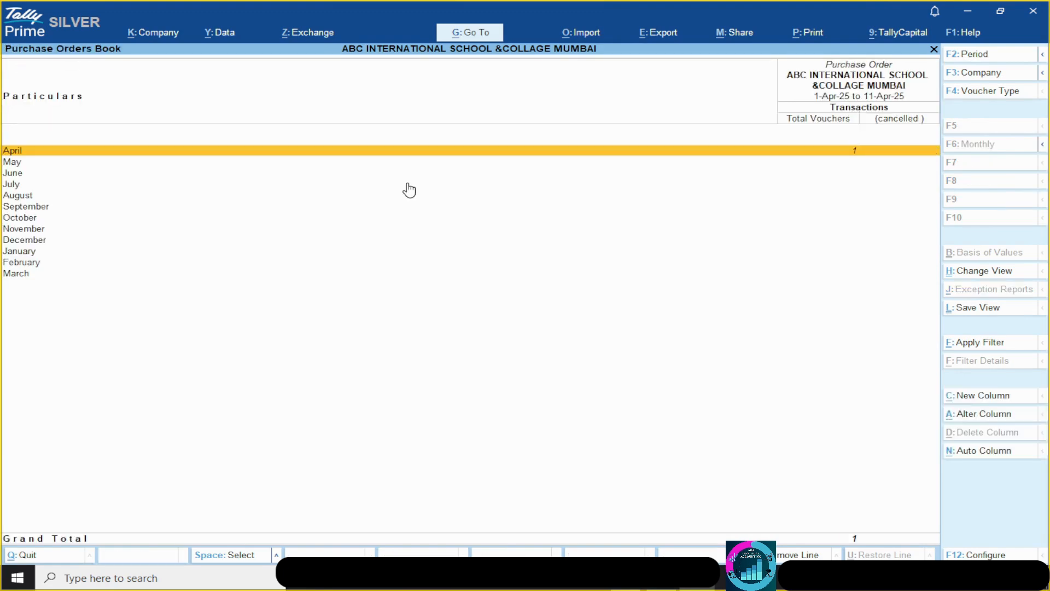
key("ctrl")
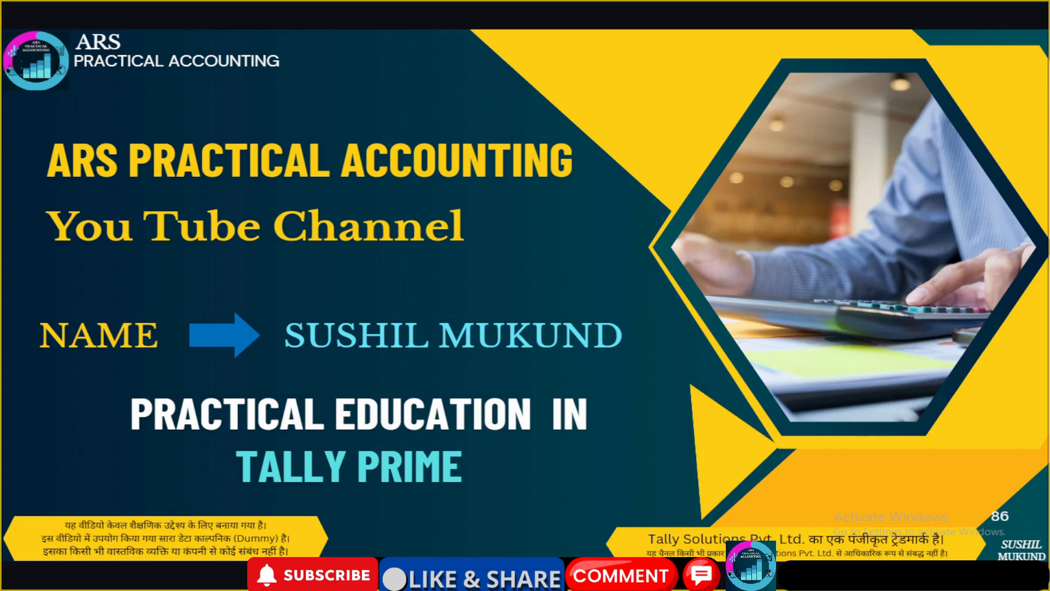